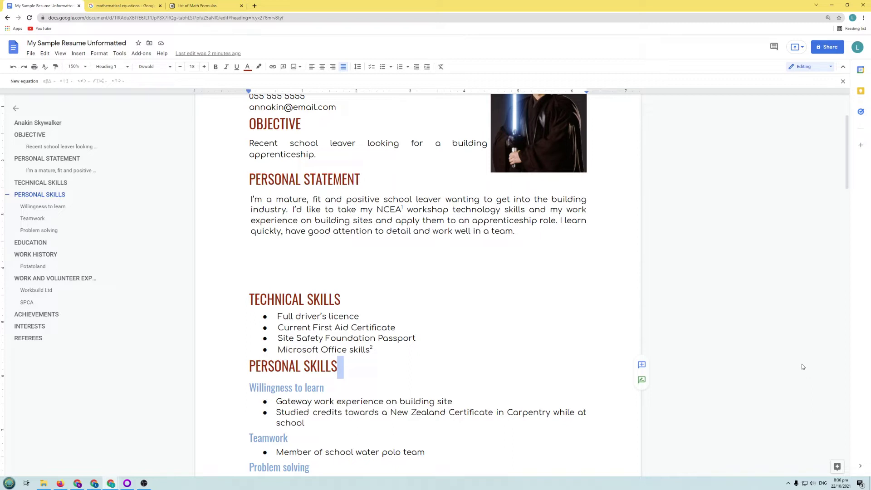
Remove the blank lines between the end of the Personal Statement paragraph and the Technical Skills heading
left_click(370, 367)
left_click(535, 230)
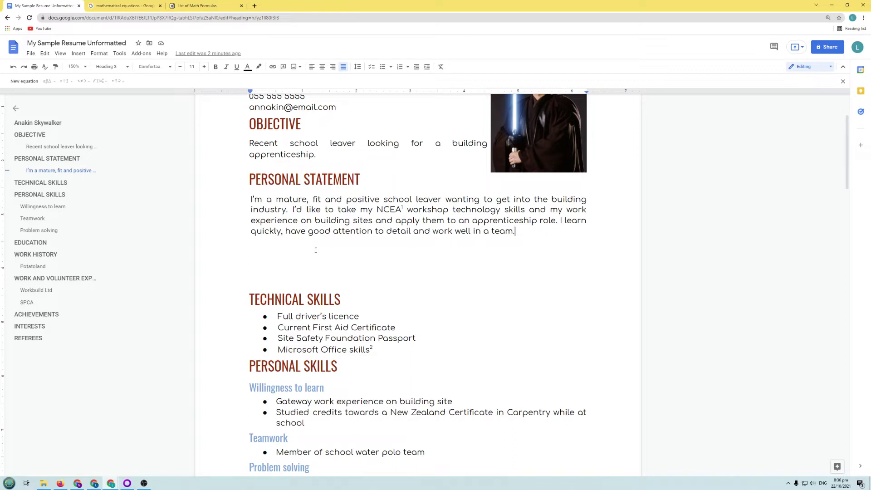
key("Delete")
key("Delete")
key("Delete")
key("Delete")
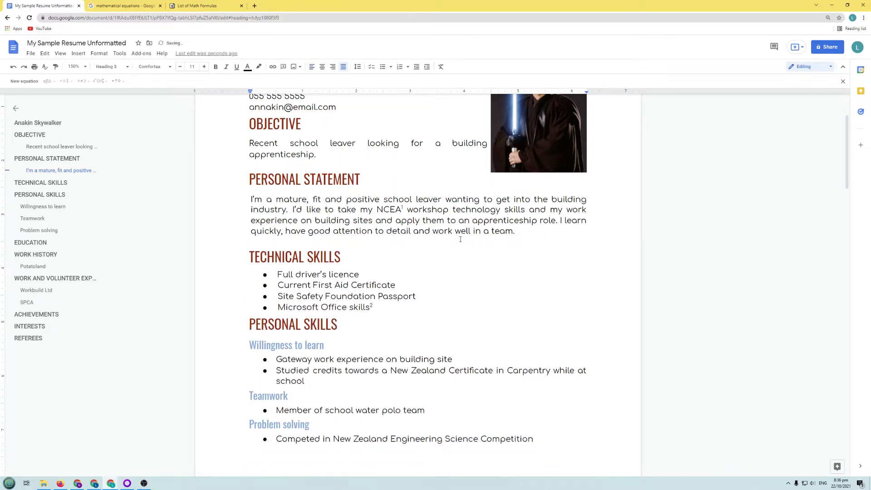
Add four line breaks after the Personal Statement paragraph to make room above the Technical Skills heading
key("Return")
key("Return")
key("Return")
key("Return")
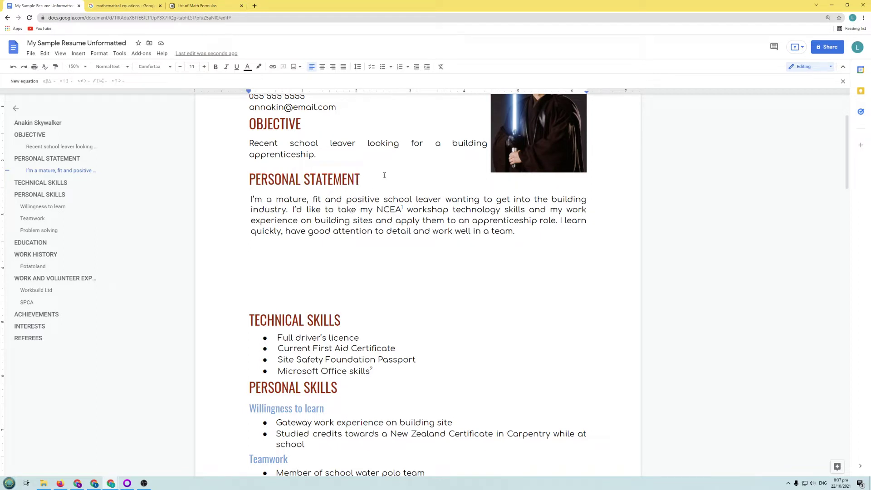
Insert a solid black left-pointing arrow from the Symbol and Arrows special characters below the Personal Statement paragraph
left_click(78, 54)
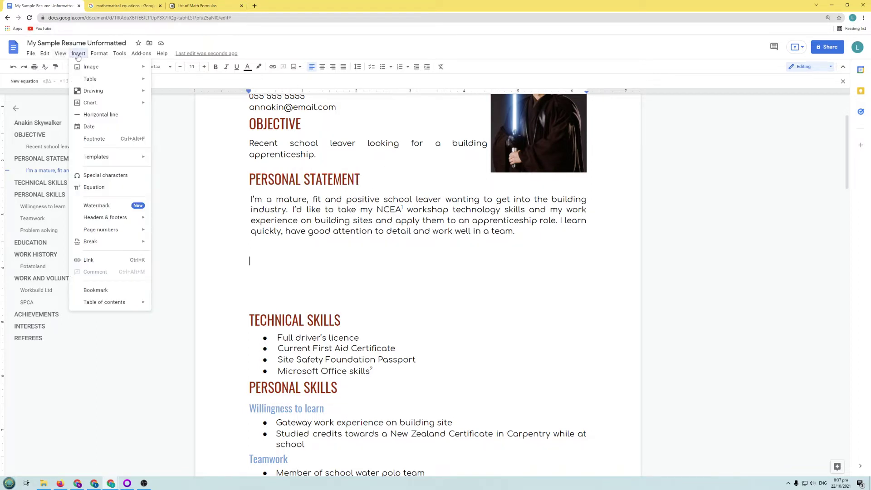
left_click(105, 176)
left_click(250, 176)
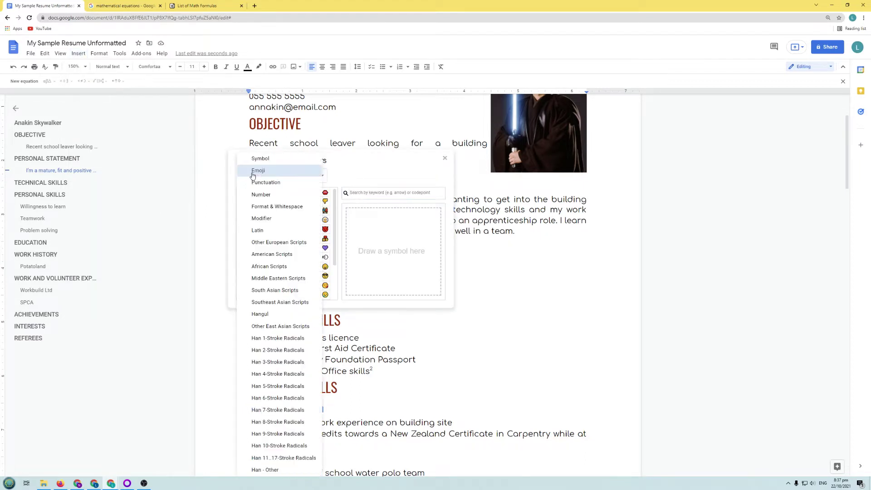
left_click(258, 168)
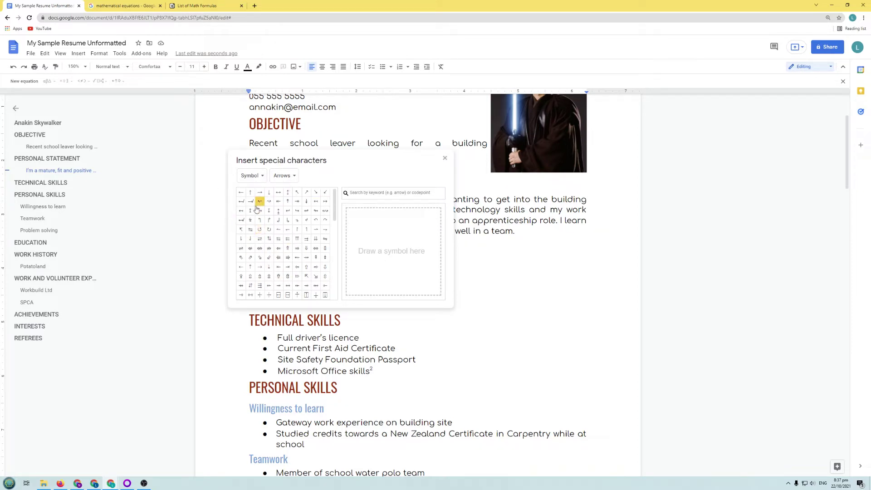
scroll(338, 223, "down", 3)
scroll(338, 225, "down", 3)
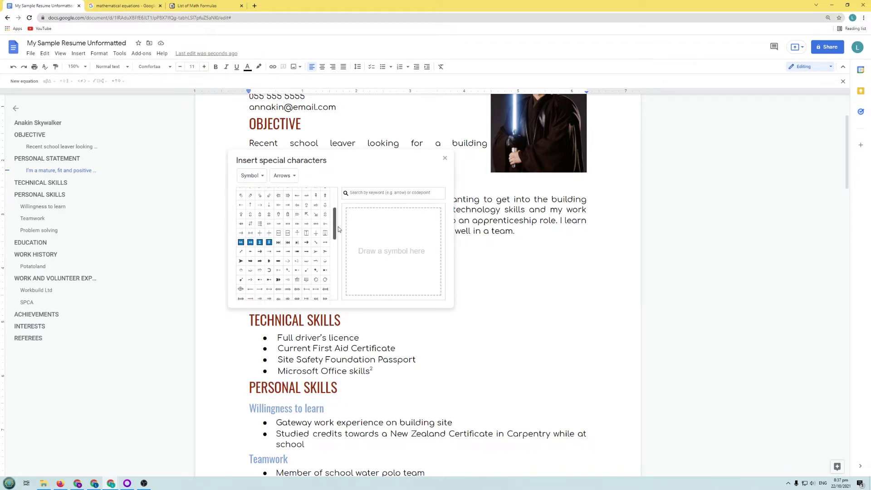
scroll(339, 245, "down", 5)
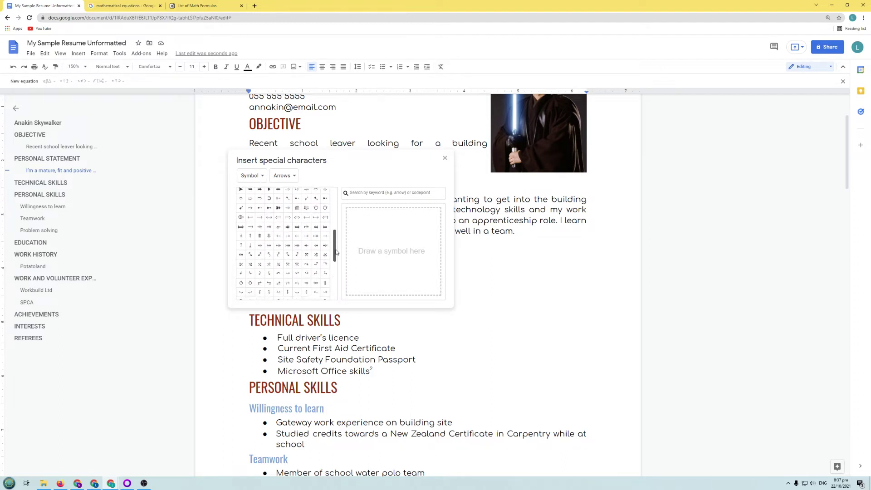
scroll(323, 284, "down", 1)
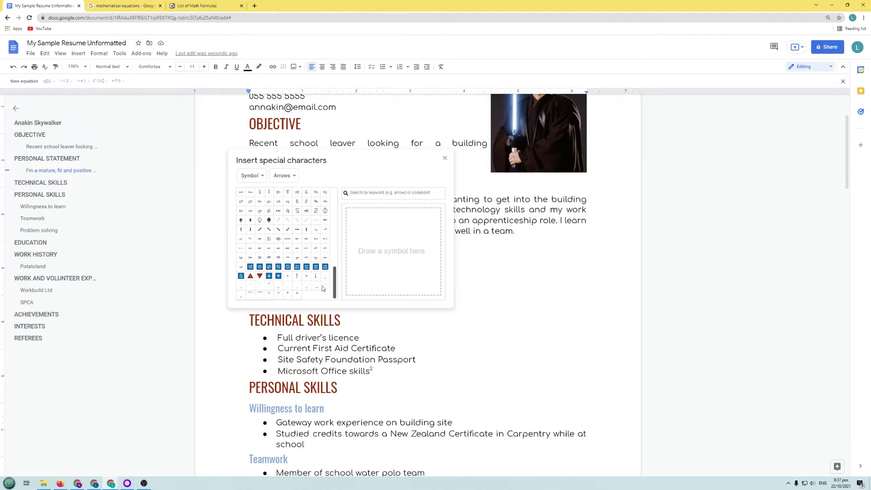
scroll(324, 284, "up", 1)
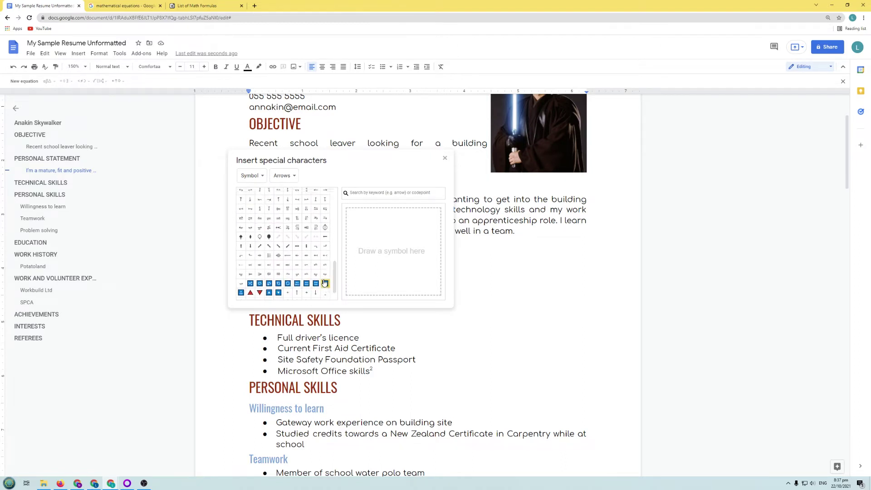
mouse_move(326, 238)
left_click(326, 238)
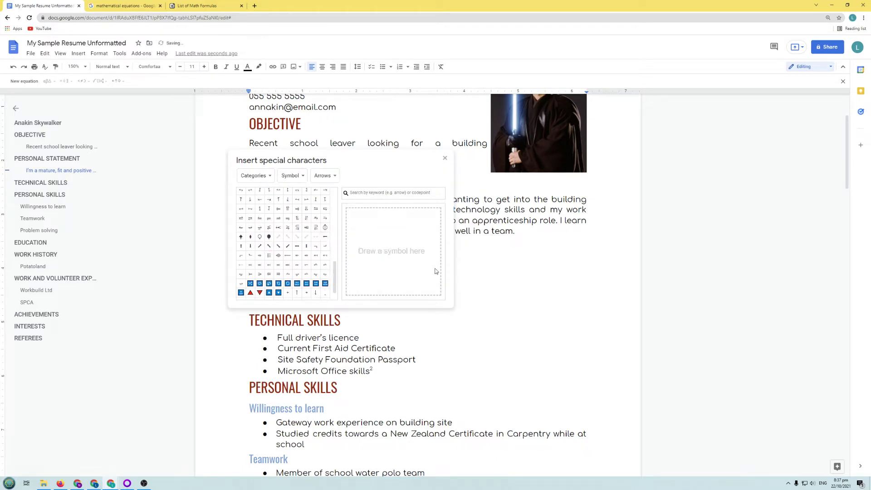
left_click(445, 158)
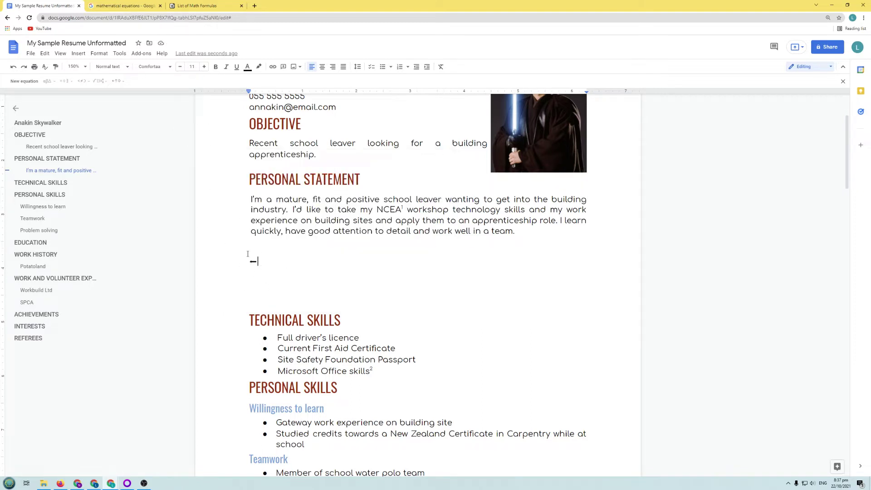
Enlarge the inserted arrow character, trying font size 36 before setting it to 96
left_click_drag(249, 261, 255, 261)
left_click(192, 66)
left_click(194, 187)
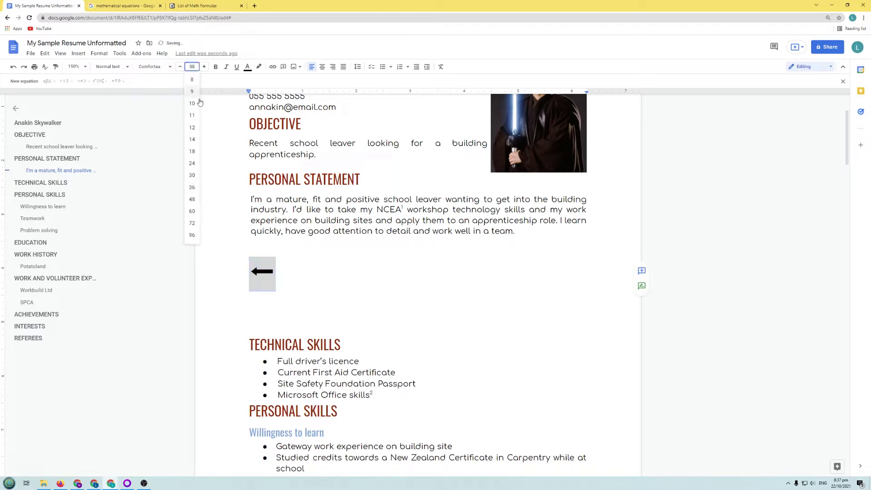
left_click(193, 235)
Find a ribbon special character by sketching its looped shape, and insert it right after the arrow
left_click(294, 283)
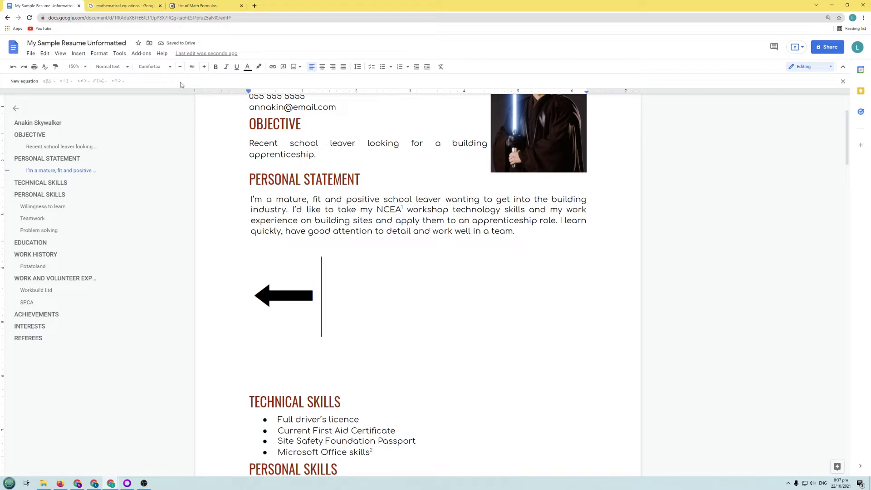
left_click(78, 53)
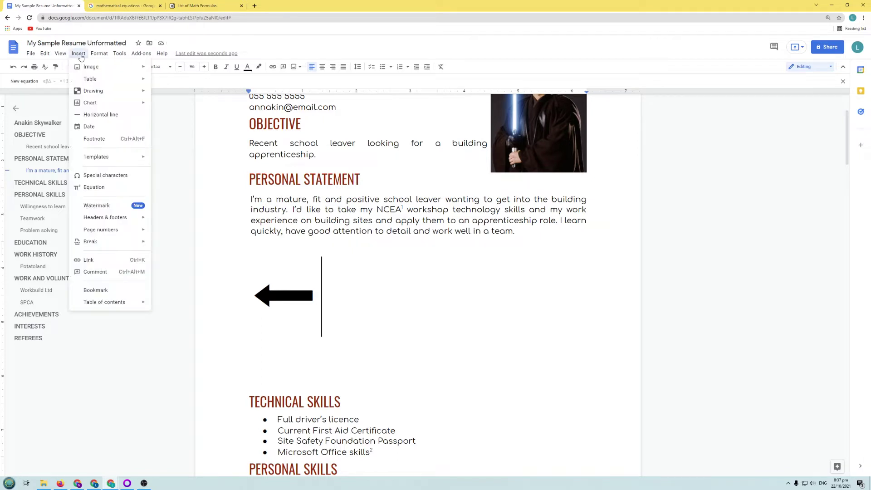
left_click(114, 179)
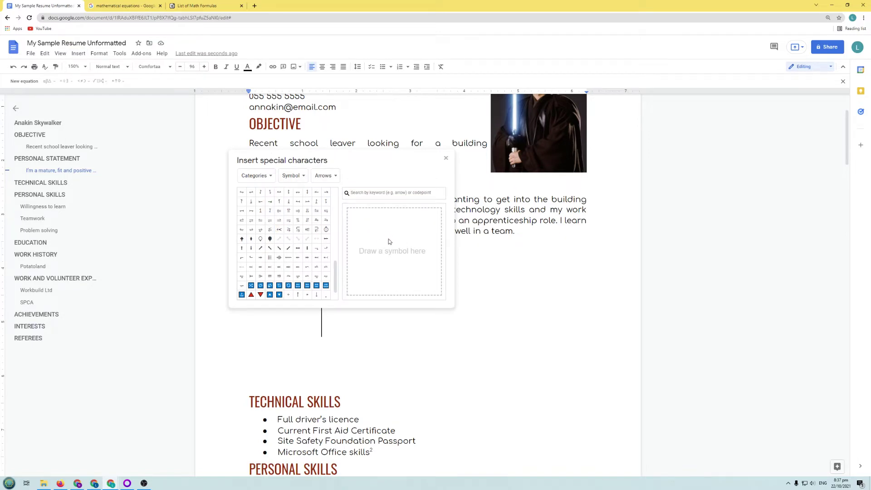
mouse_move(369, 274)
left_mouse_down()
mouse_move(389, 249)
mouse_move(377, 236)
left_mouse_up()
left_click_drag(405, 275, 406, 276)
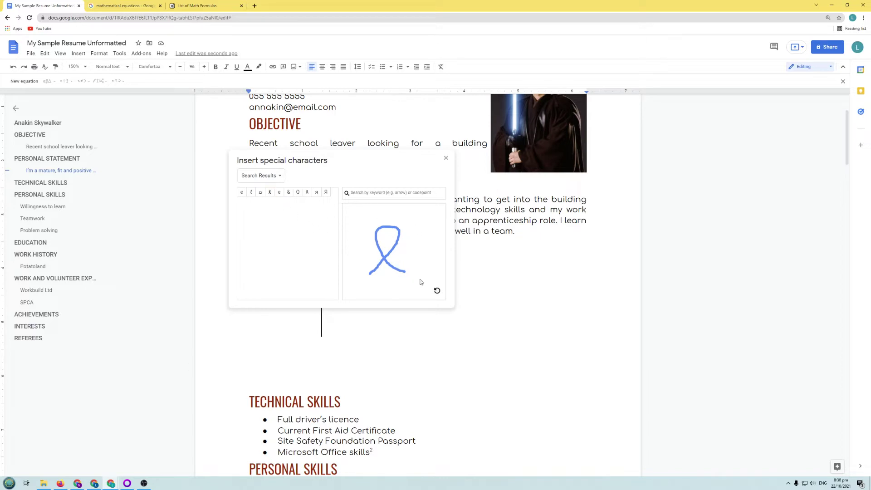
left_click(272, 196)
left_click(447, 158)
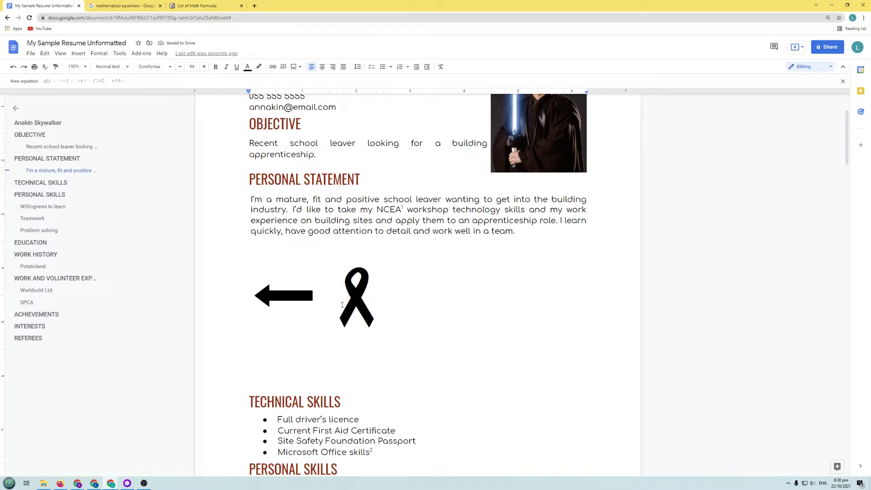
Set the ribbon character's font size to 12
key("shift+Left")
left_click(193, 66)
left_click(195, 127)
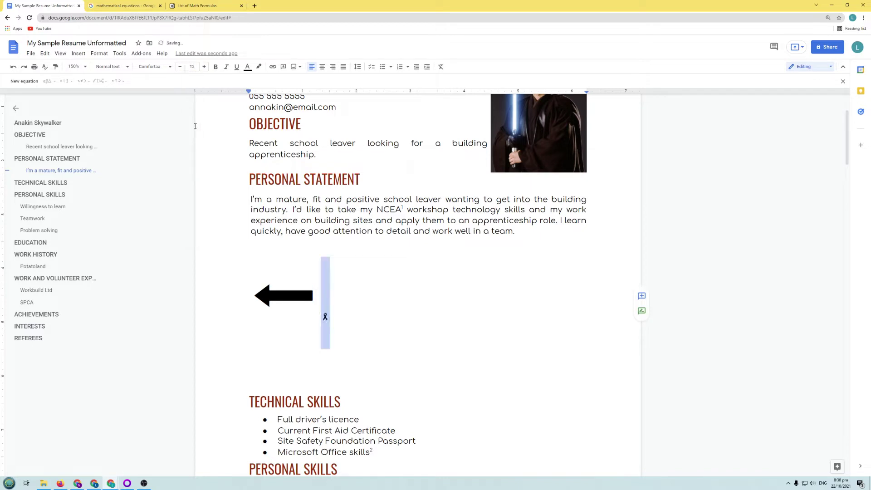
left_click(387, 323)
Set both the arrow and the ribbon characters to font size 18
left_click_drag(251, 303, 352, 303)
left_click(192, 67)
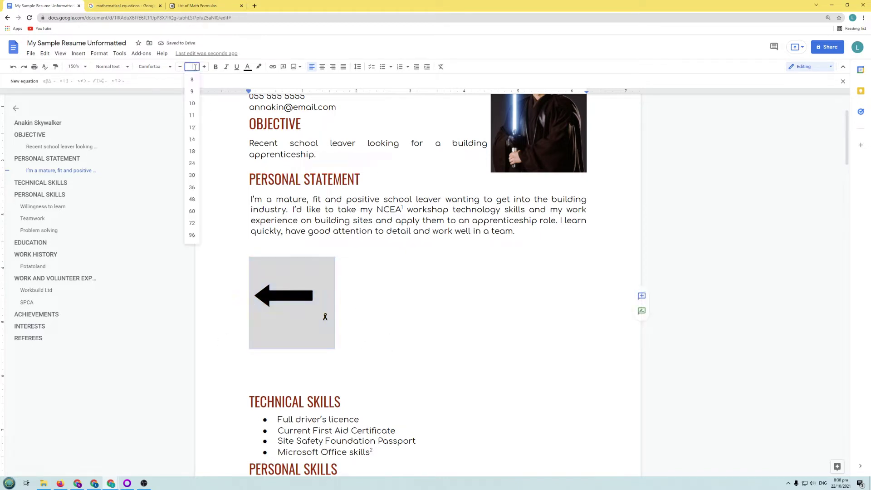
left_click(196, 149)
From the blank line below the symbols, open the special characters by category and search them for "left"
left_click(278, 273)
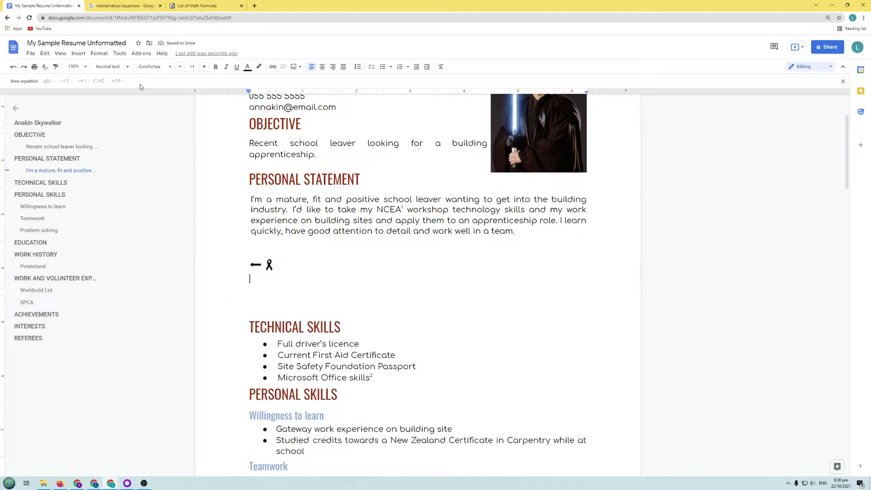
left_click(79, 54)
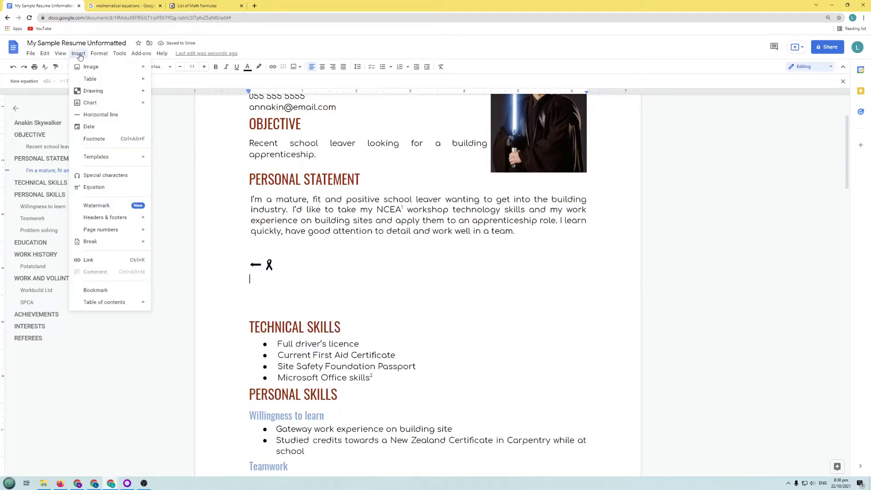
left_click(108, 175)
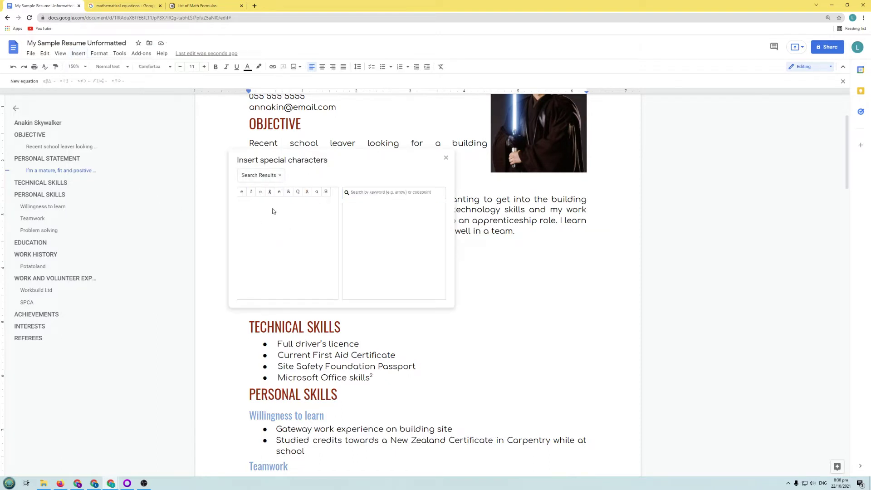
left_click(280, 177)
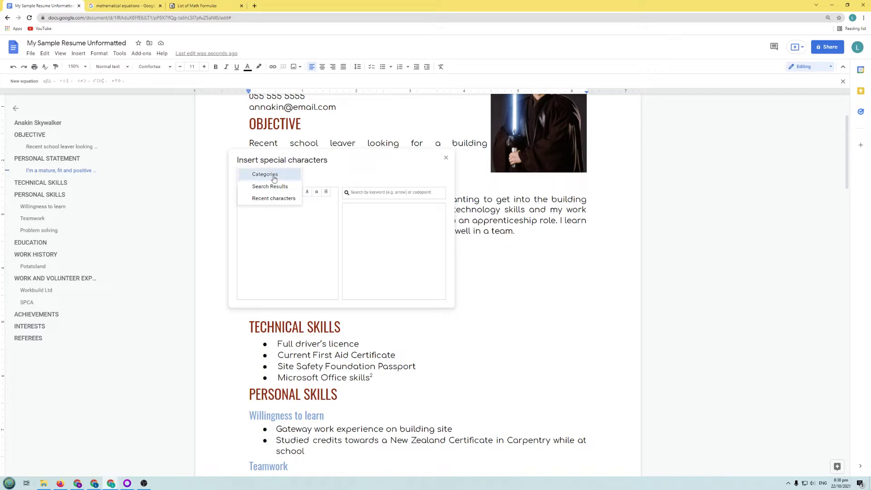
left_click(274, 177)
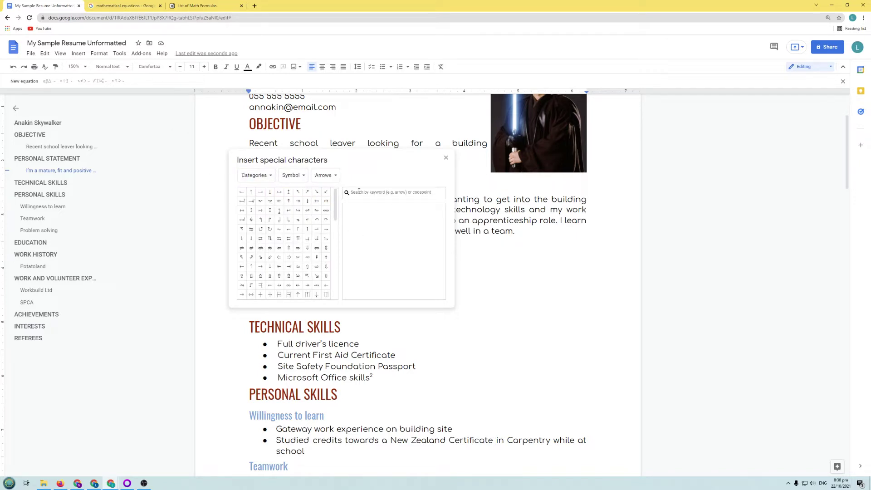
left_click(389, 193)
type("left")
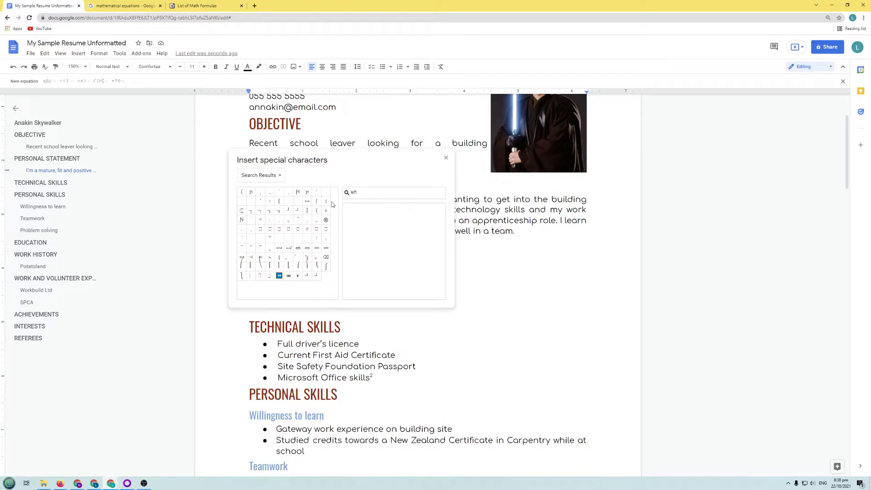
View the recently used special characters, and return to the list organised by categories
left_click(277, 176)
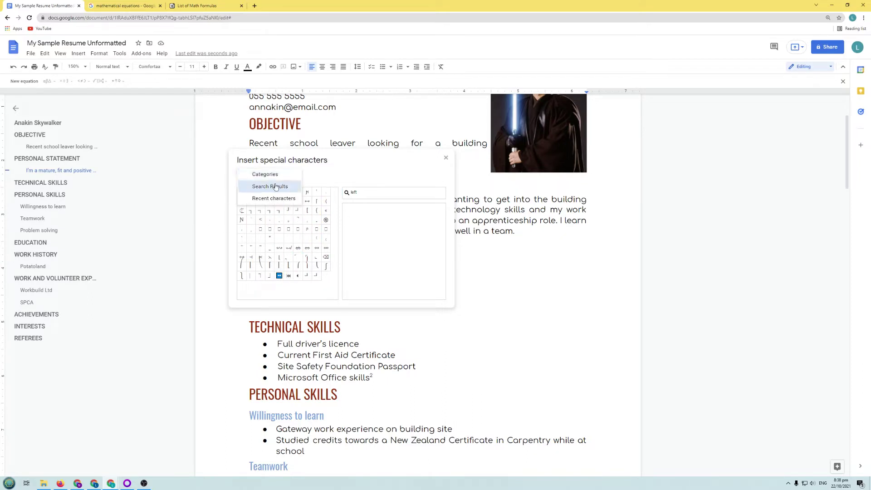
left_click(272, 174)
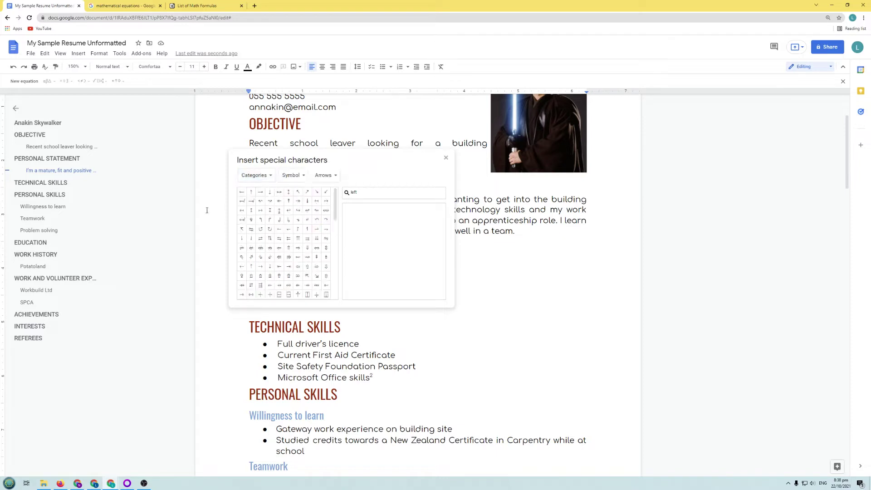
left_click(259, 175)
left_click(269, 203)
left_click(260, 175)
left_click(264, 197)
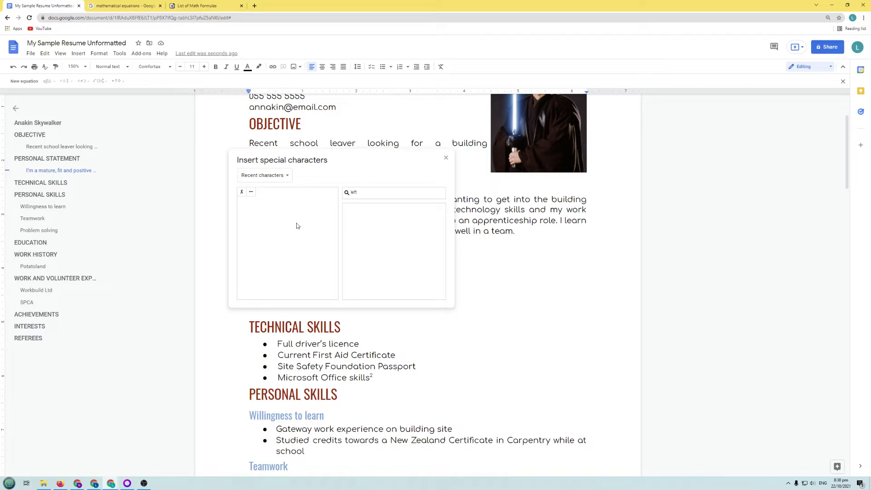
left_click(279, 176)
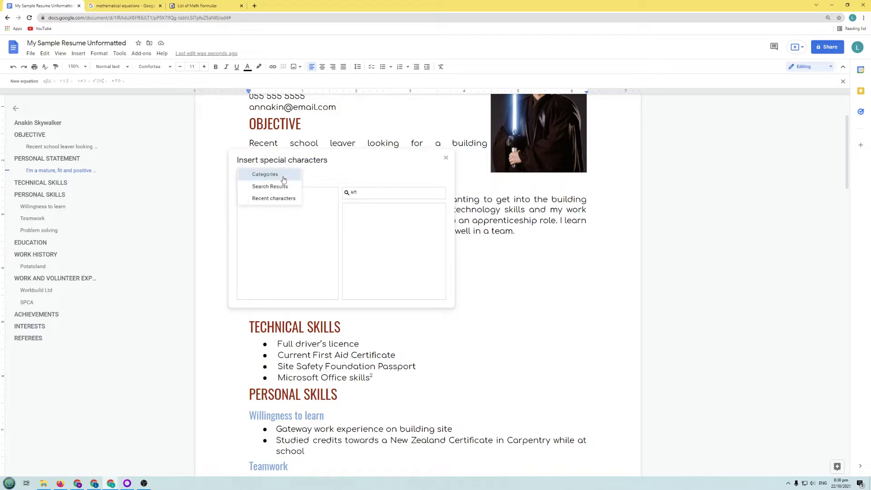
left_click(261, 174)
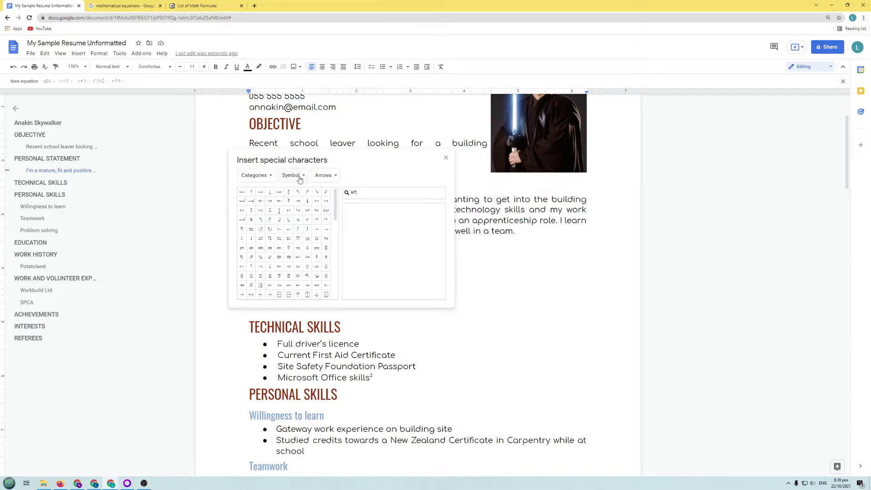
Browse the Emoji, Punctuation and Number categories of special characters, looking through the Decimal numbers
left_click(297, 176)
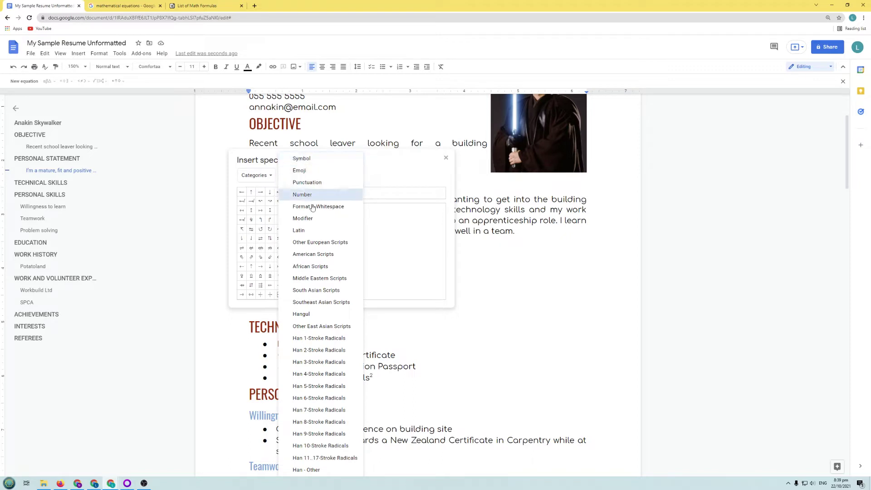
left_click(318, 172)
left_click(299, 171)
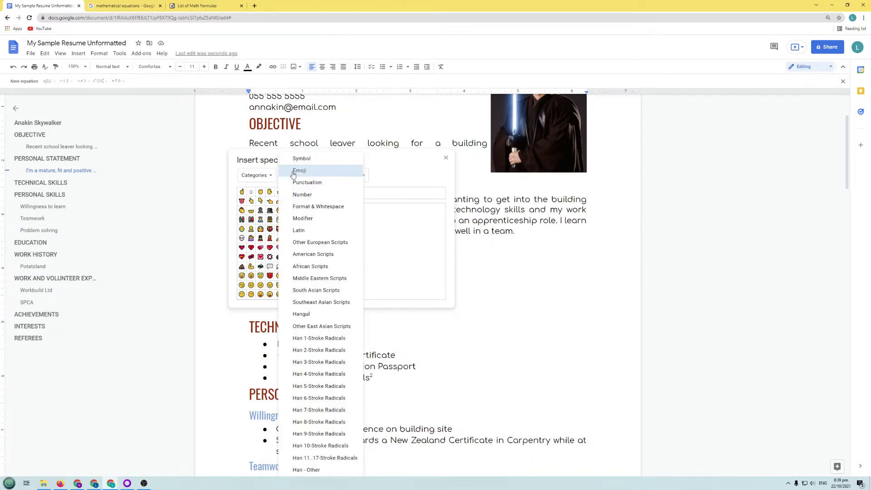
left_click(302, 179)
left_click(313, 177)
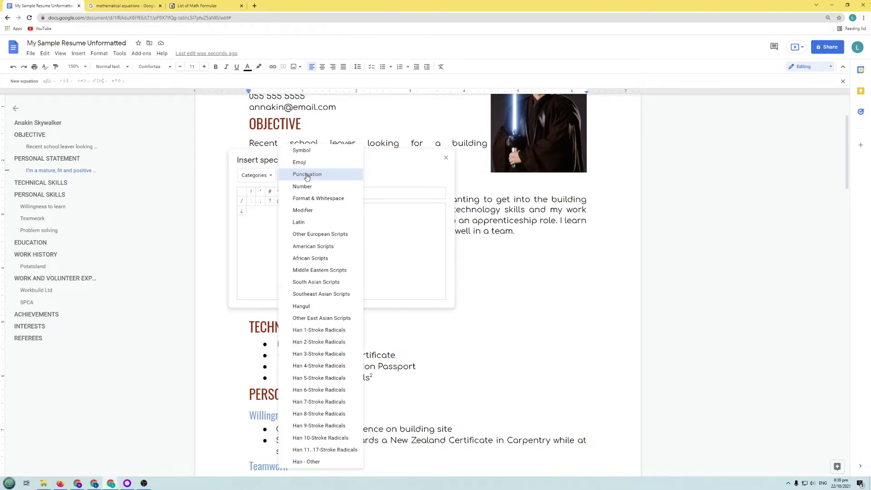
left_click(306, 188)
scroll(286, 258, "down", 3)
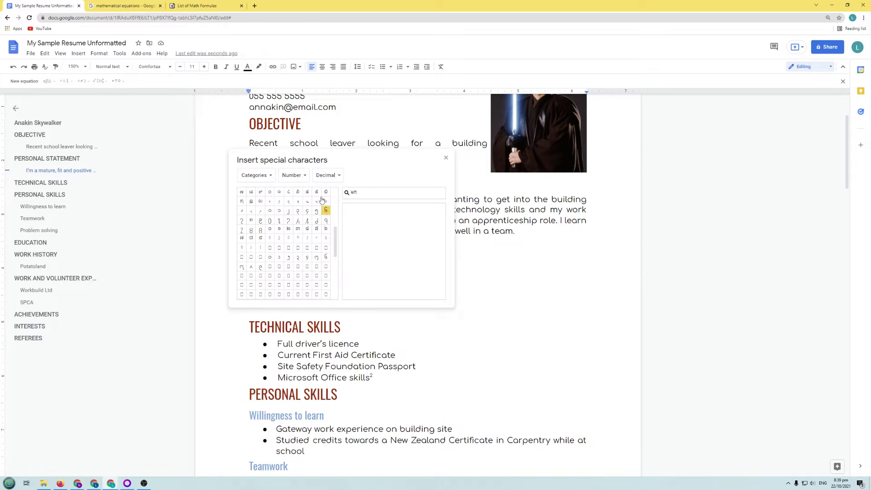
Look at the Modifier category of special characters, and return to the Symbol category
left_click(302, 181)
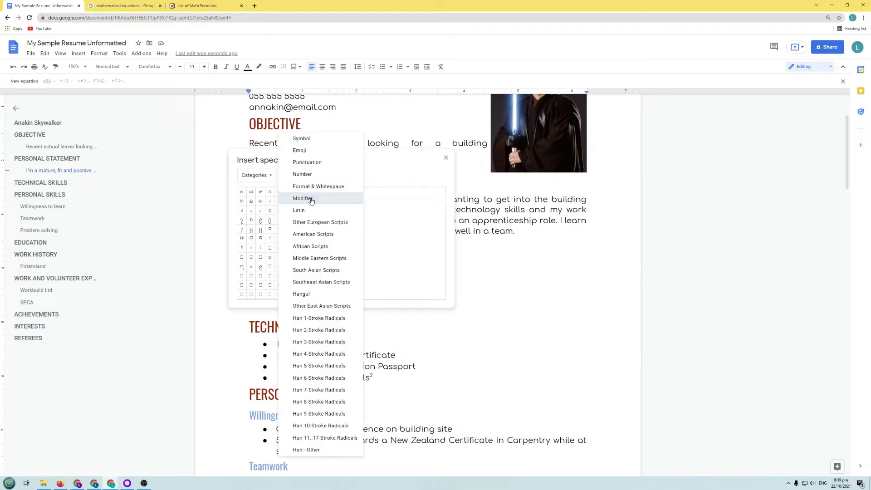
left_click(307, 202)
left_click(301, 178)
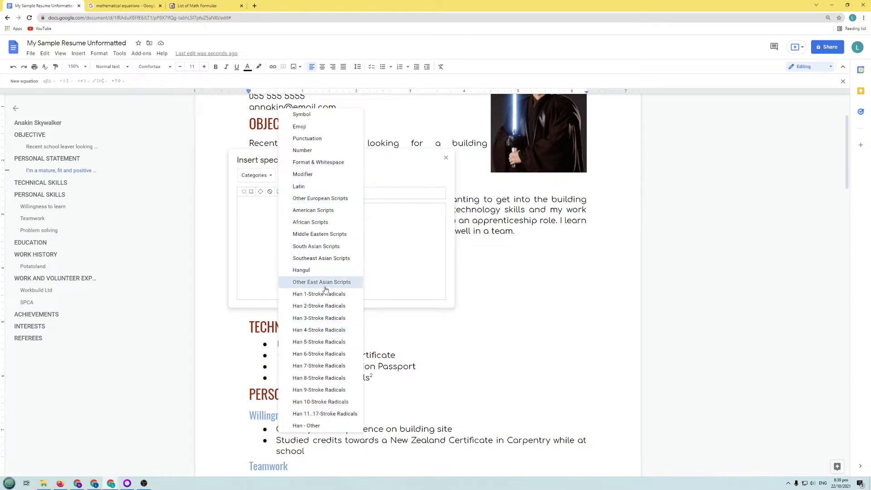
left_click(317, 115)
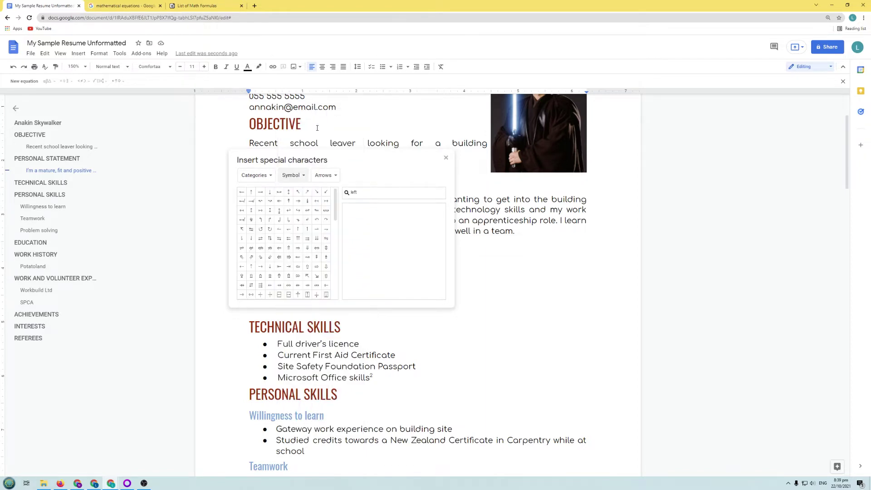
Browse the Braille and Control Pictures subcategories of the symbol characters
left_click(334, 177)
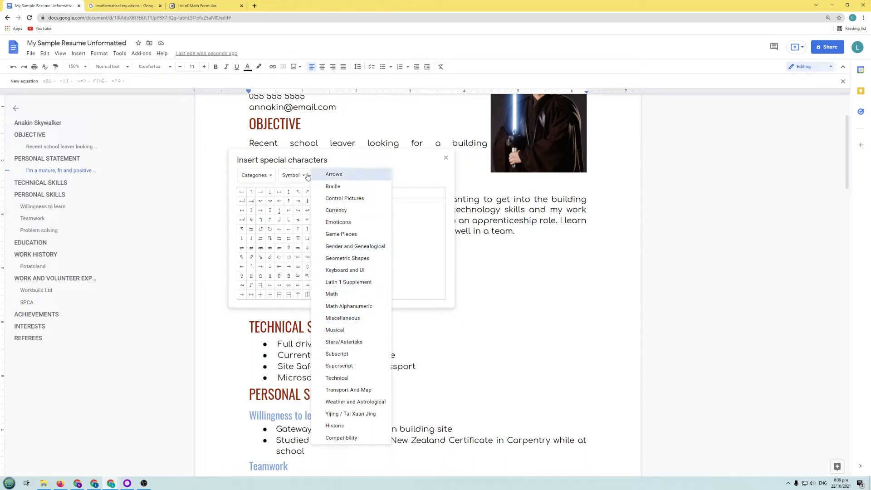
left_click(296, 183)
left_click(327, 175)
left_click(350, 186)
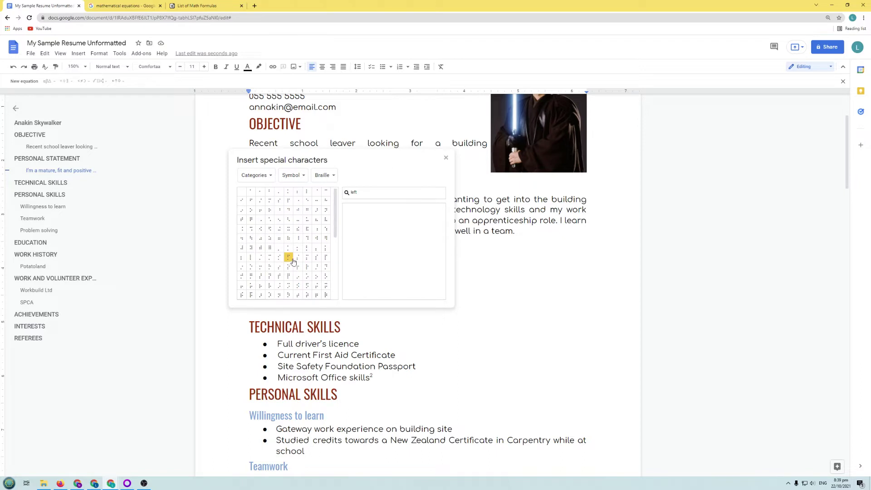
left_click(332, 175)
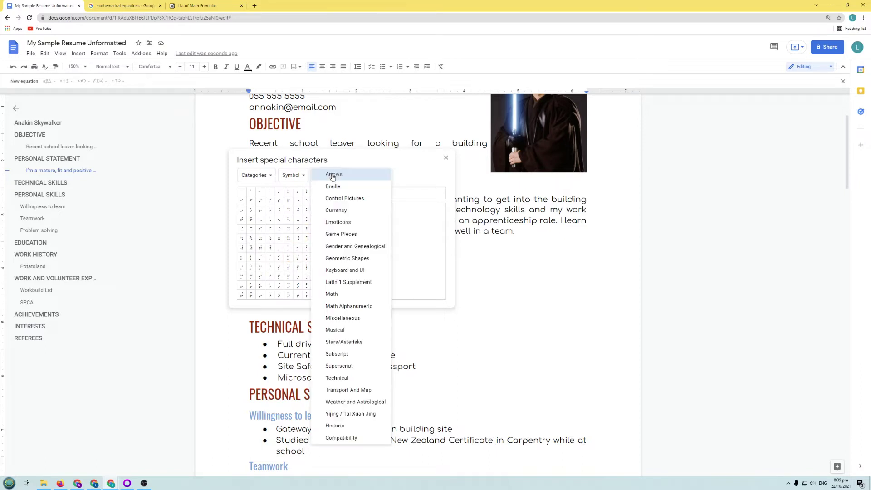
left_click(349, 199)
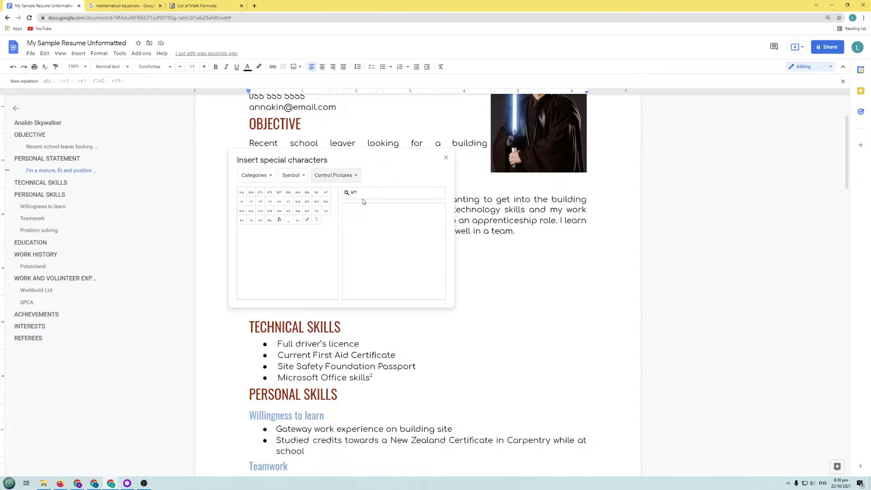
Look through the Currency and Game Pieces symbols, and close the special characters window without inserting anything
left_click(327, 176)
left_click(343, 210)
left_click(327, 181)
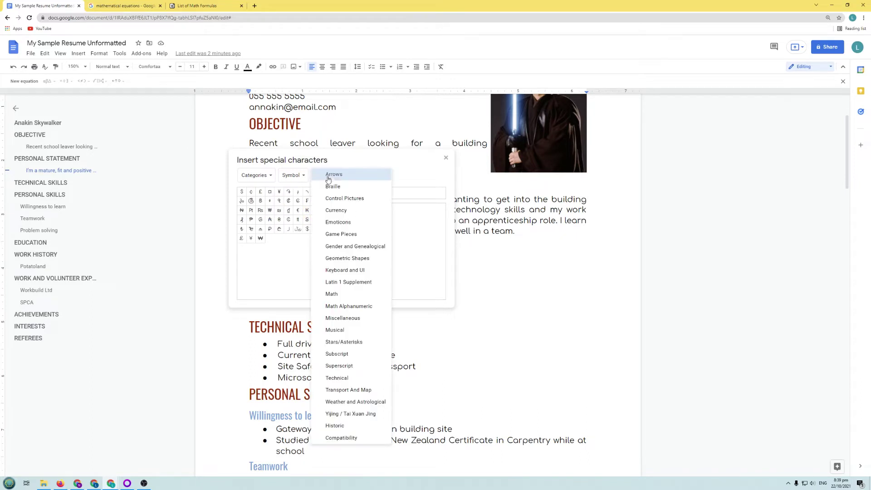
left_click(352, 235)
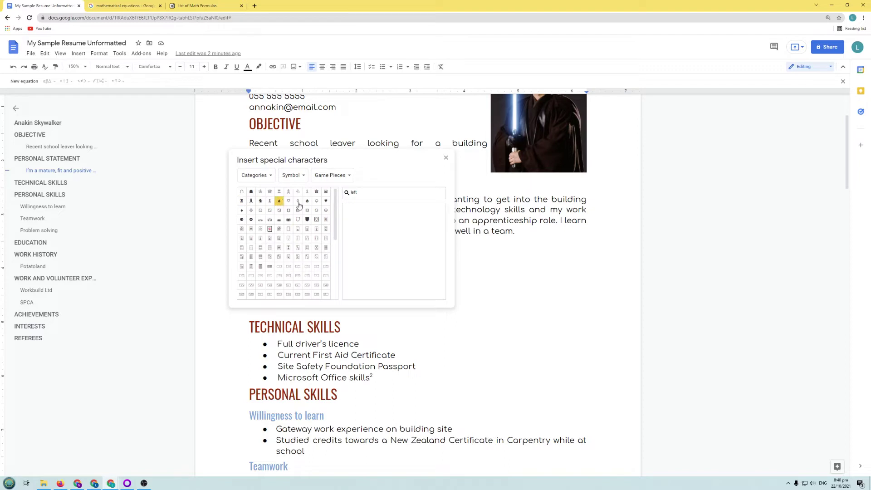
scroll(311, 233, "down", 2)
left_click(333, 175)
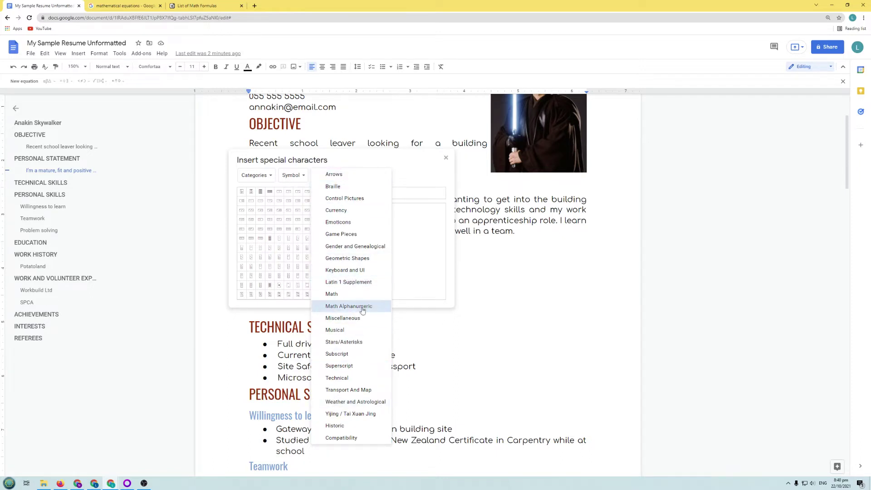
left_click(340, 234)
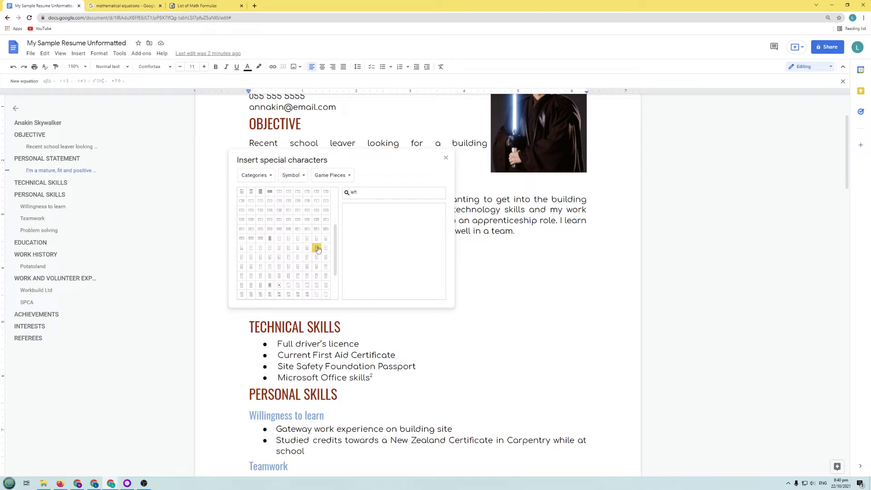
left_click(446, 158)
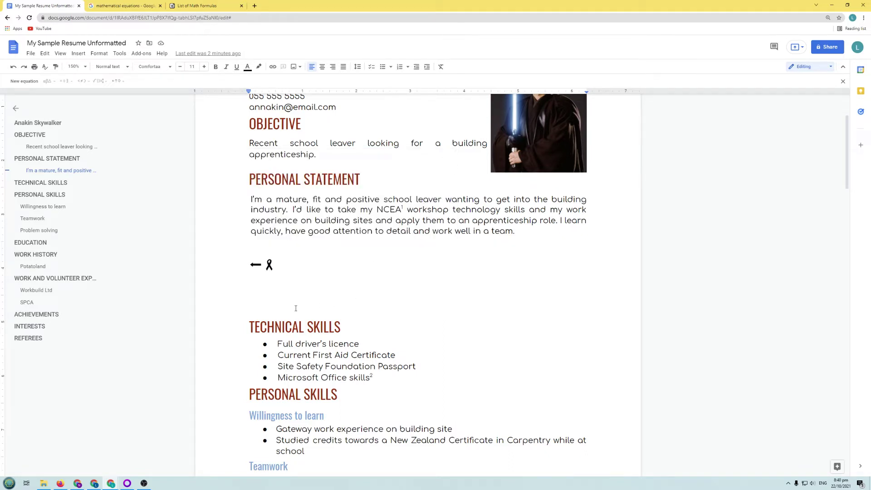
Delete the arrow and ribbon characters below the personal statement
left_click(250, 264)
left_click_drag(246, 263, 281, 271)
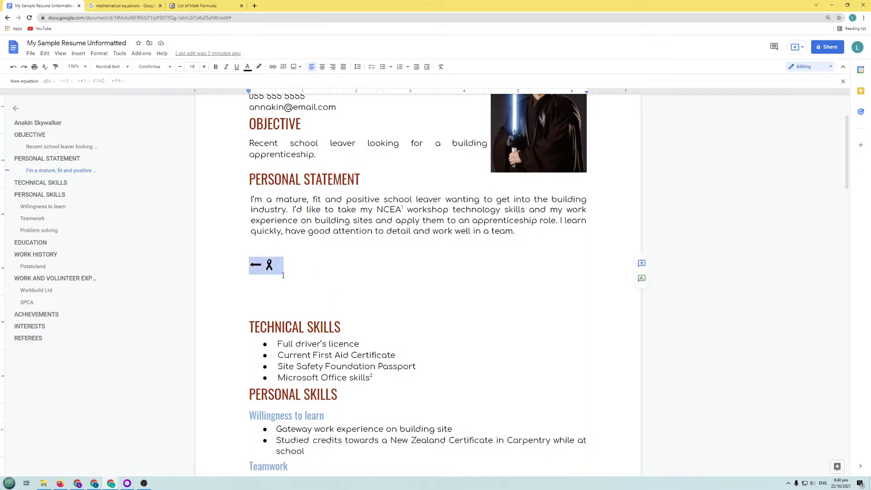
key("BackSpace")
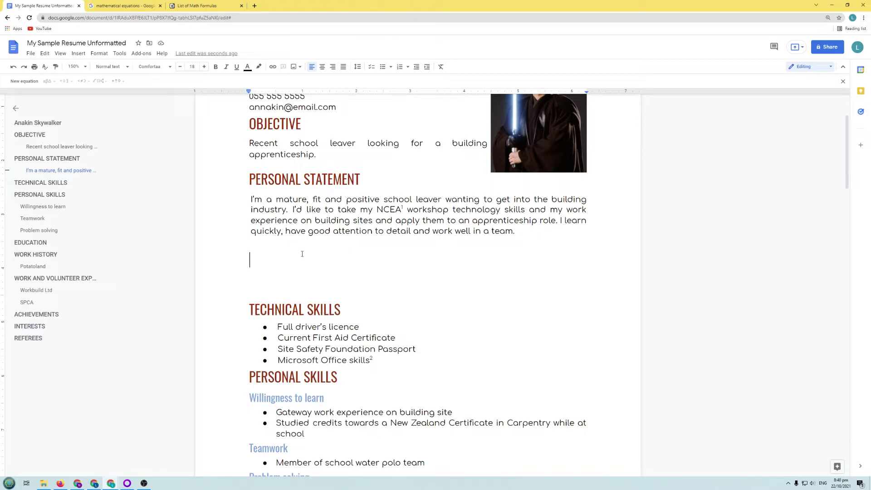
Consult the List of Math Formulas page, and type "A = w x l" as plain text below the resume's personal statement
left_click(206, 5)
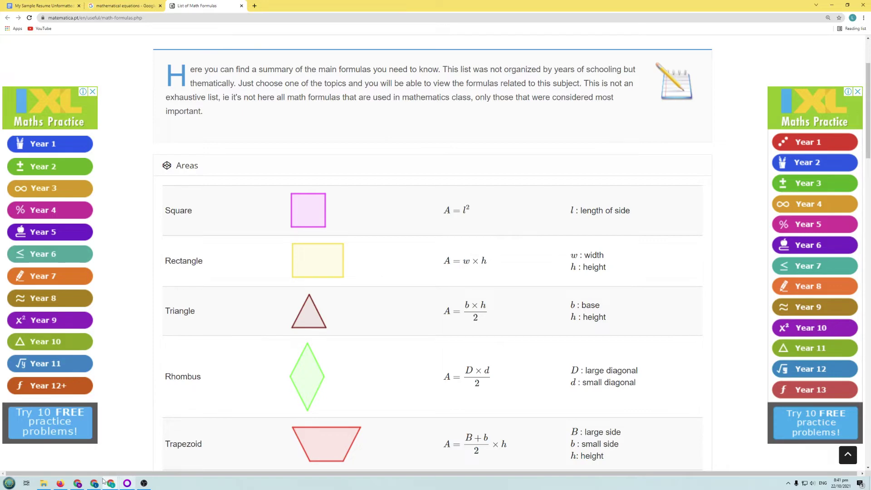
mouse_move(109, 486)
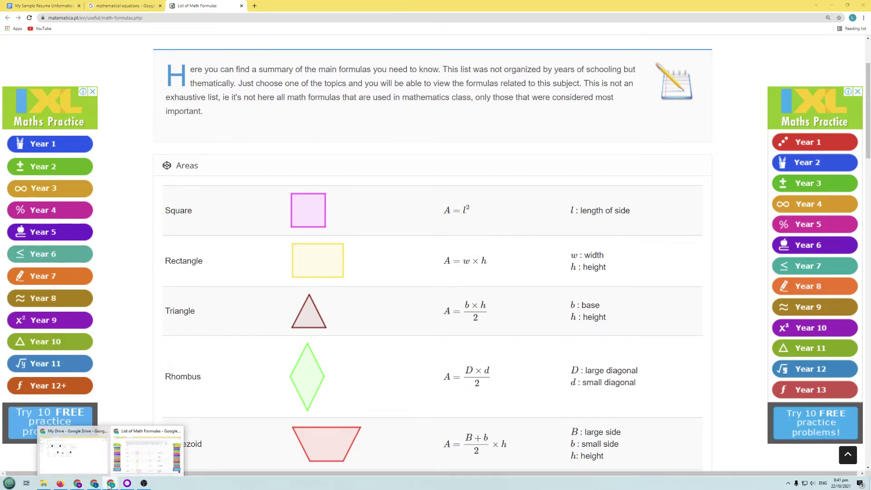
left_click(53, 7)
type("A")
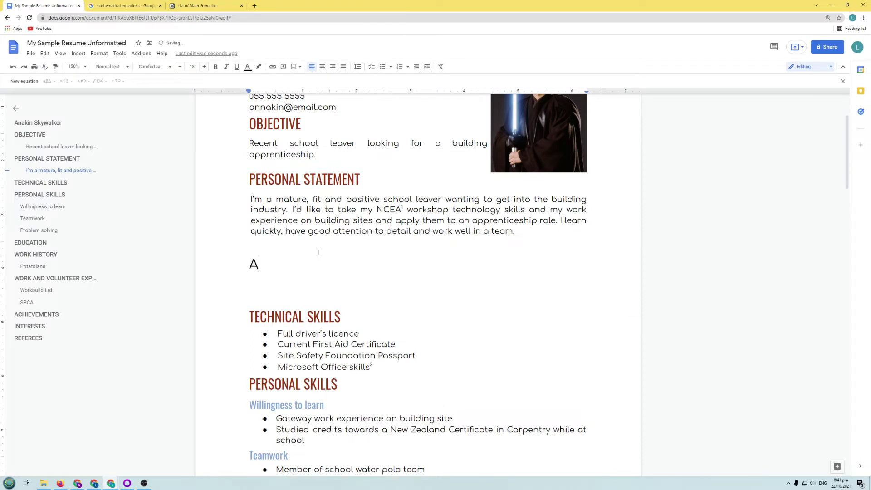
type(" = w x l")
Set the x in the typed formula to font size 12
double_click(290, 265)
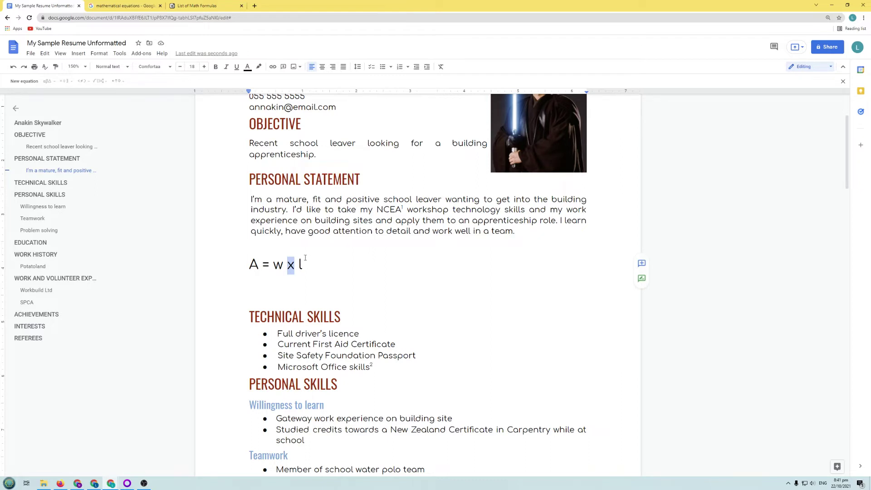
left_click(193, 67)
left_click(193, 128)
left_click(333, 236)
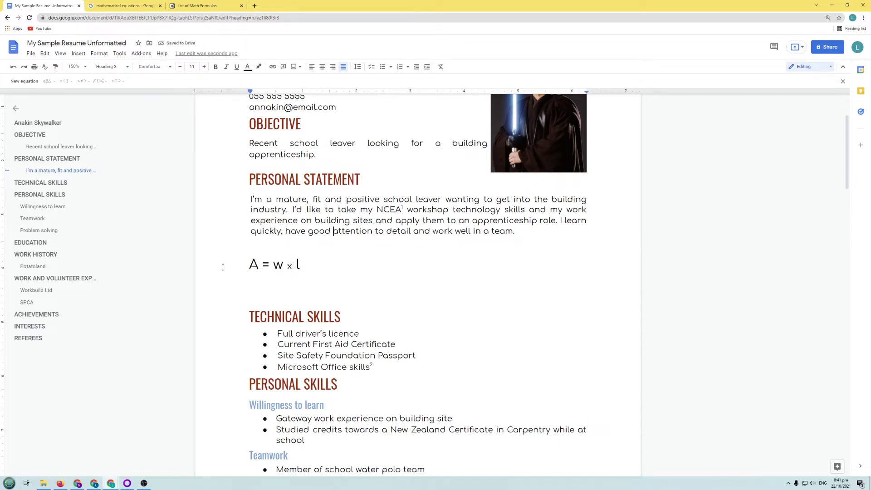
Delete the plain-text formula below the personal statement
left_click(303, 268)
key("BackSpace")
key("BackSpace")
key("BackSpace")
key("BackSpace")
key("BackSpace")
key("BackSpace")
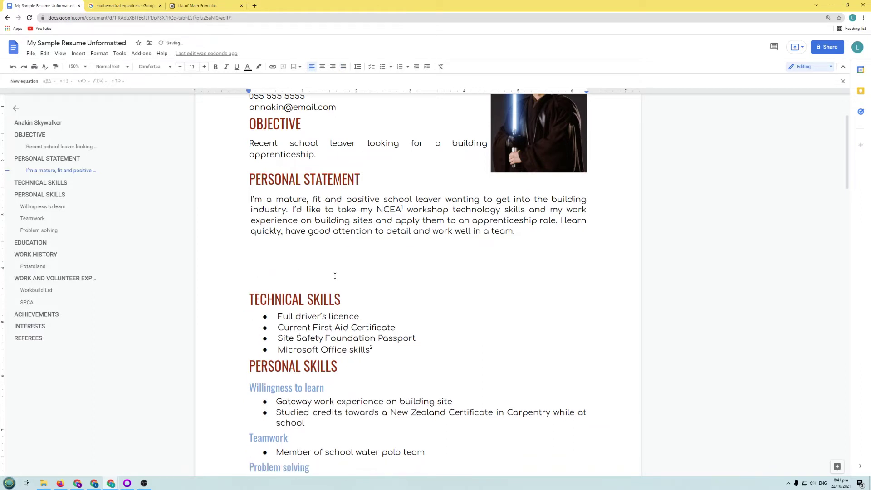
Insert an equation on the blank line below the personal statement and fill it with the sample text "hfjghjfg = fgjkfgjkfgk"
left_click(79, 53)
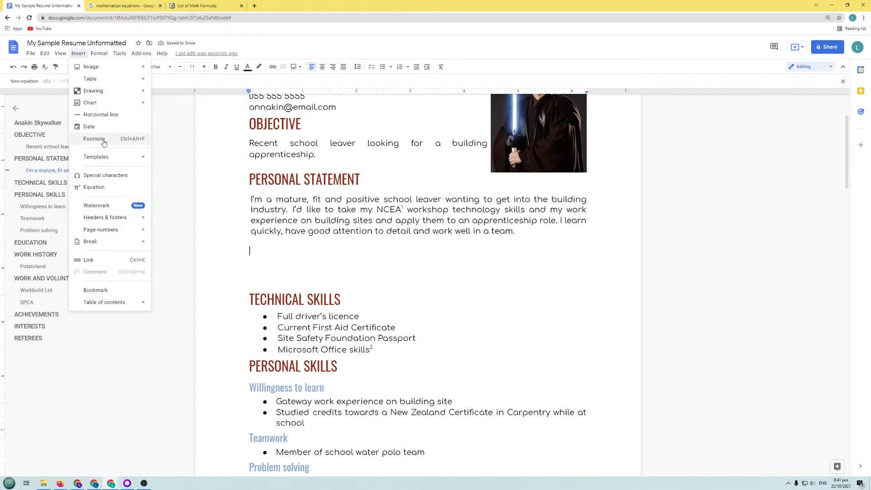
mouse_move(117, 154)
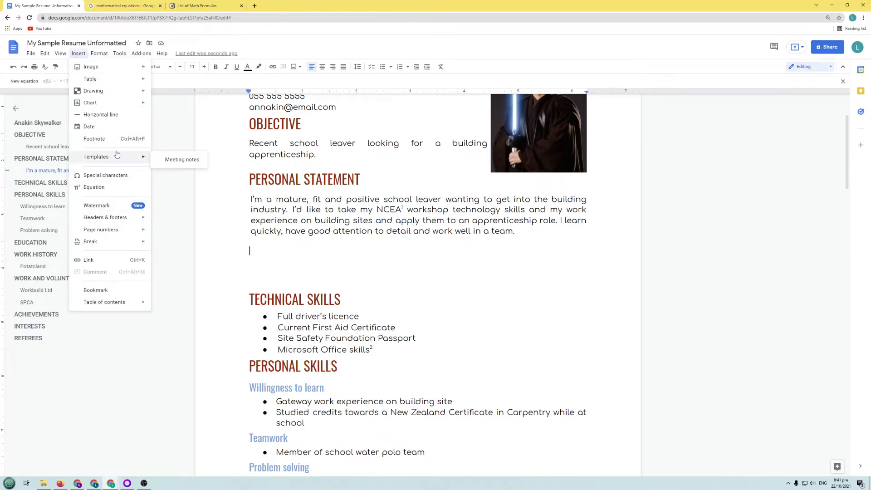
left_click(103, 187)
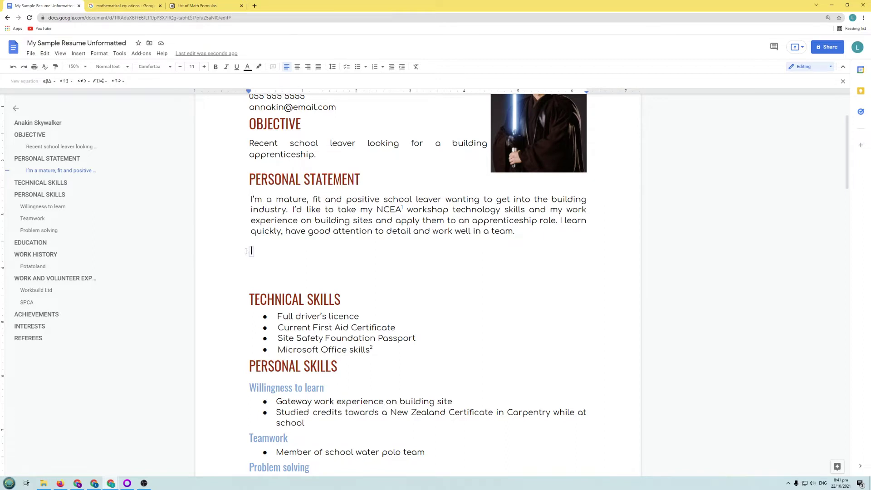
type("hfjghjfg = fgjkfgjkfgk")
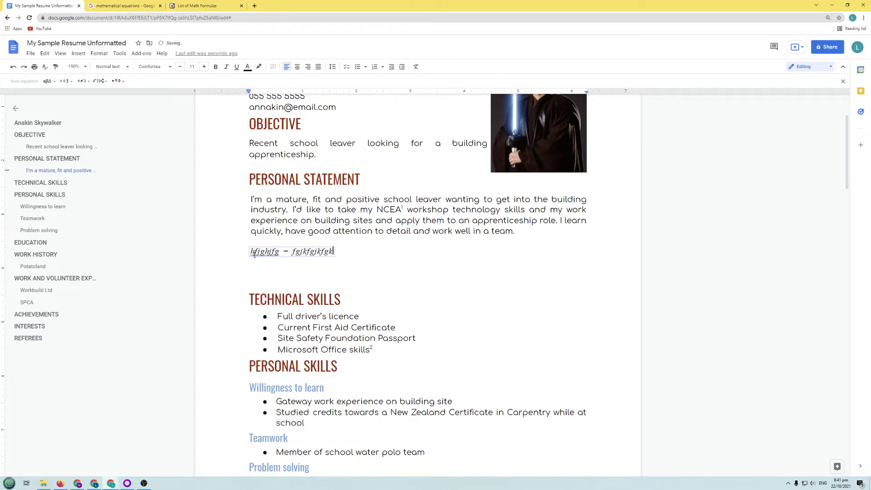
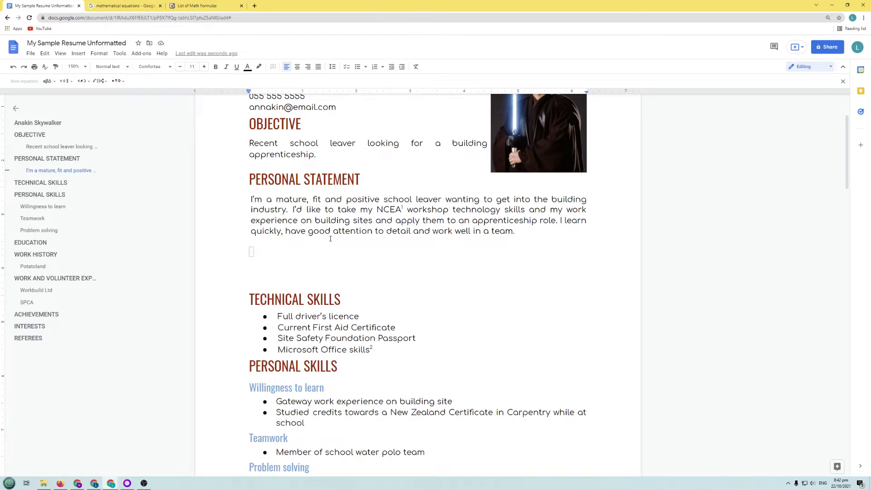
Try font size 18 inside the emptied equation, testing it with the letter A
type("A")
key("BackSpace")
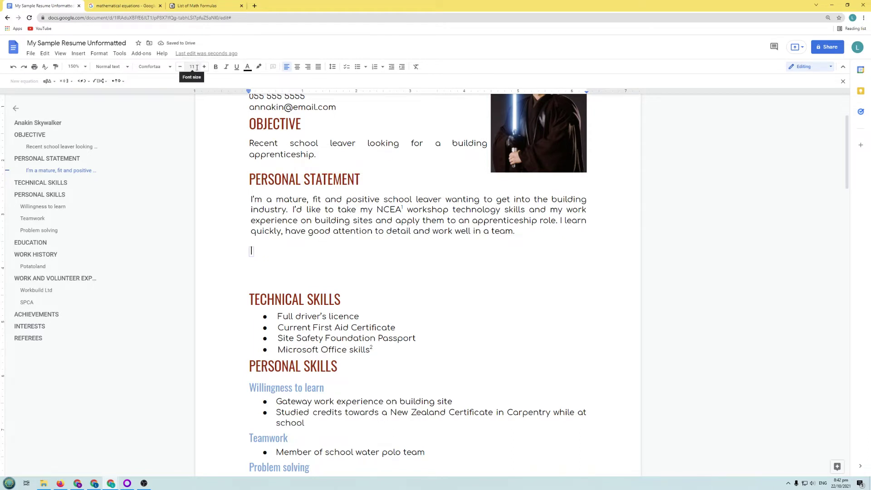
left_click(197, 67)
left_click(194, 155)
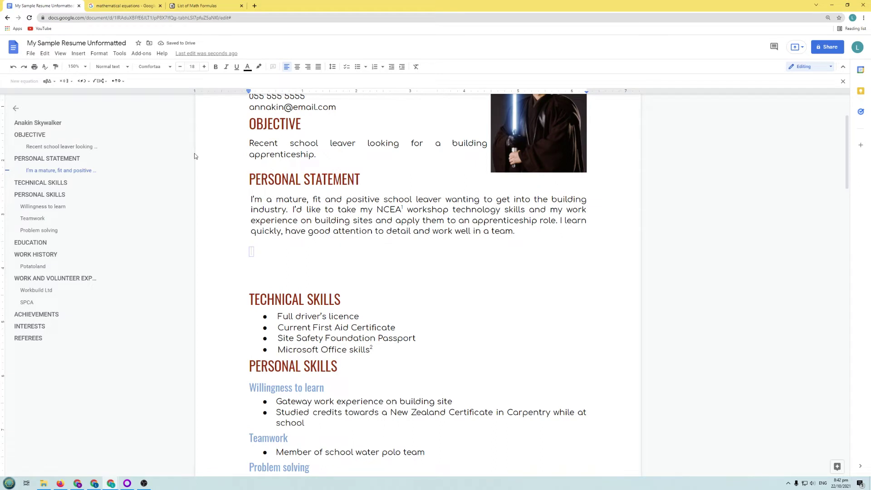
type("A")
key("BackSpace")
Try to enlarge a letter A inside the equation to font size 24, and delete the letter
left_click(192, 67)
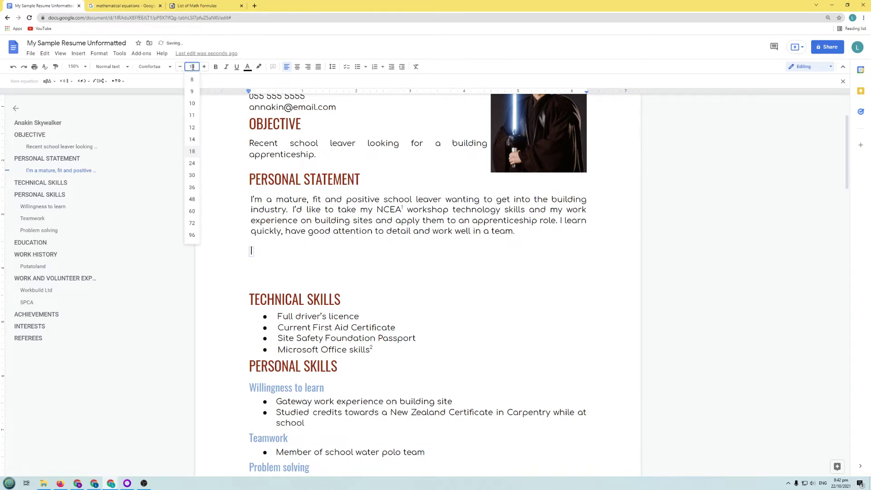
left_click(191, 176)
type("A")
key("shift+Left")
left_click(192, 67)
left_click(189, 176)
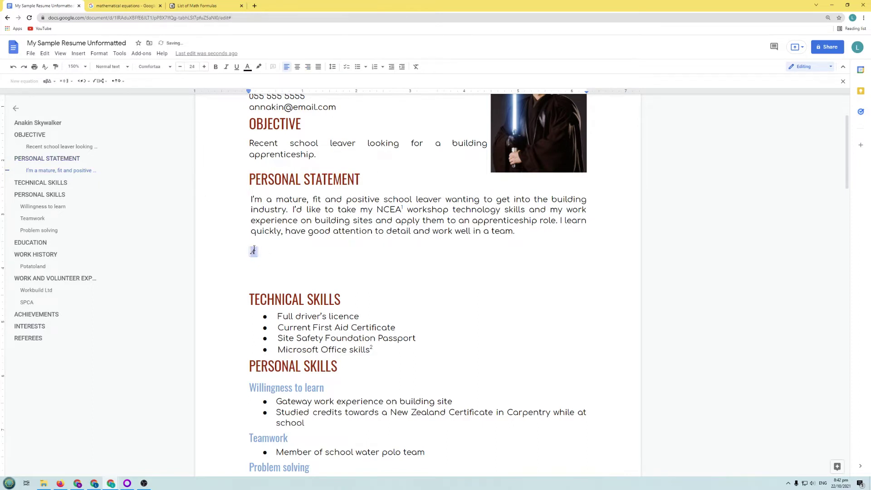
key("BackSpace")
Enter A in the equation, and set the whole equation to font size 30
type("A")
left_click(238, 254)
left_click_drag(238, 254, 278, 251)
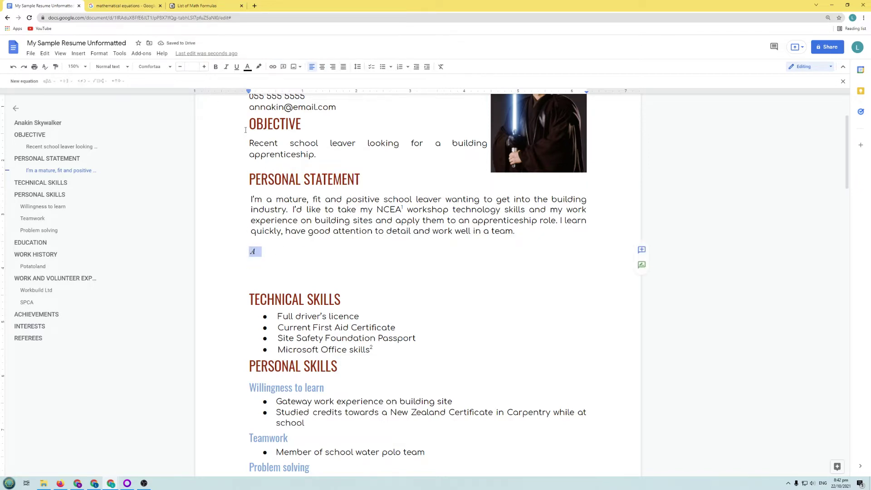
left_click(194, 65)
left_click(188, 178)
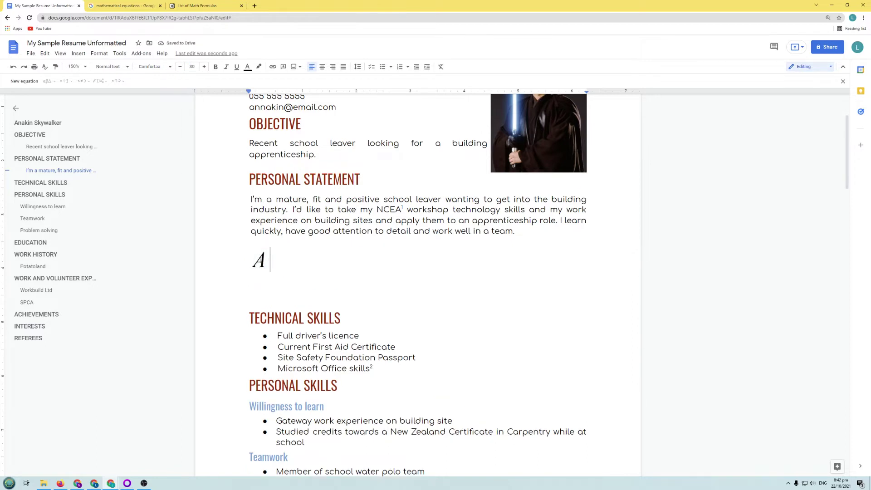
Continue the enlarged equation so that it reads "A = wx"
left_click(266, 259)
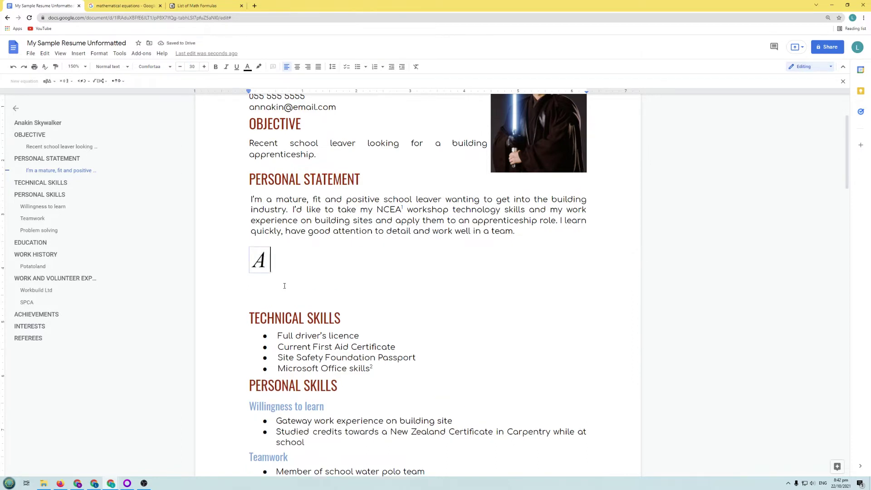
key("BackSpace")
type("A")
type("= w")
key("BackSpace")
key("BackSpace")
type("wx")
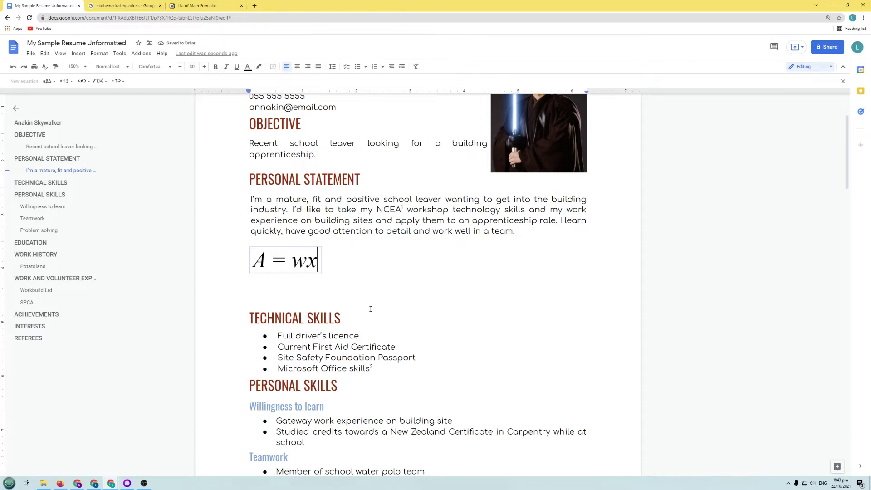
Replace the letter x in the equation with a multiplication sign and complete it as "A = w × h"
key("BackSpace")
left_click(49, 83)
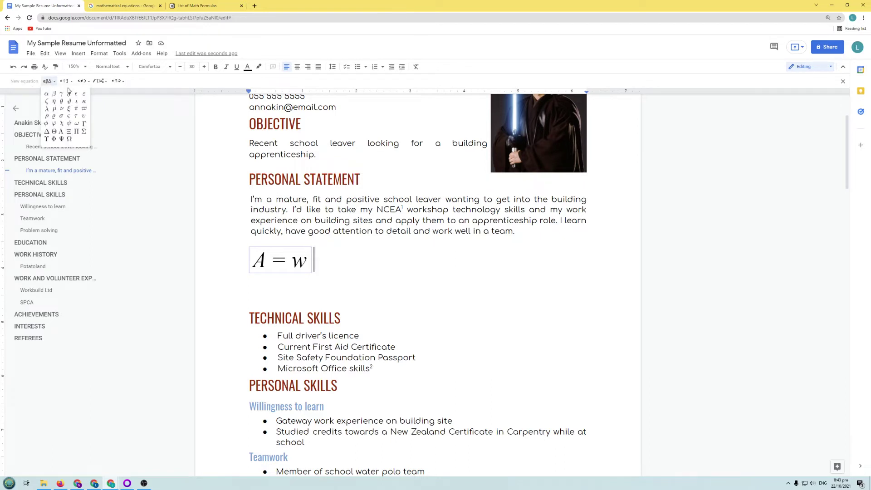
mouse_move(65, 84)
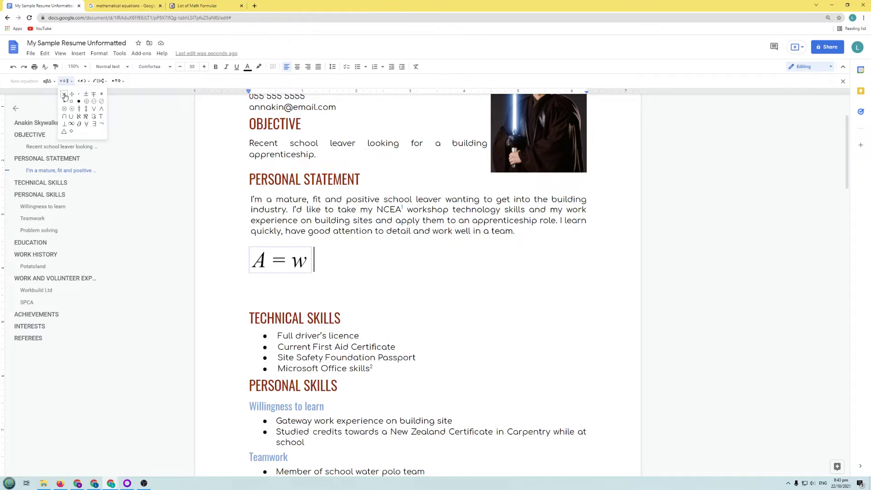
left_click(64, 95)
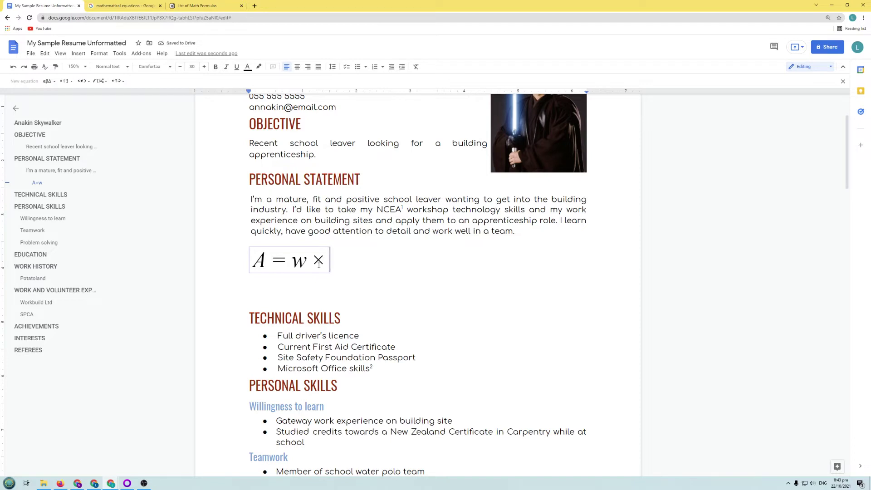
type("h")
left_click(402, 295)
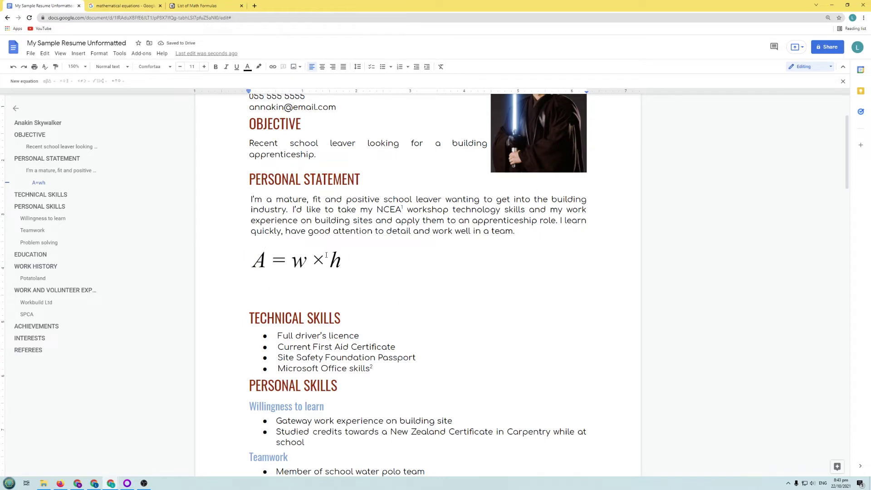
left_click(303, 259)
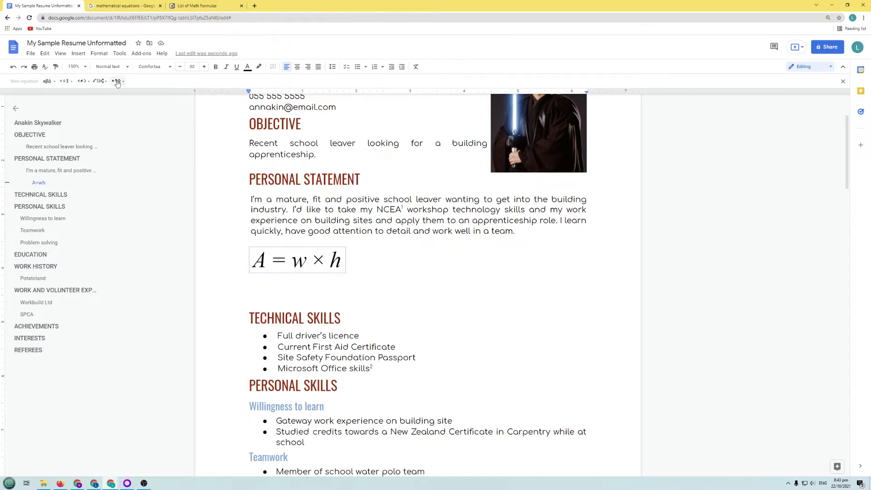
left_click(361, 273)
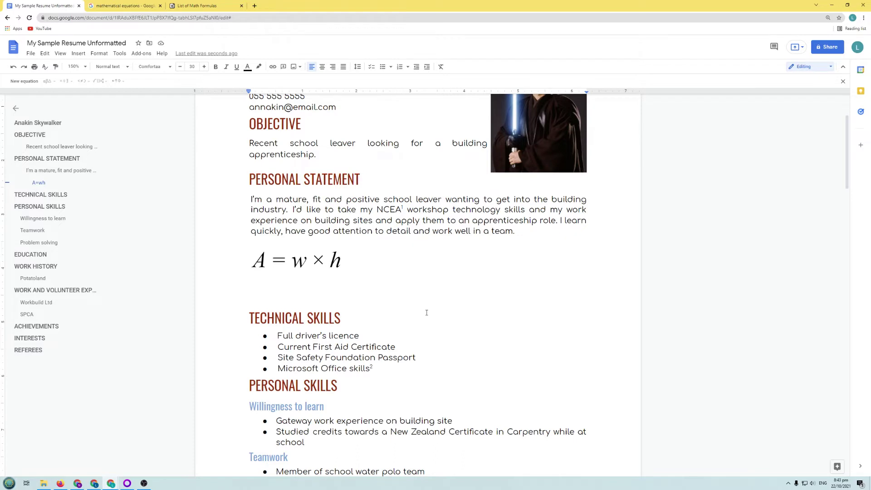
Consult the square's area formula on the List of Math Formulas page, and insert a new equation below the first reading "A = l"
key("Return")
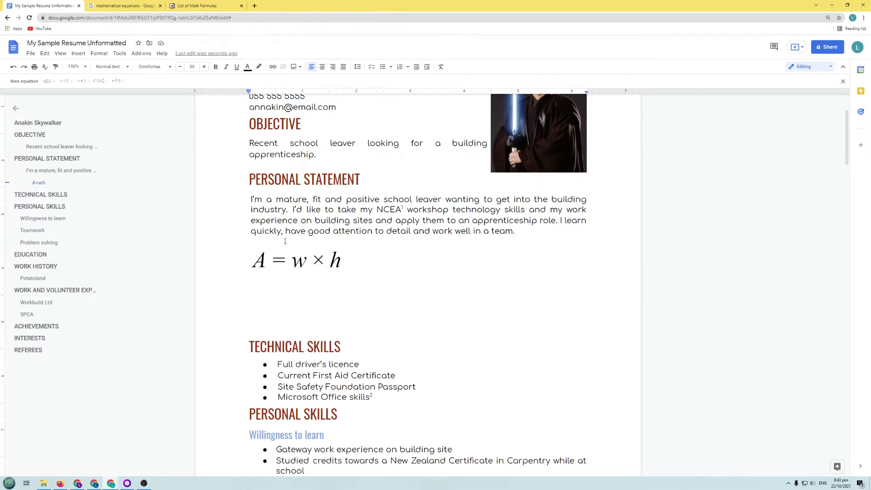
left_click(199, 4)
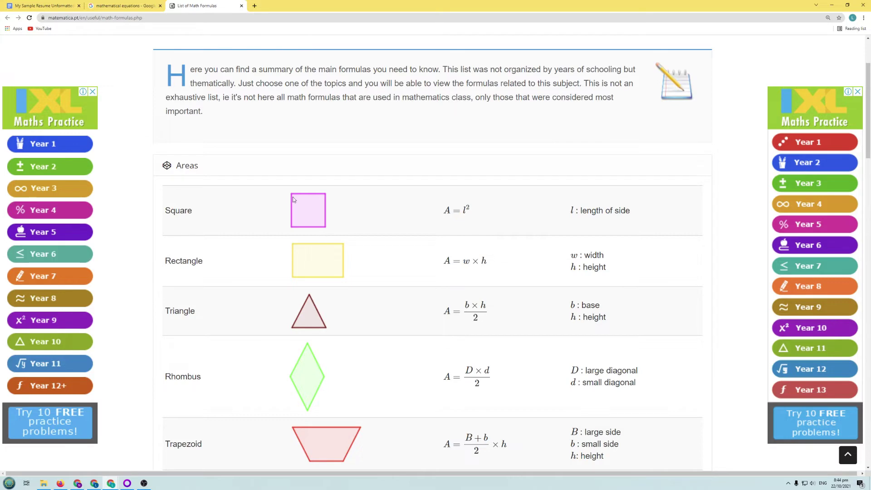
left_click(43, 6)
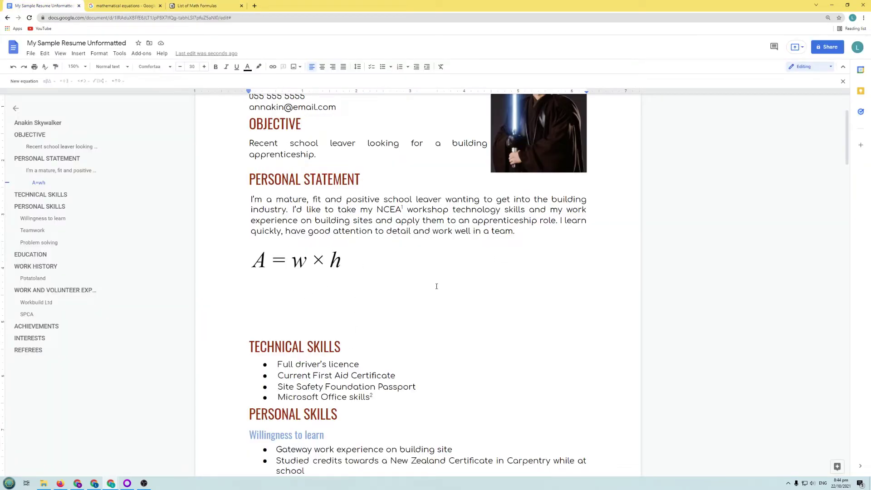
left_click(78, 53)
mouse_move(107, 230)
left_click(94, 187)
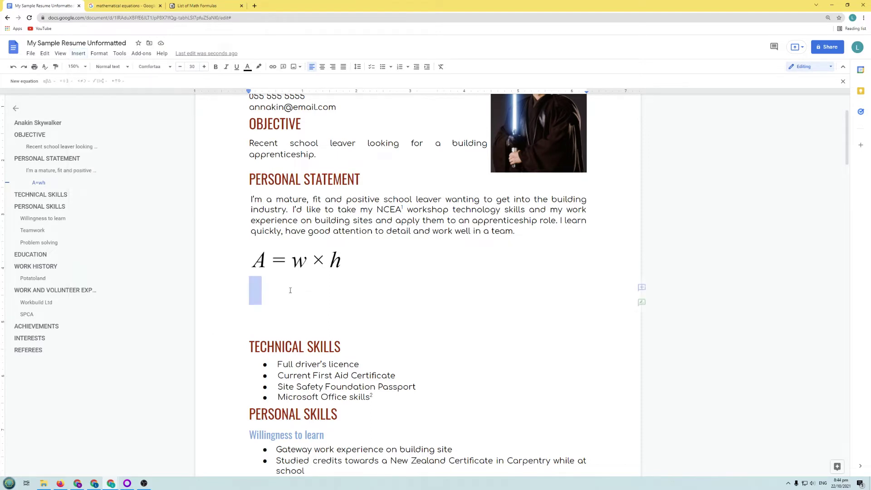
left_click(275, 279)
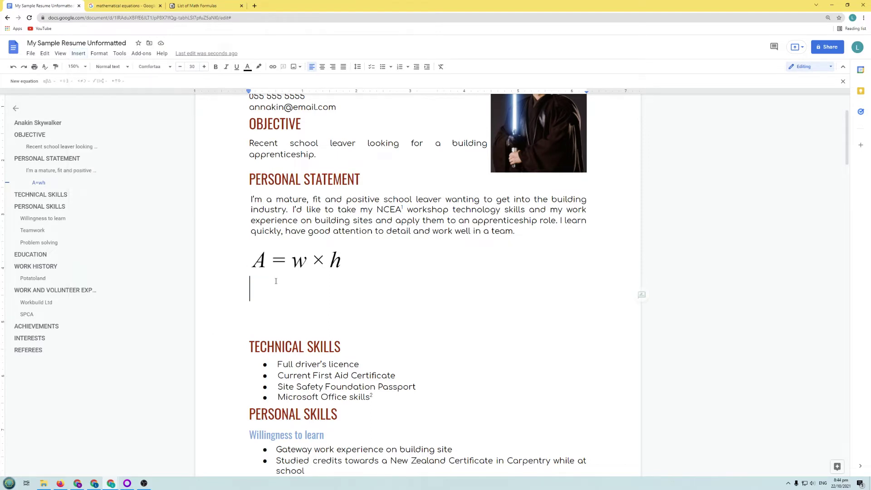
left_click(25, 82)
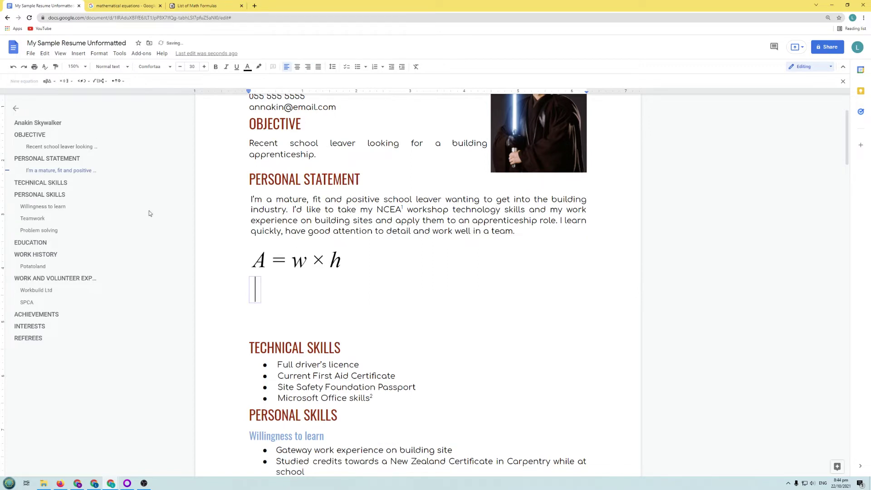
type("A = l")
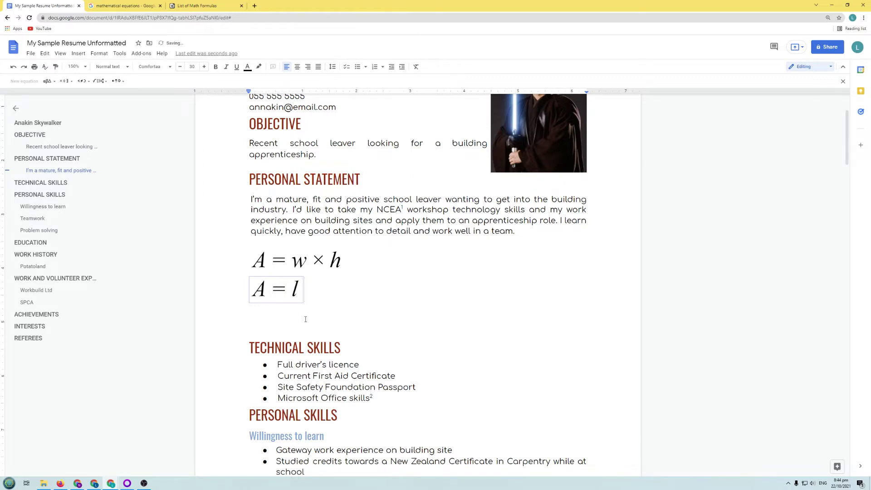
Replace the l in the second equation with a superscript structure holding base l and exponent 2
type("2")
key("BackSpace")
key("BackSpace")
left_click(104, 82)
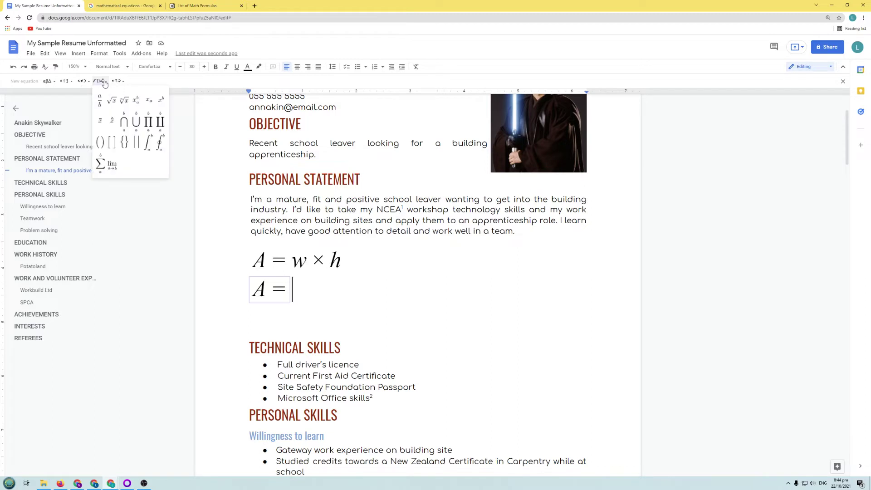
left_click(162, 105)
type("l2")
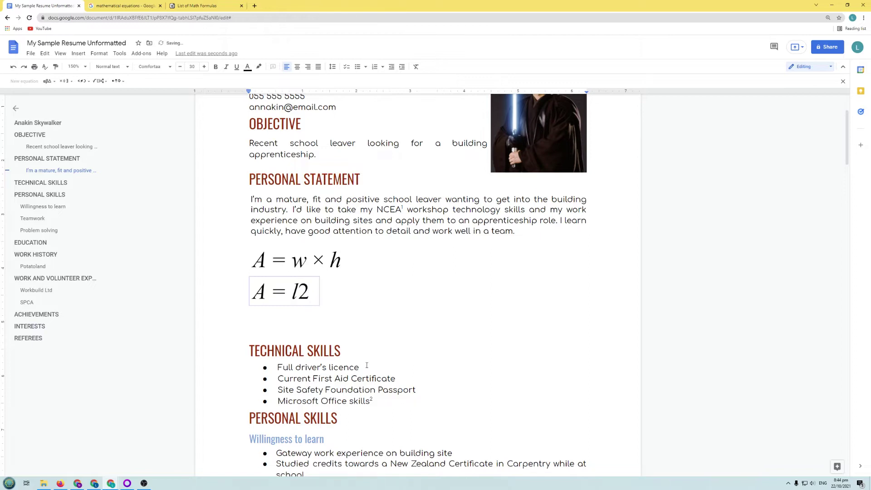
key("BackSpace")
type("^2")
left_click(341, 307)
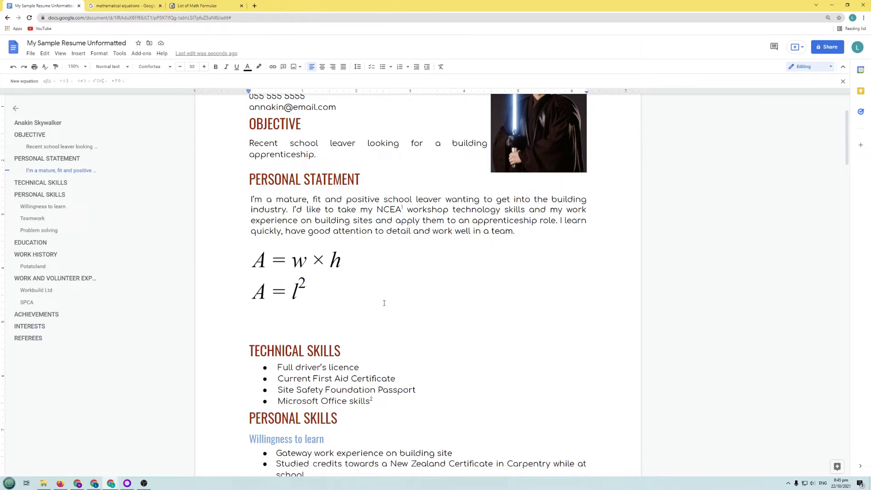
Consult the triangle's area formula on the List of Math Formulas page, and start a third equation on a new line with "A ="
key("Return")
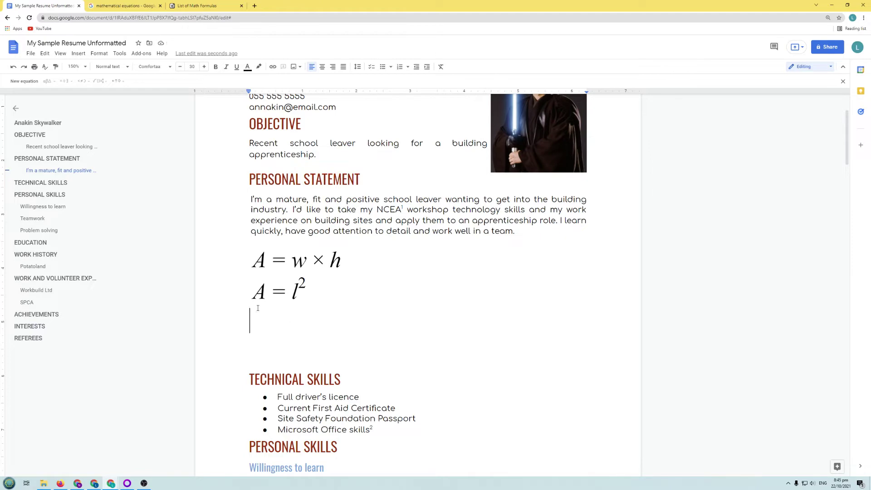
left_click(222, 5)
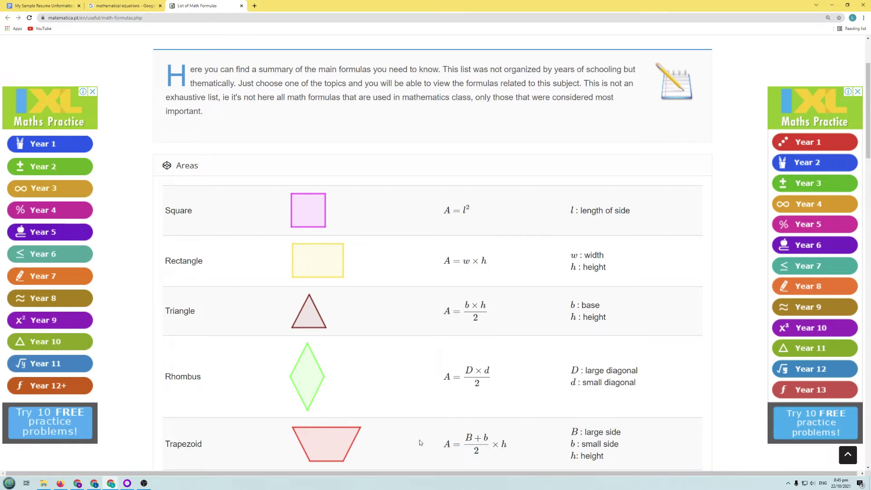
left_click(41, 7)
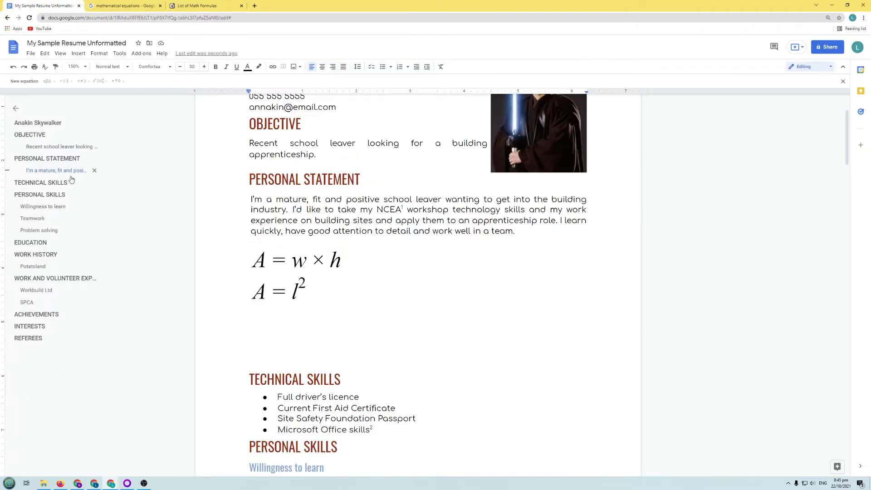
left_click(24, 82)
type("A ")
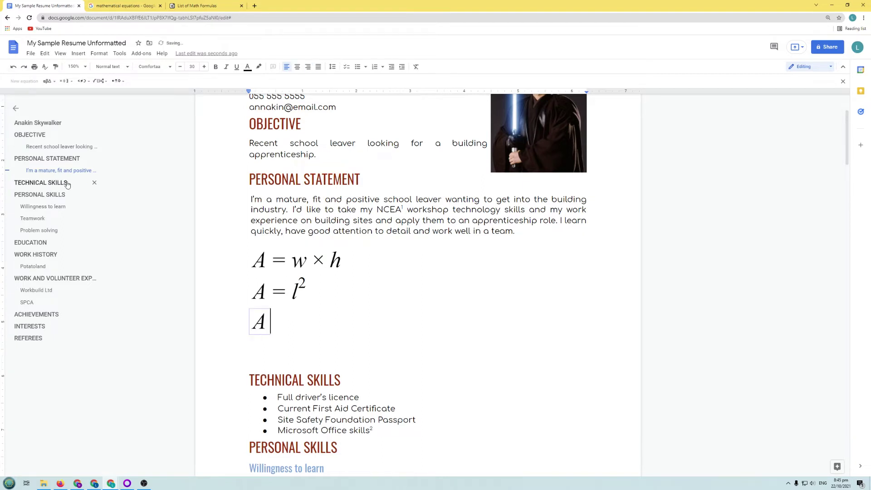
type("=")
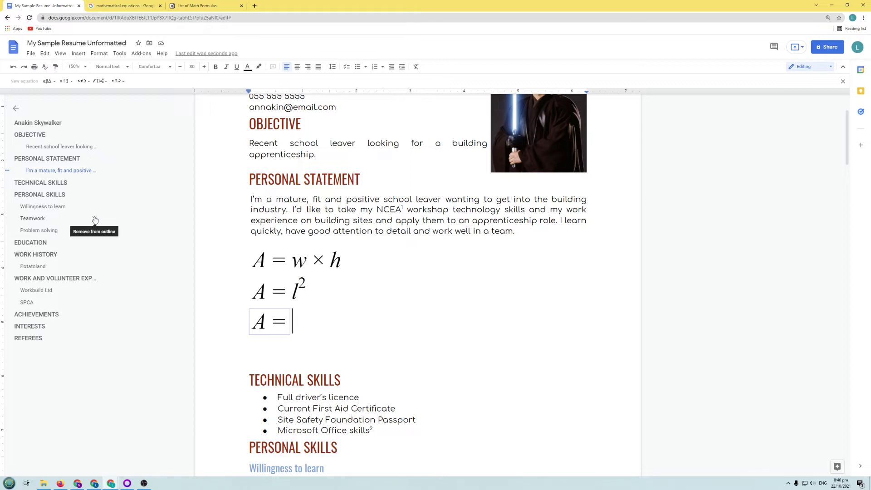
Complete the third equation with a fraction that has b × h as numerator and 2 as denominator
left_click(103, 82)
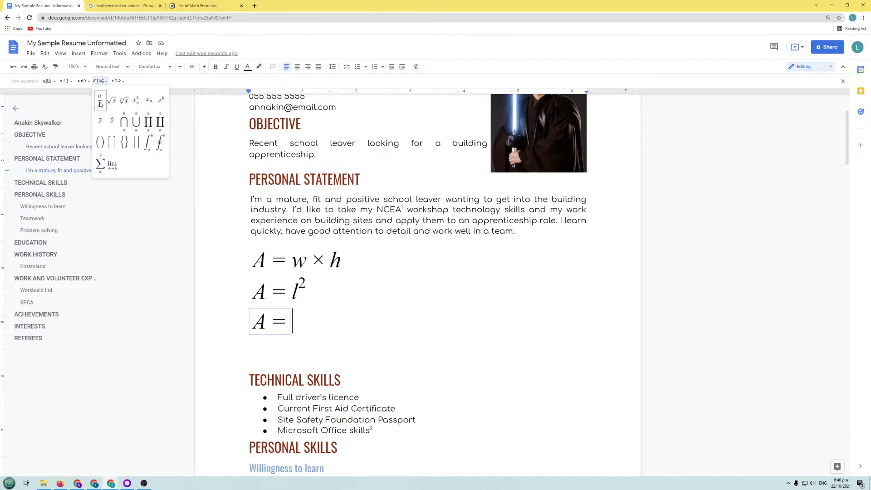
left_click(100, 104)
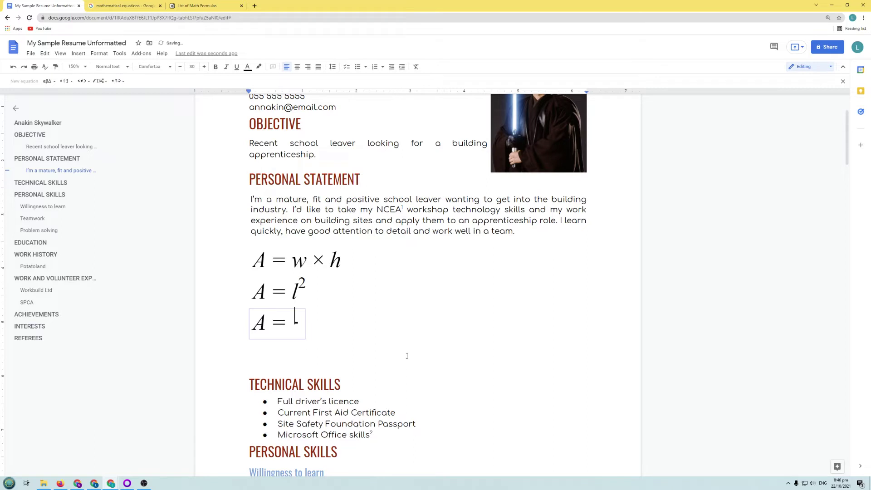
type("b")
left_click(100, 81)
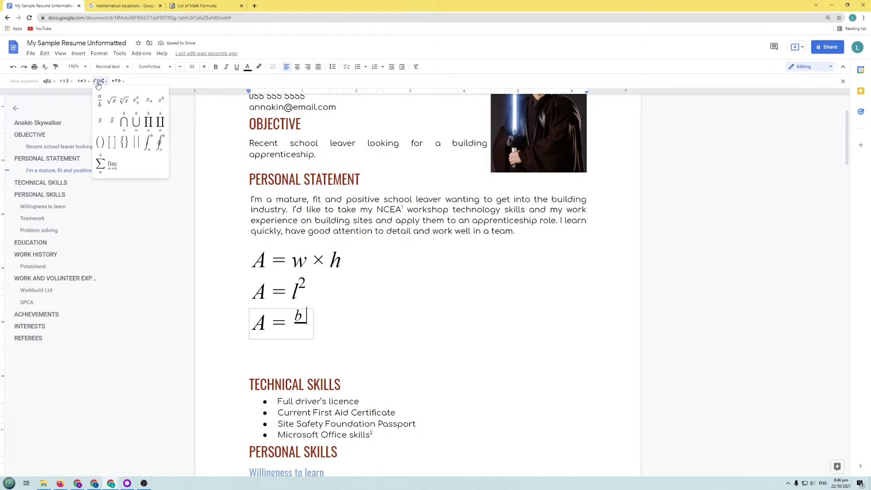
left_click(65, 80)
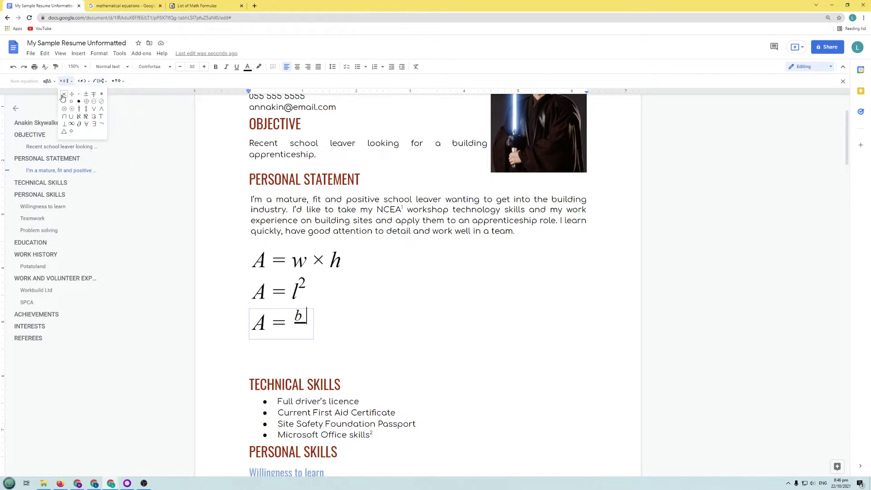
left_click(63, 95)
type("h")
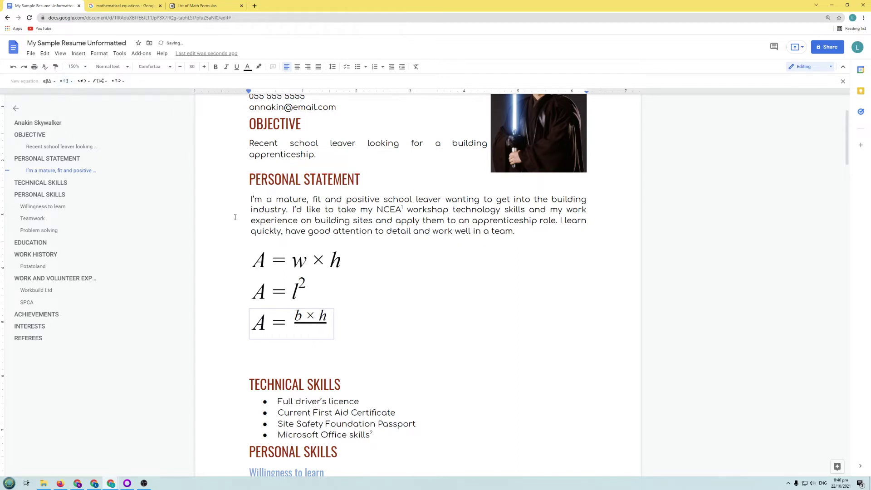
left_click(311, 331)
type("2")
left_click(403, 330)
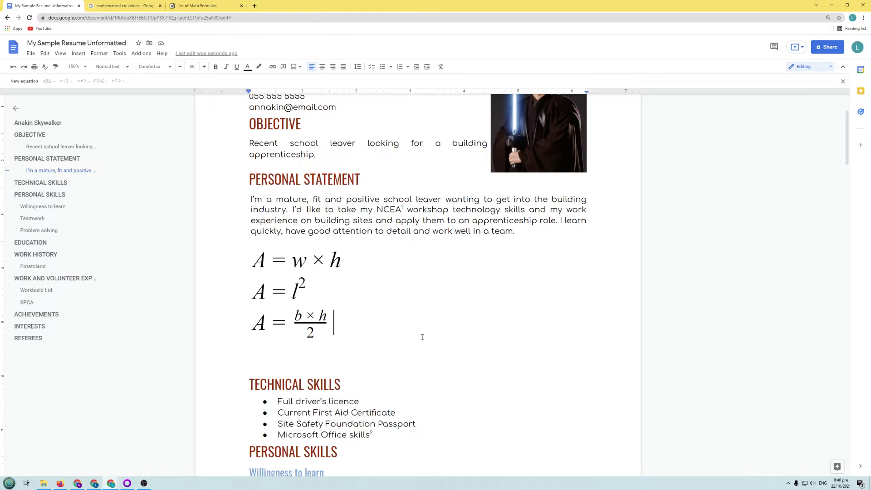
Start a new line below the third equation and consult the circle's area formula on the List of Math Formulas page
key("Return")
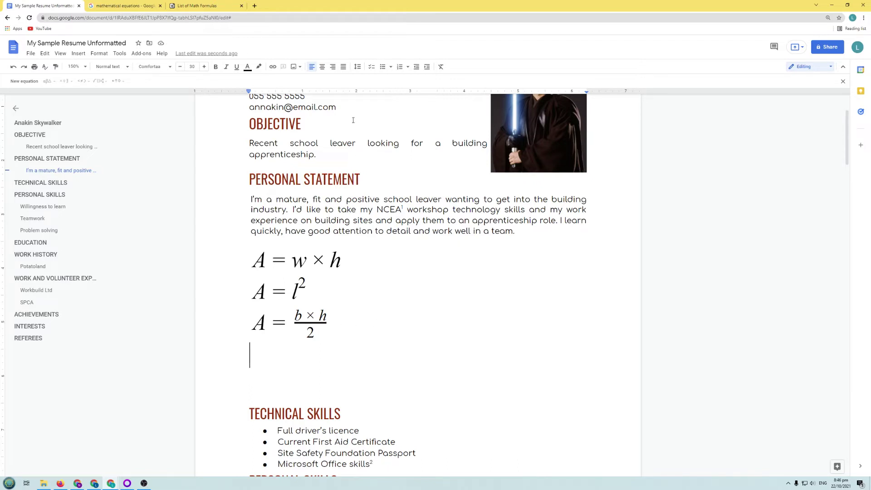
left_click(216, 7)
scroll(432, 309, "down", 5)
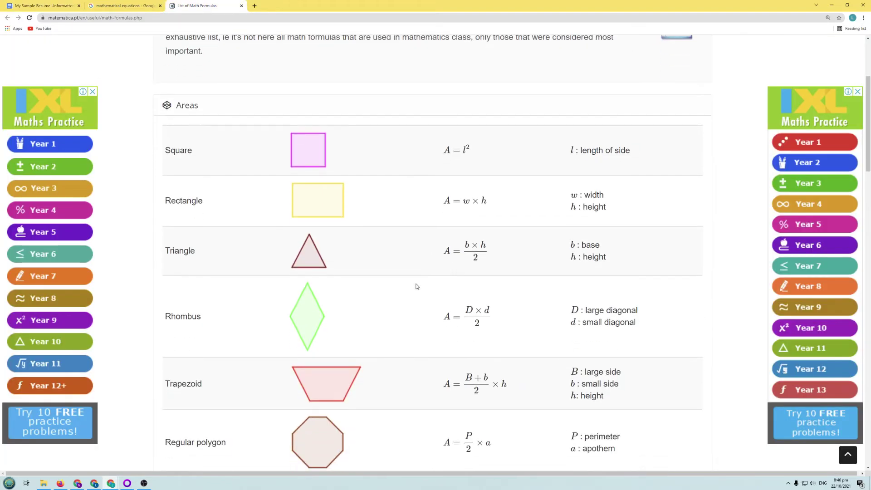
scroll(417, 283, "down", 1)
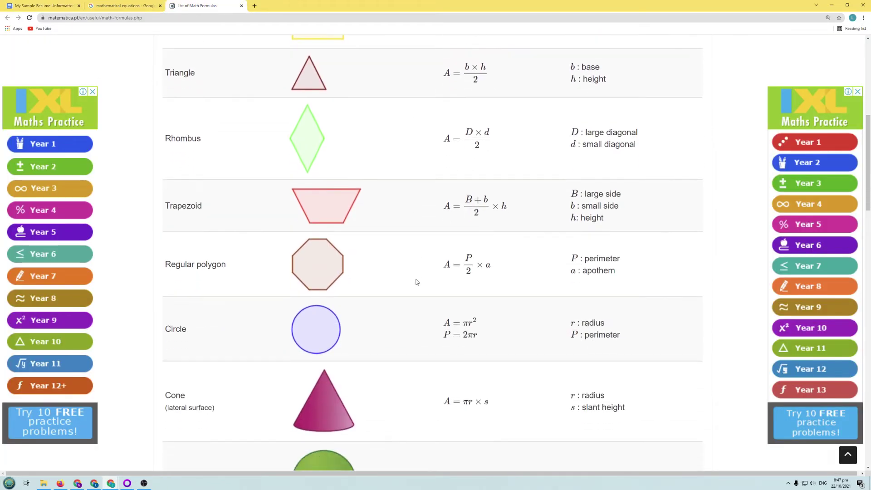
scroll(417, 281, "down", 1)
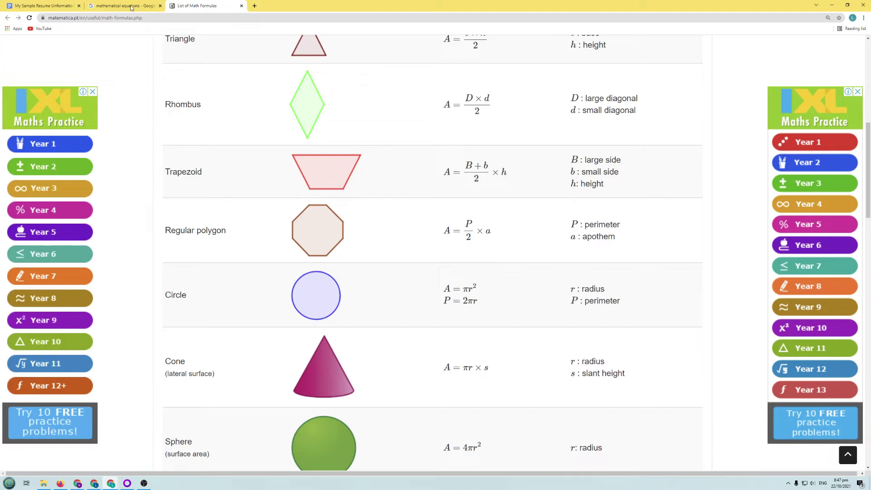
left_click(38, 6)
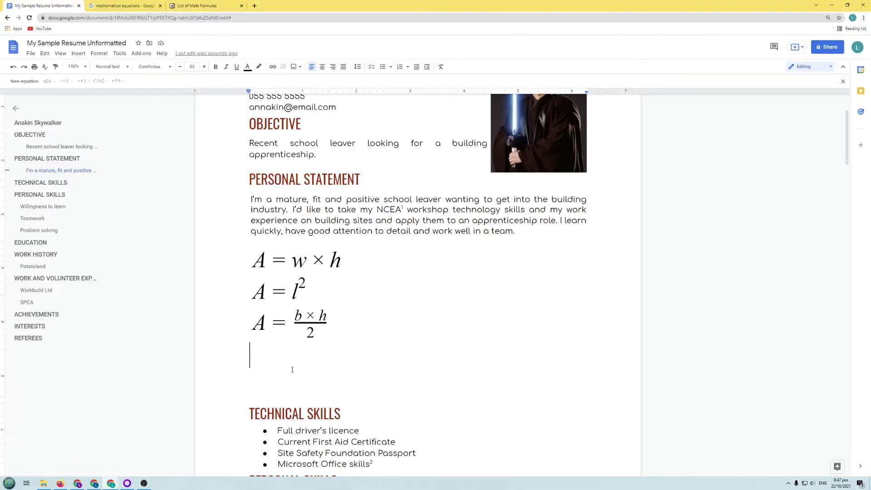
Insert a fourth equation on the new line reading "A = π", using the Greek letter symbol for pi
left_click(25, 82)
type("A =")
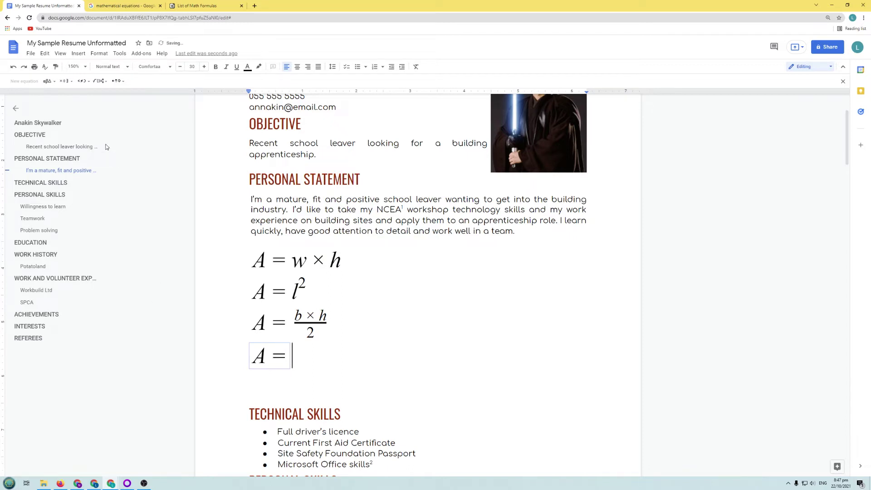
left_click(48, 82)
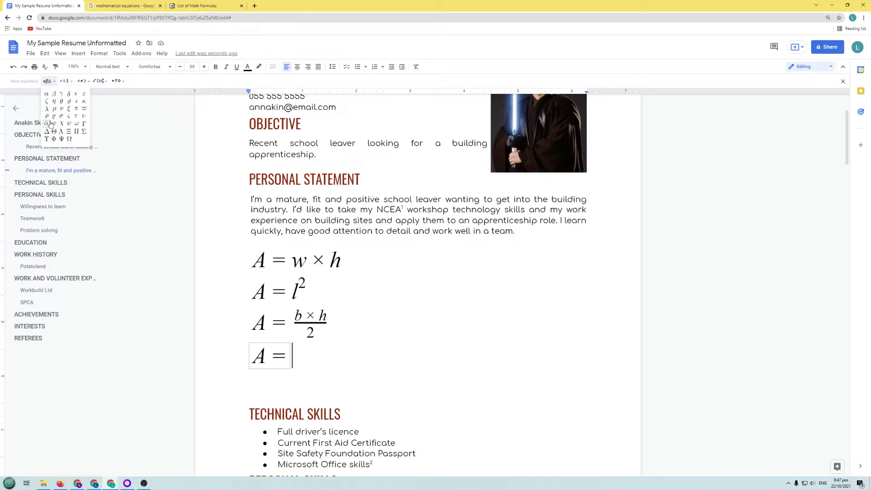
left_click(76, 109)
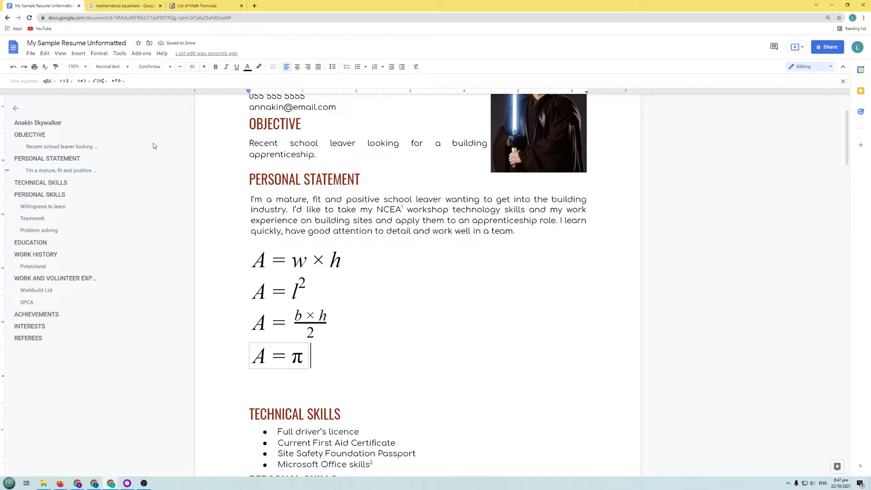
Try to add r2 after π in the fourth equation and apply the superscript structure to the selected text
left_click(99, 81)
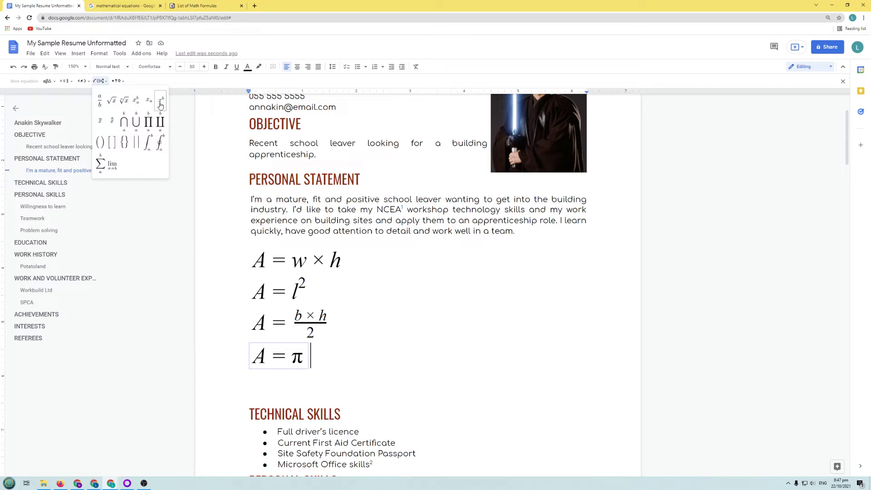
left_click(325, 355)
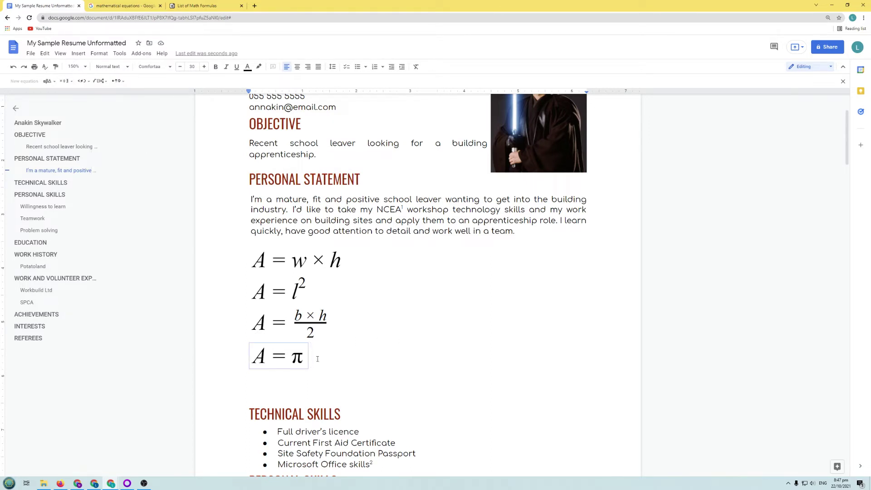
type("r2")
left_click_drag(304, 358, 322, 358)
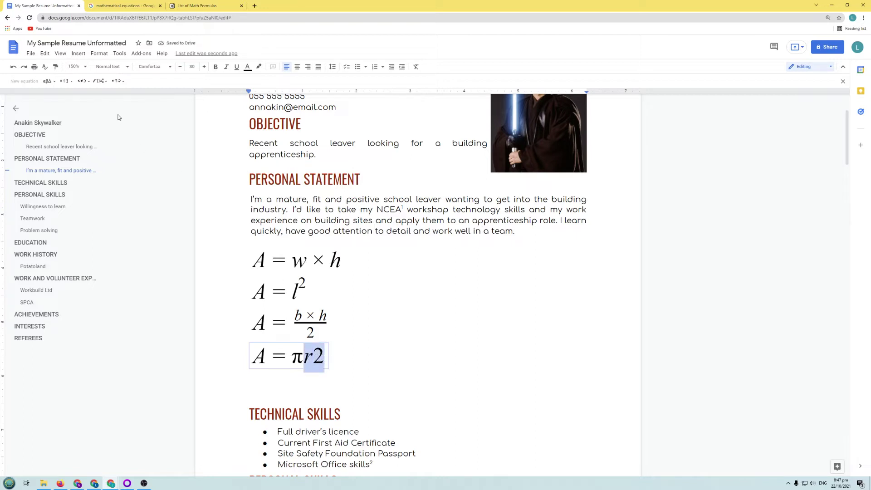
left_click(99, 81)
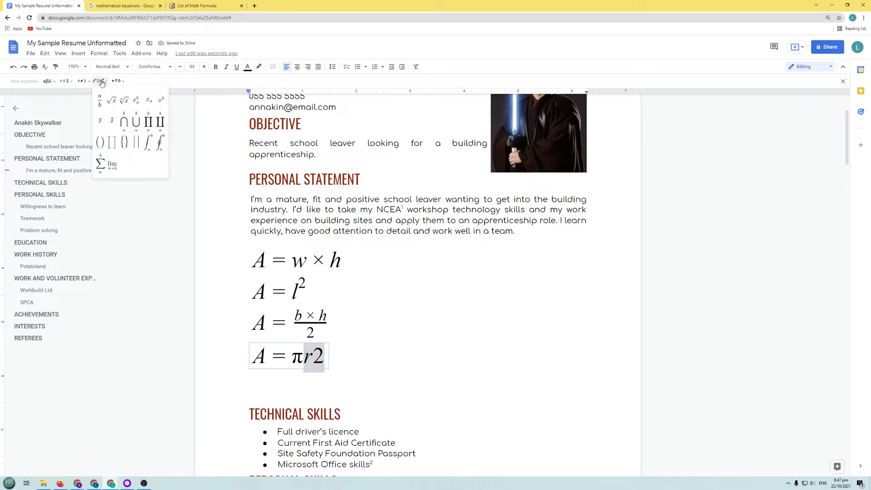
left_click(162, 103)
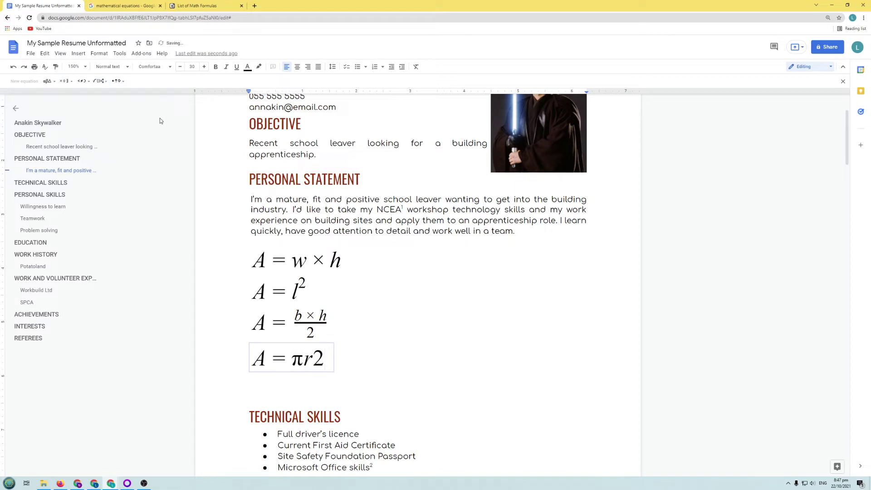
key("BackSpace")
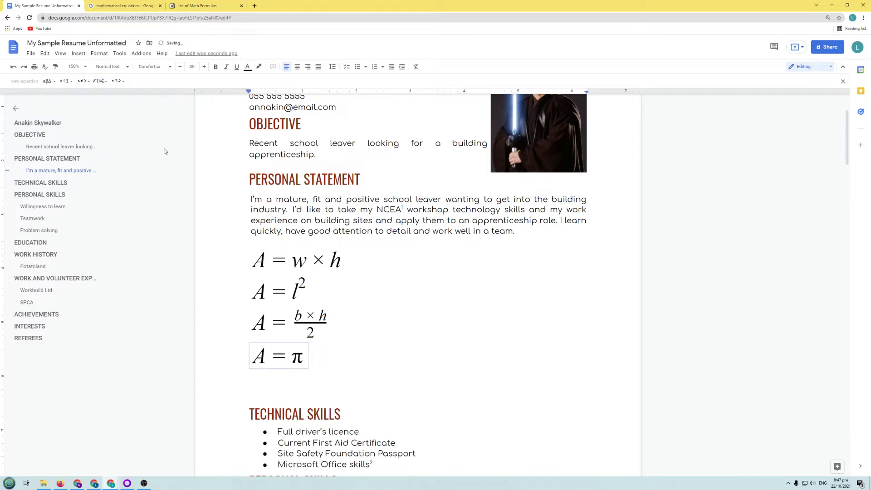
Complete the fourth equation with a superscript structure after π, holding base r and exponent 2
left_click(106, 81)
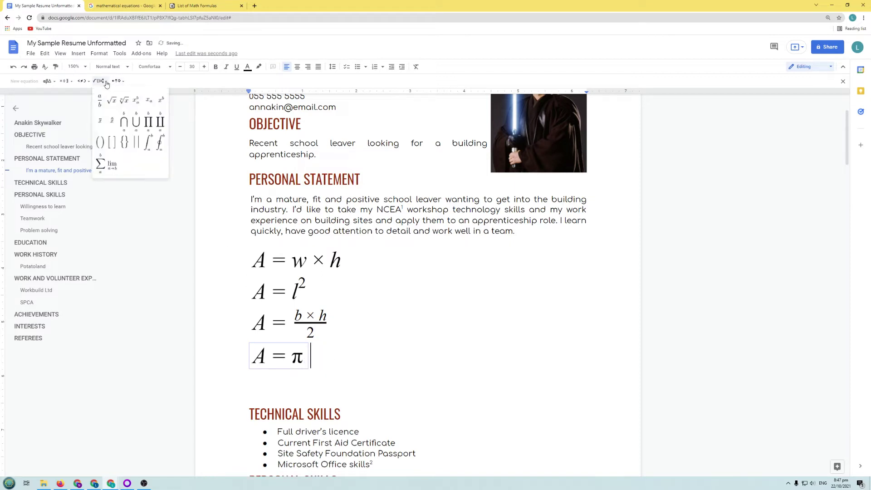
left_click(165, 104)
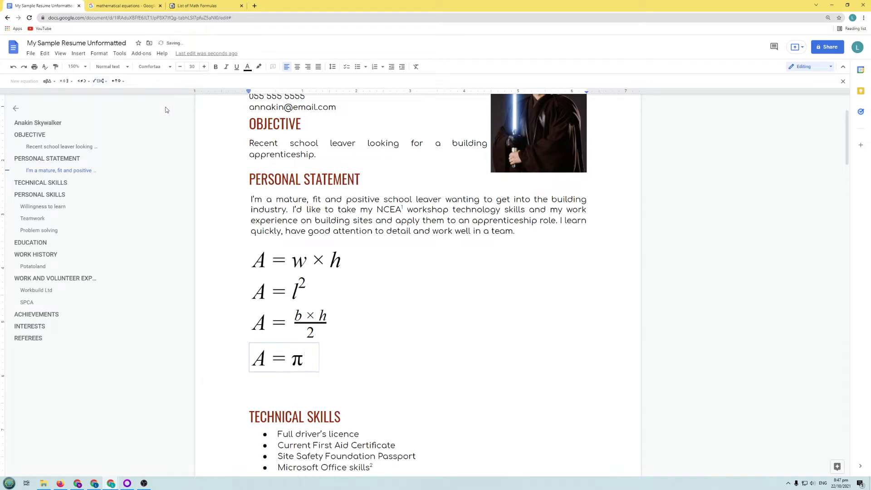
type("r^")
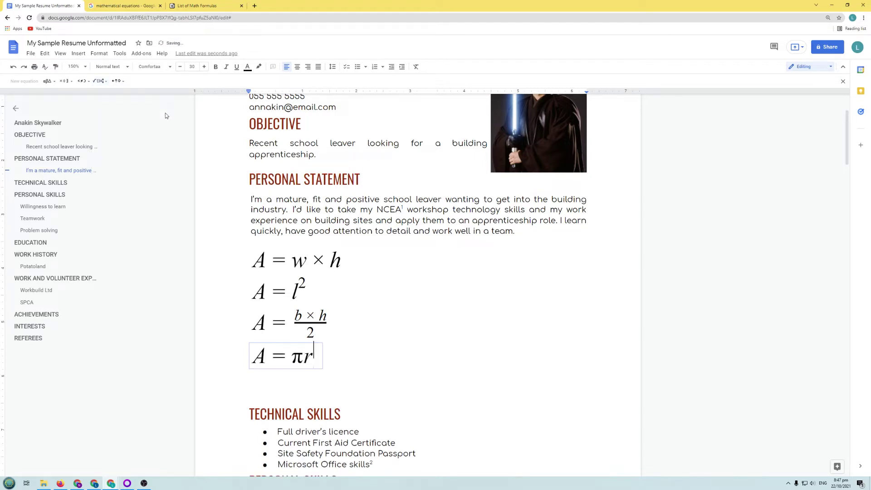
type("2")
left_click(371, 376)
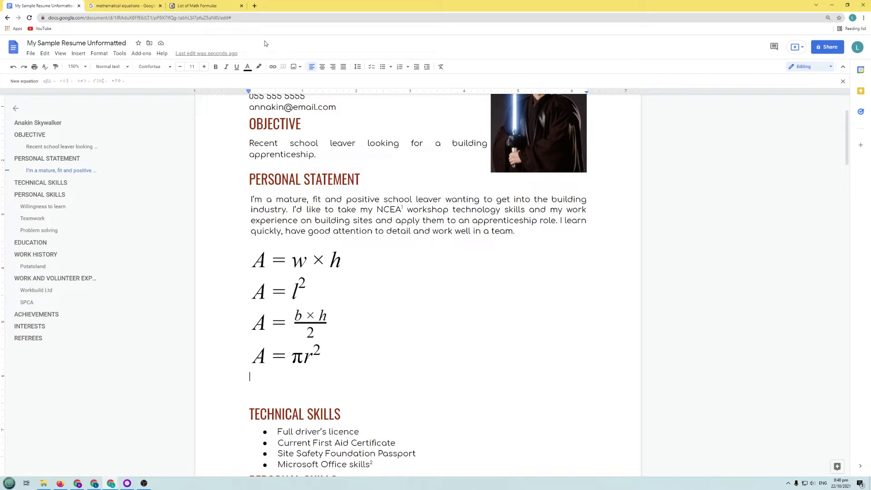
Consult the trapezoid's area formula on the List of Math Formulas page, and start a fifth equation on a new line with "A ="
left_click(215, 5)
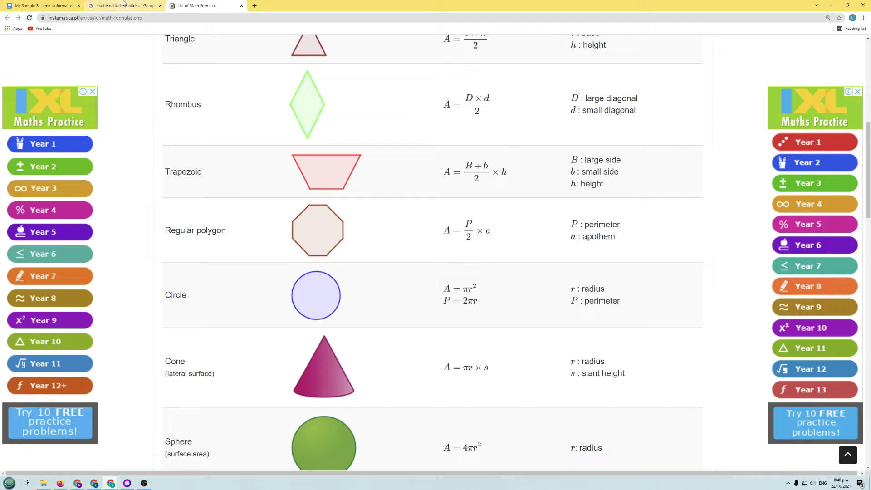
left_click(47, 7)
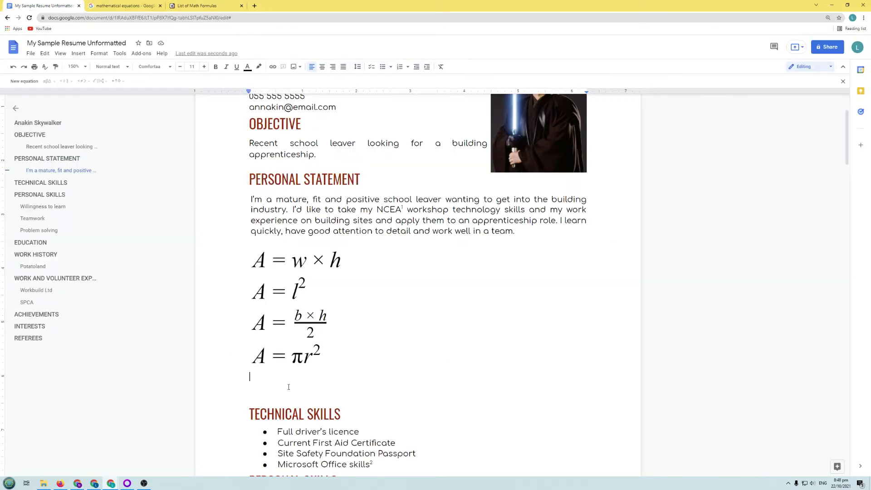
left_click(364, 355)
key("Return")
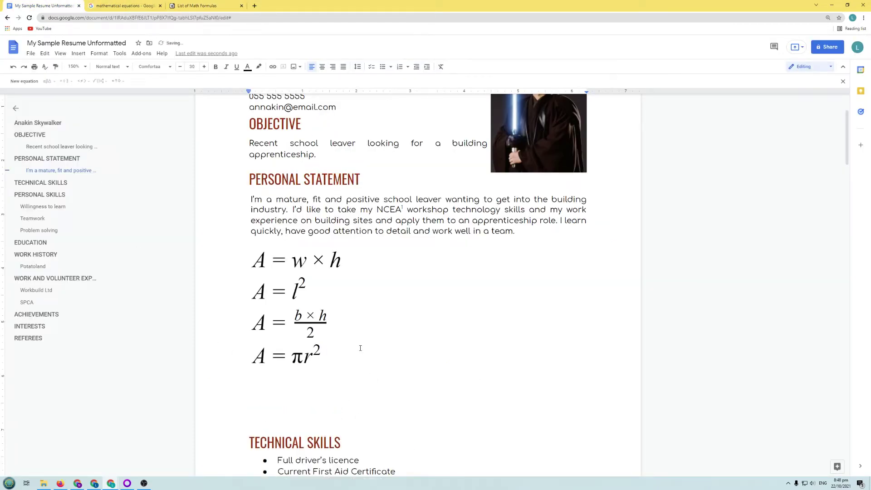
left_click(24, 81)
type("A =")
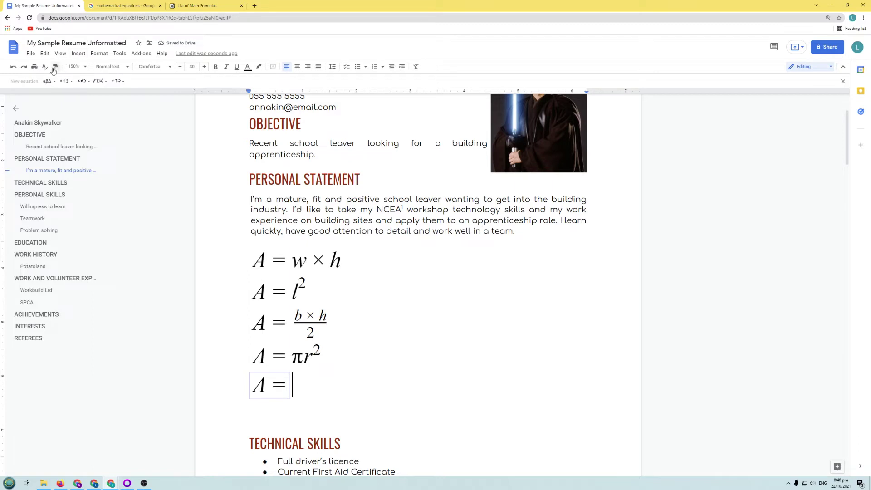
Add a fraction to the fifth equation with B in the numerator, and recheck the trapezoid's formula on the reference page
left_click(97, 82)
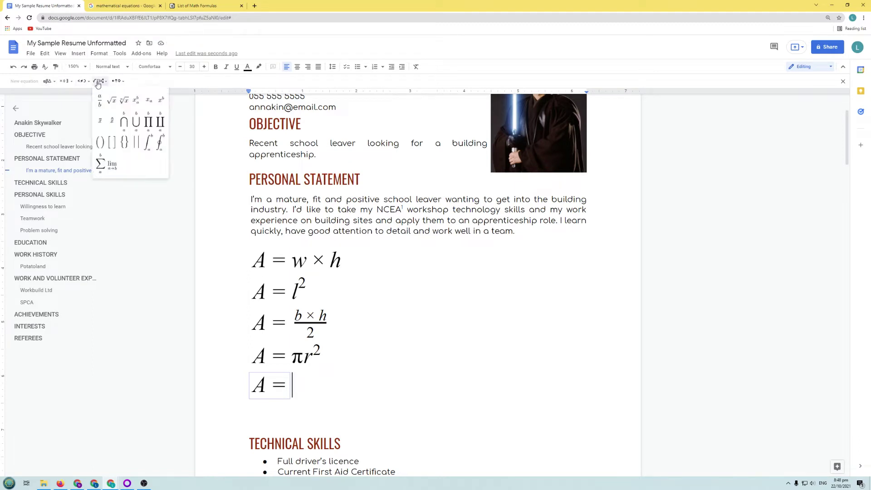
left_click(100, 105)
type("B")
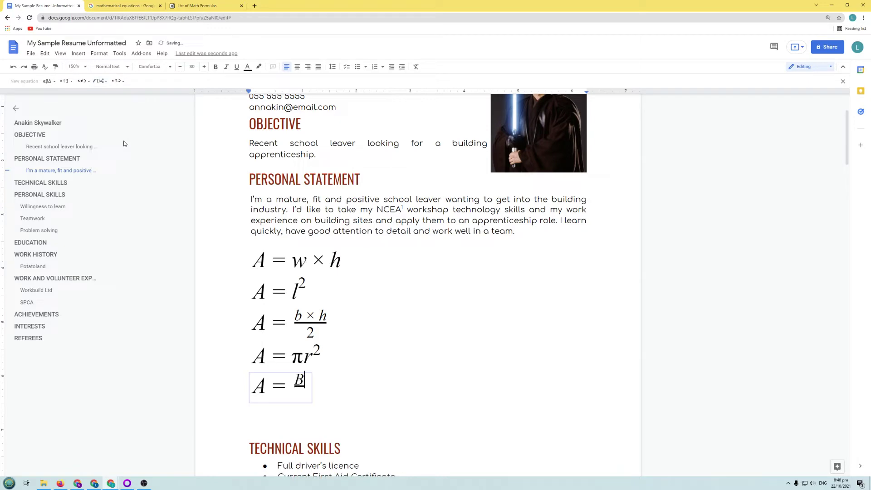
left_click(196, 6)
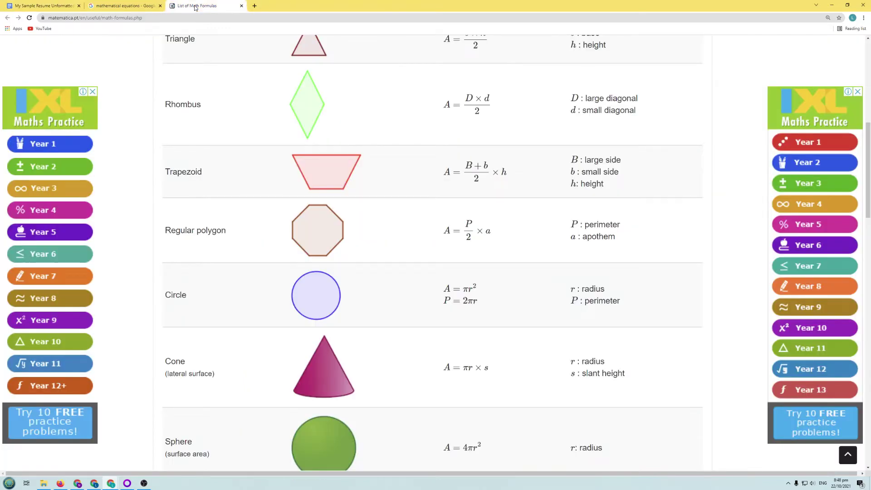
left_click(19, 7)
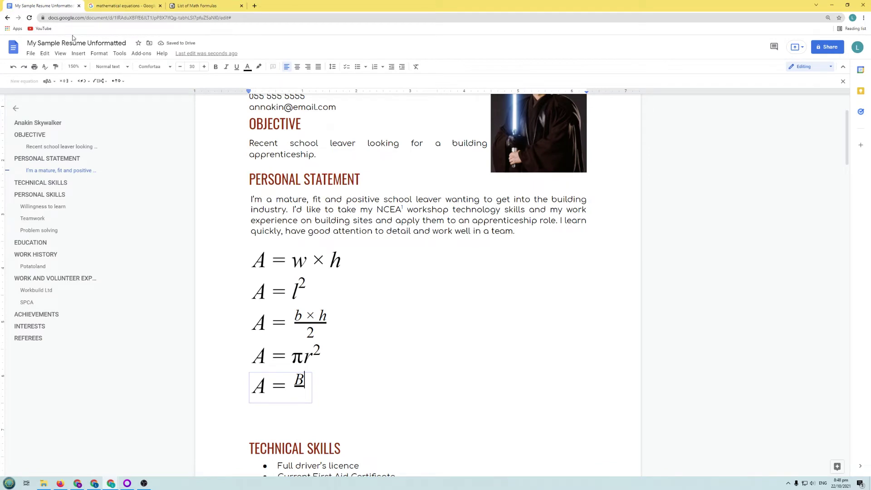
left_click(64, 80)
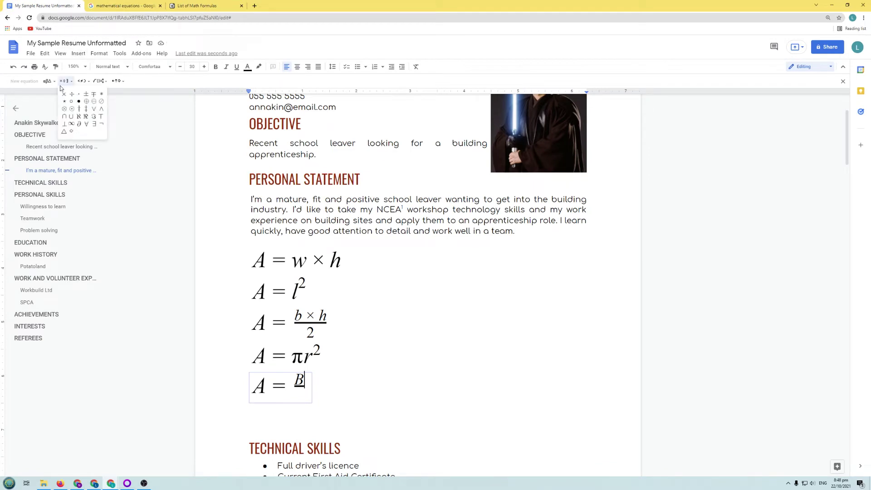
left_click(89, 99)
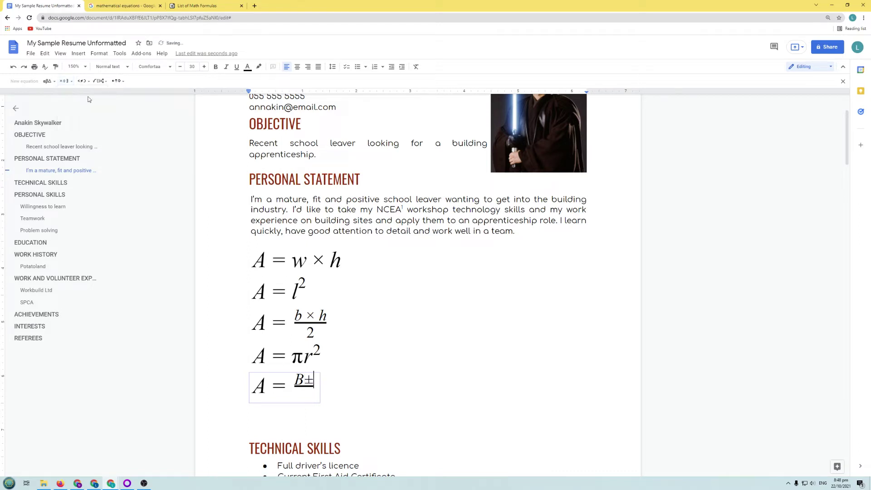
key("BackSpace")
Complete the fifth equation's fraction with +b after B in the numerator and 2 as denominator
type("+b")
key("Down")
type("2")
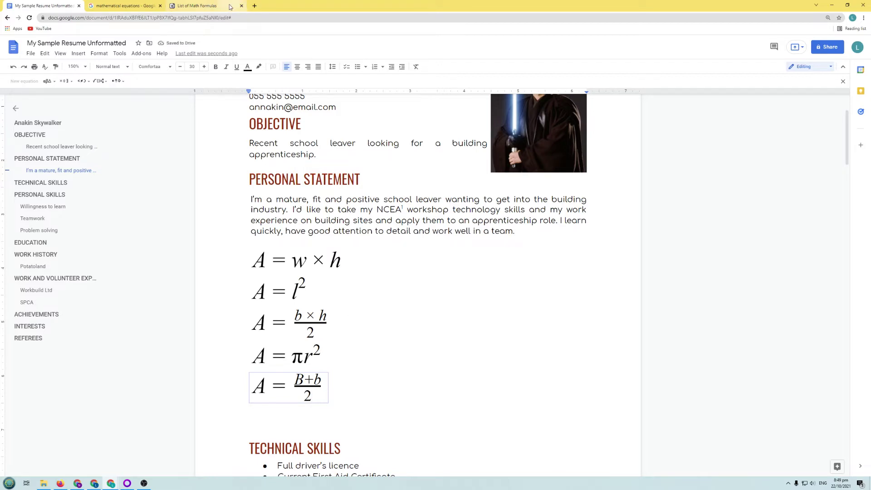
Recheck the trapezoid's formula and try to add a multiplication sign directly after the 2 in the fifth equation
left_click(211, 6)
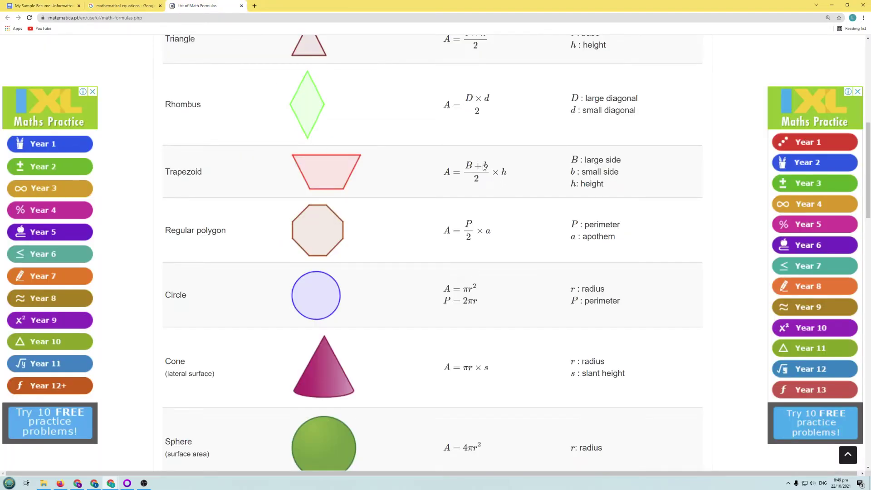
left_click(68, 6)
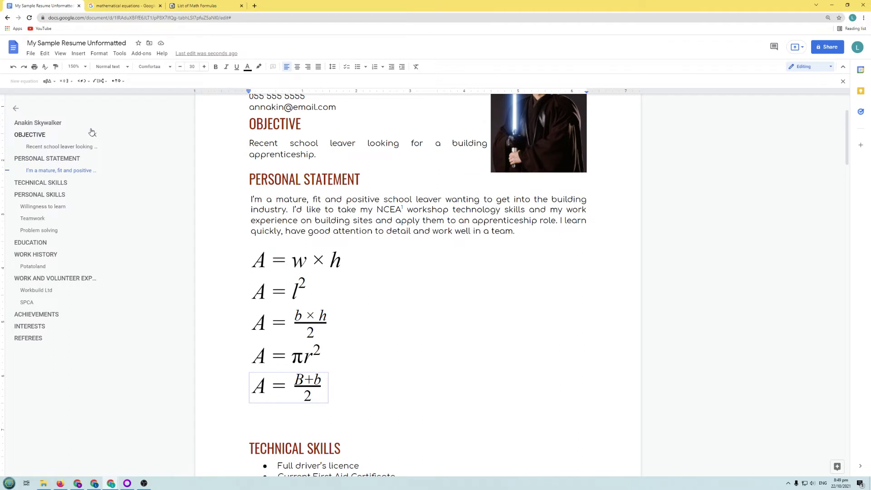
left_click(65, 82)
left_click(64, 94)
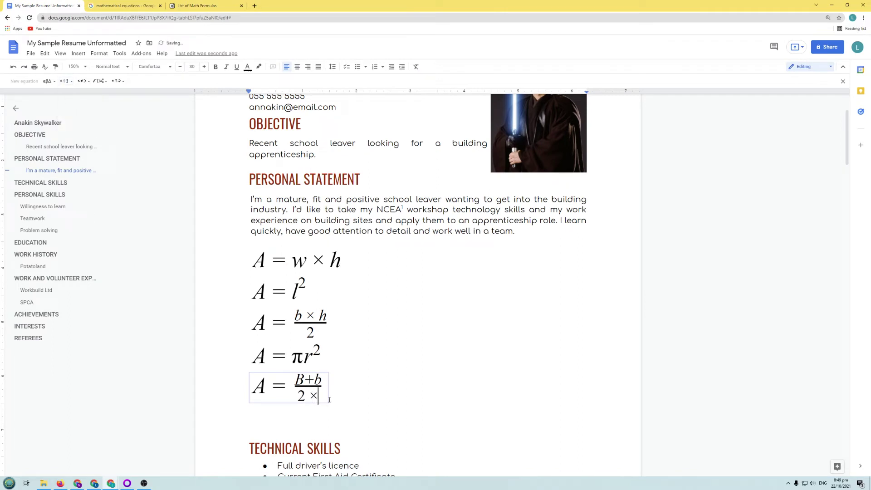
key("BackSpace")
Append "× h" after the fraction in the fifth equation and leave the equation
left_click(64, 81)
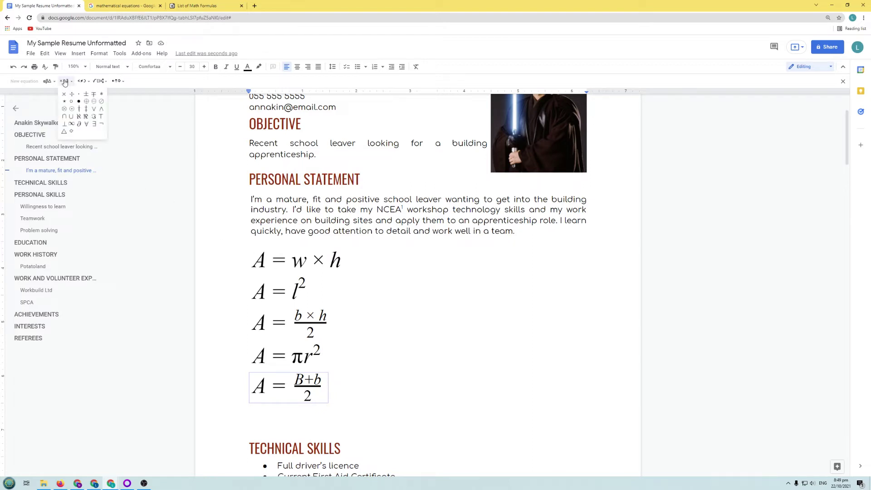
left_click(65, 94)
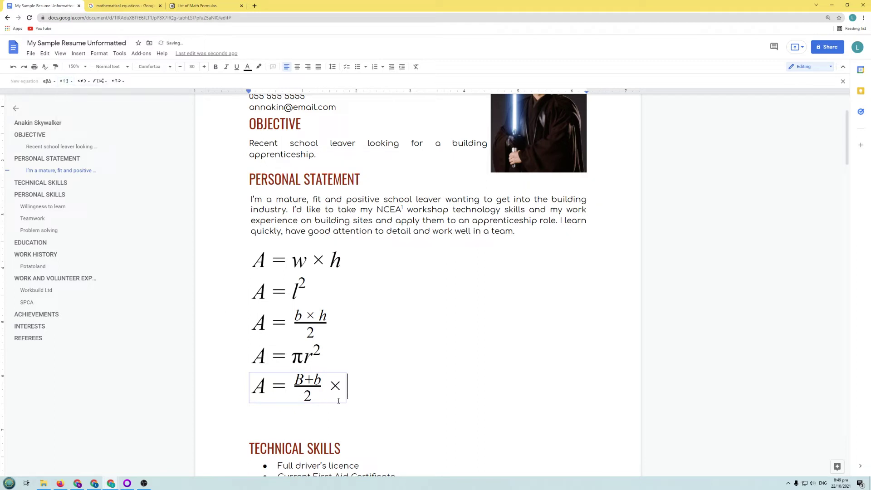
type("h")
left_click(407, 351)
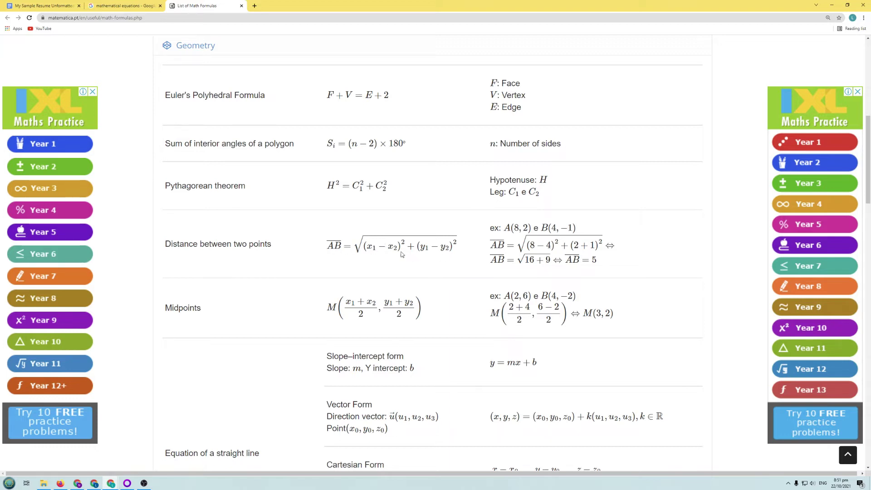
Return to the resume document and begin the sixth equation with AB under an overline, followed by an equals sign
left_click(32, 6)
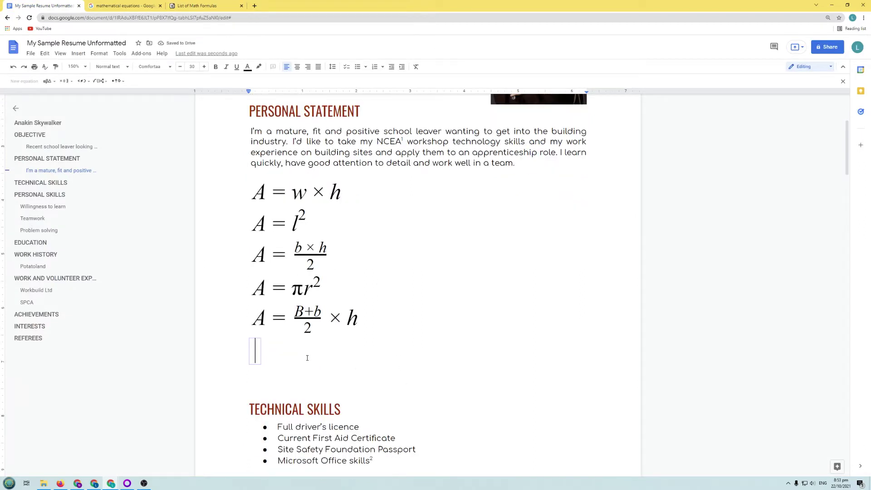
left_click(101, 82)
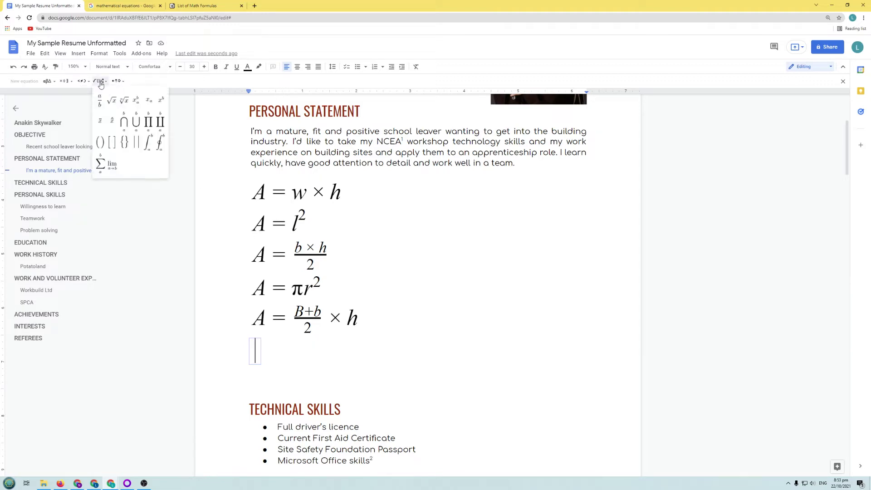
left_click(103, 124)
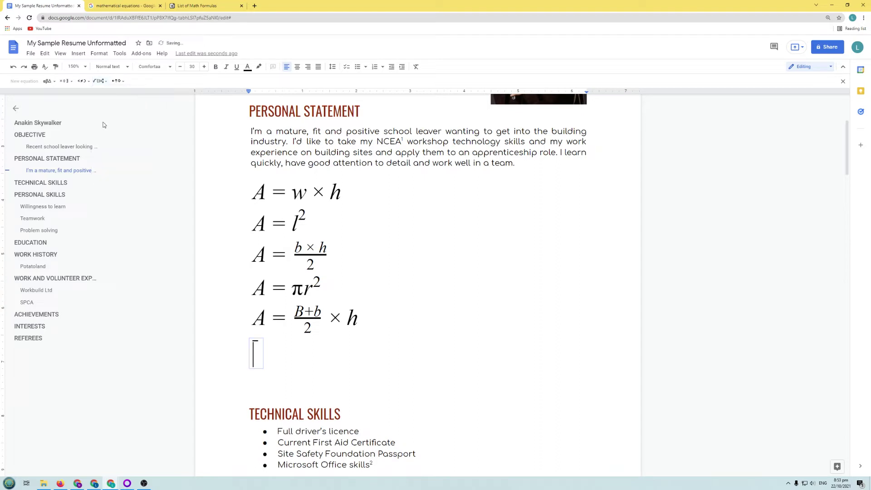
type("AB")
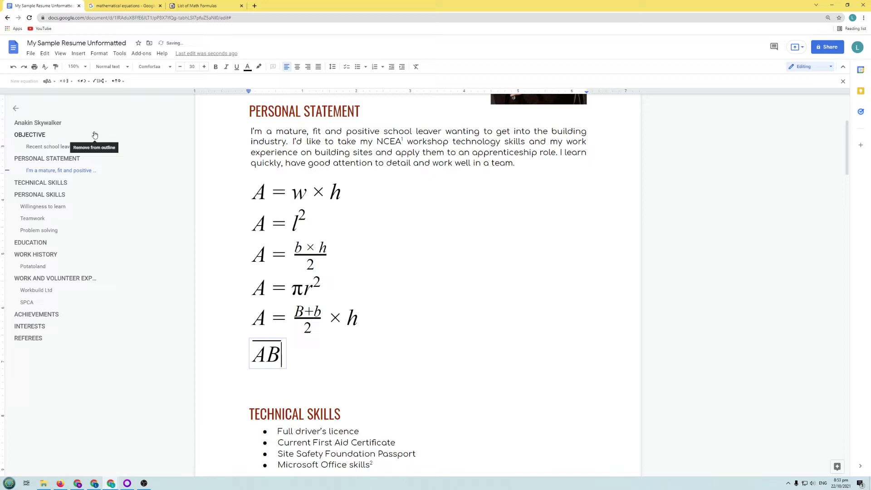
type(" =")
key("BackSpace")
key("BackSpace")
key("BackSpace")
type("=")
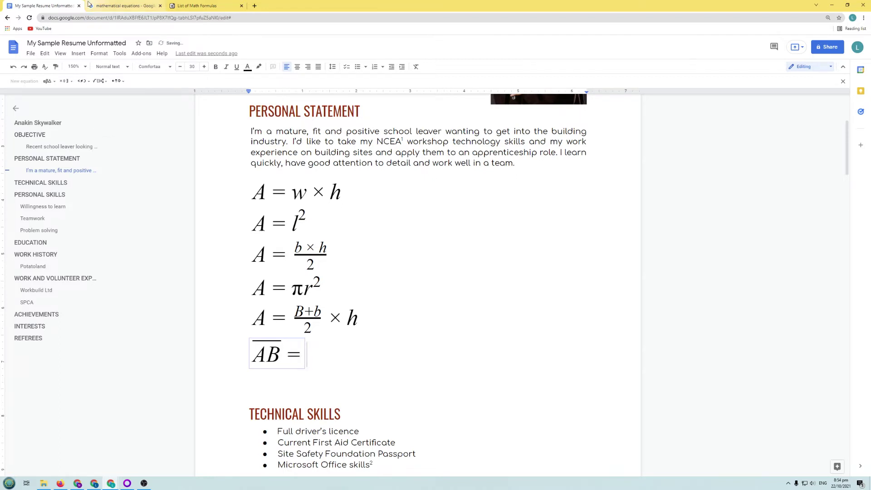
Recheck the distance-between-two-points formula on the reference page and add a square root after the equals sign in the sixth equation
left_click(197, 6)
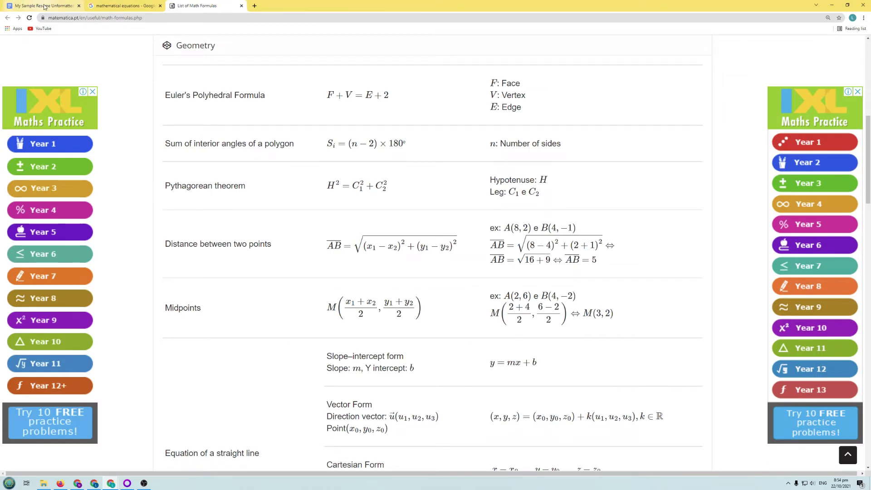
left_click(18, 6)
left_click(99, 84)
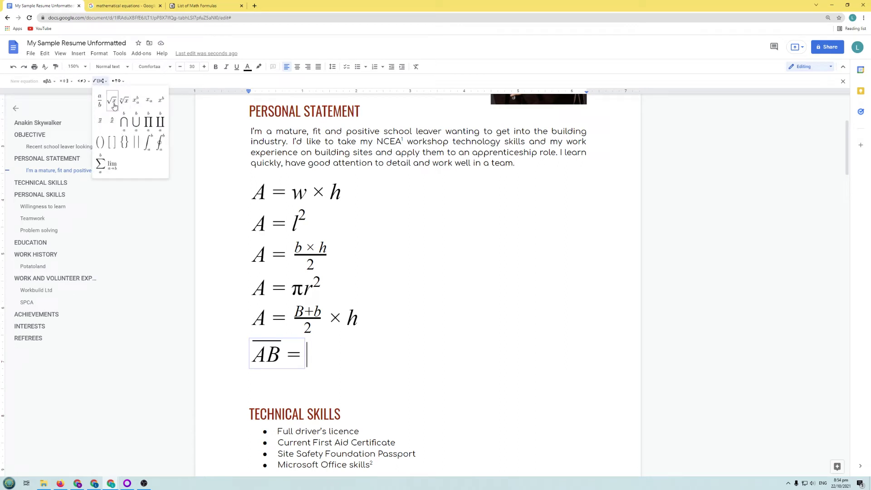
left_click(113, 101)
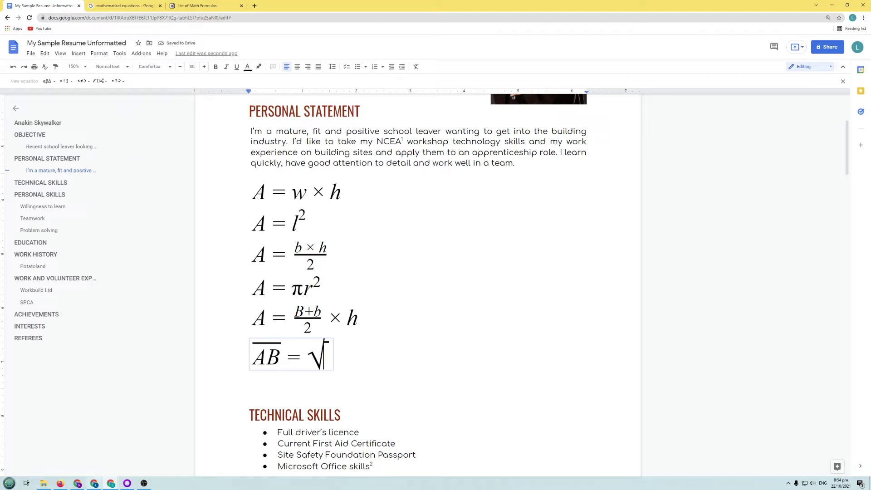
Recheck the distance formula and insert a superscript structure inside the square root, with an opening parenthesis in its base
left_click(216, 6)
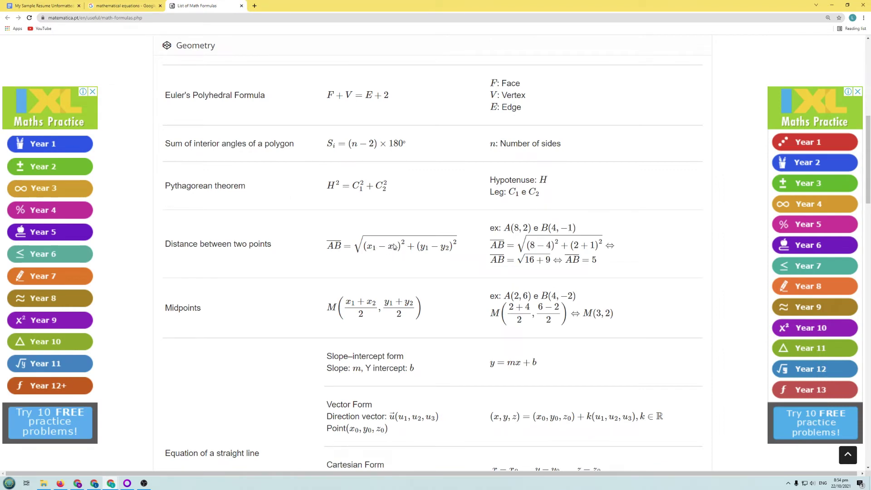
left_click(31, 6)
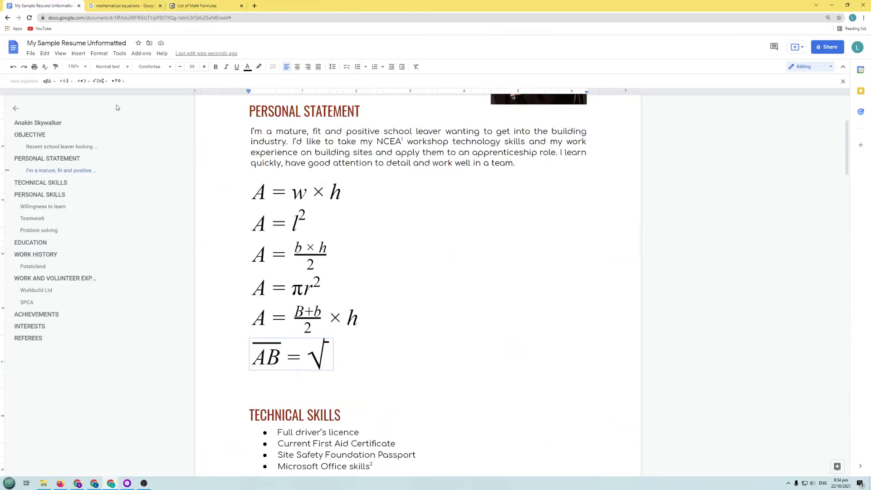
left_click(99, 82)
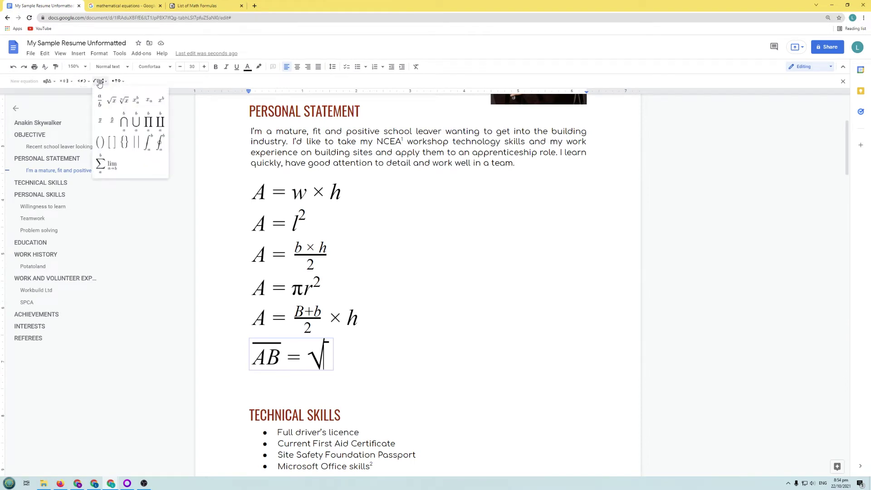
left_click(160, 101)
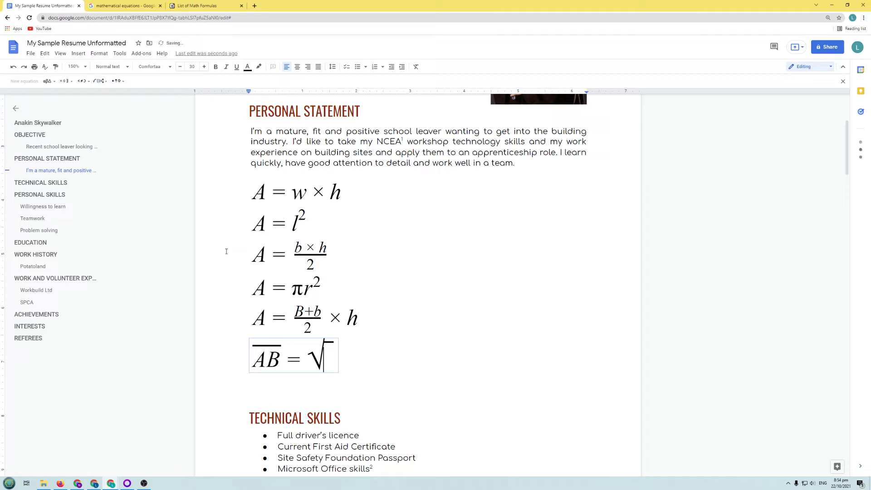
type("(")
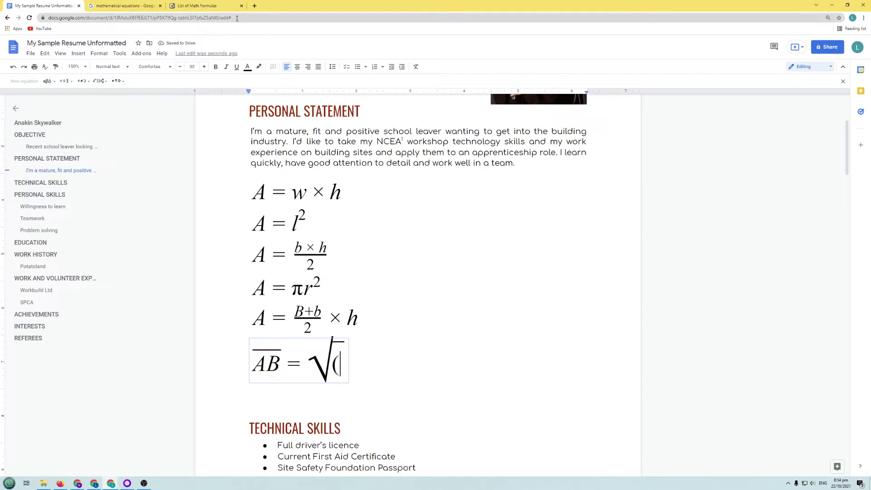
Recheck the distance formula and add x with subscript 1 after the opening parenthesis inside the square root
left_click(197, 6)
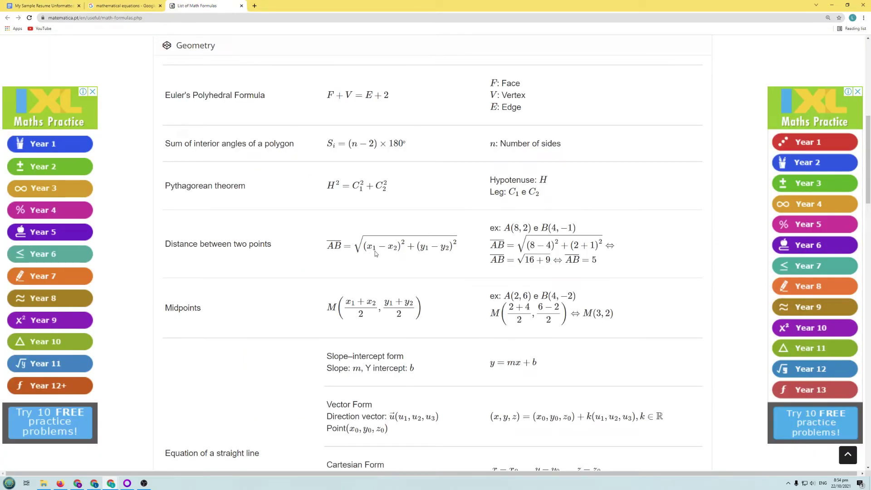
left_click(45, 7)
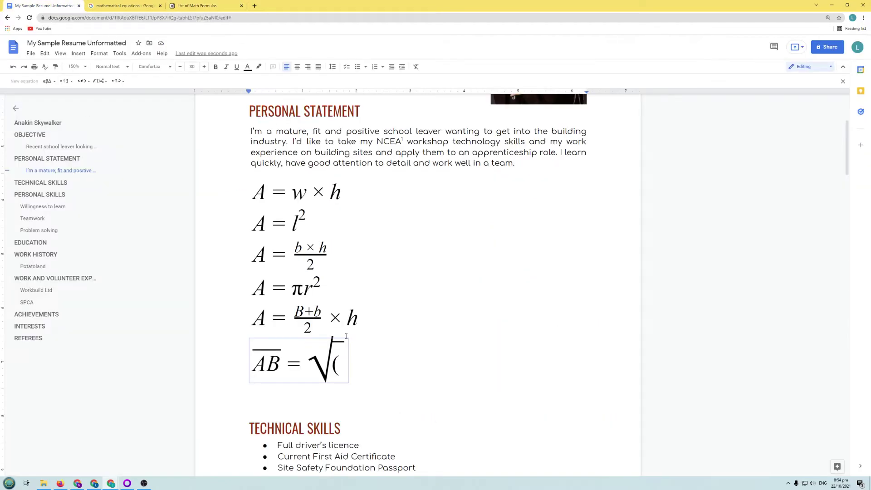
left_click(99, 82)
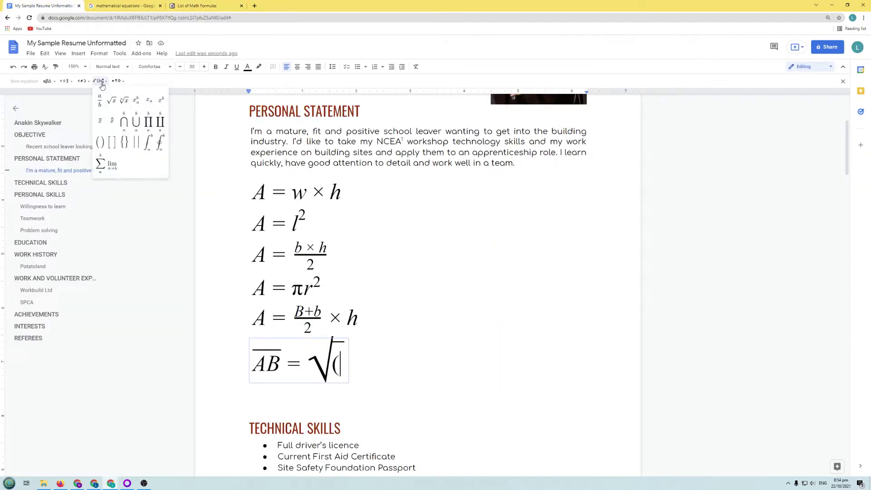
left_click(152, 106)
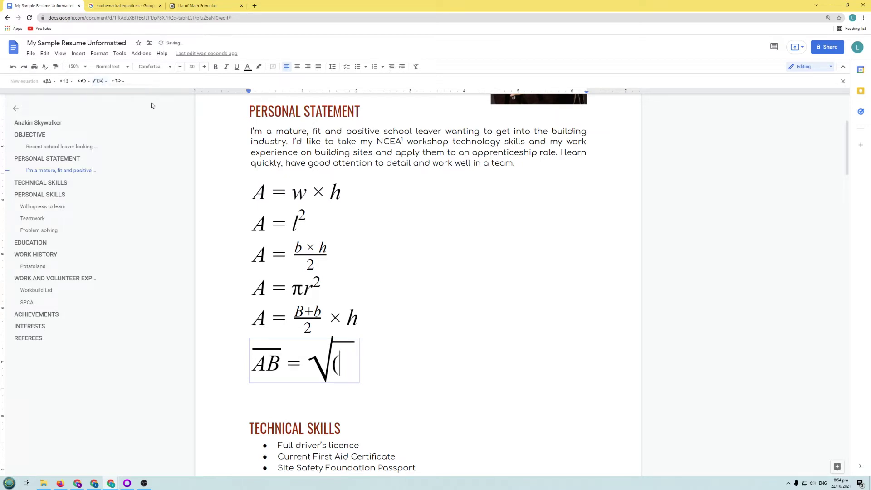
type("x")
key("Right")
type("1")
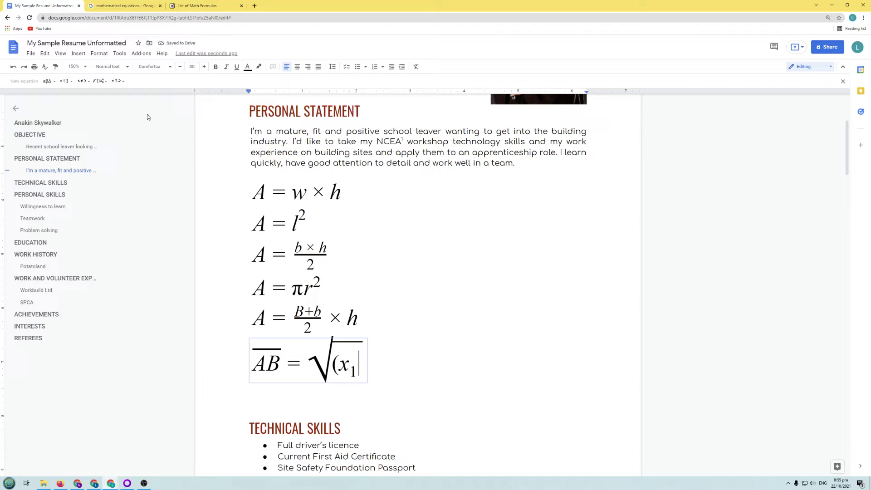
Complete the first bracket under the root with a minus sign, x with subscript 2, a closing parenthesis and exponent 2
type("-")
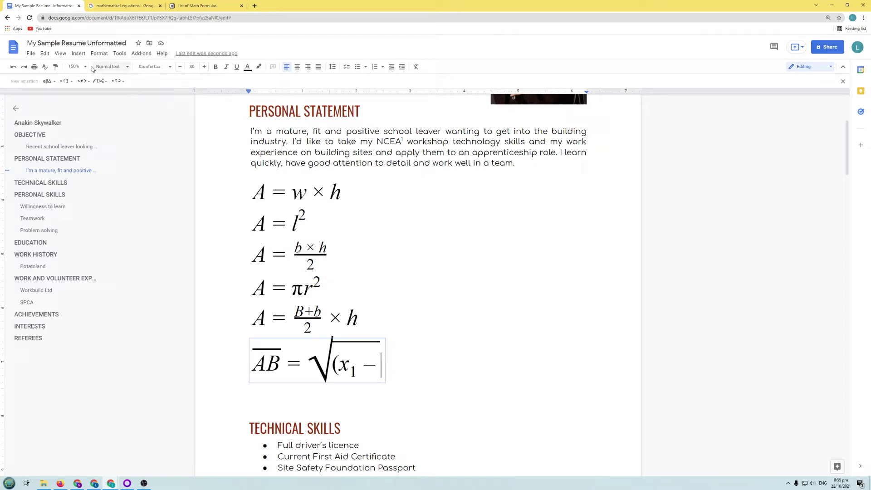
mouse_move(126, 88)
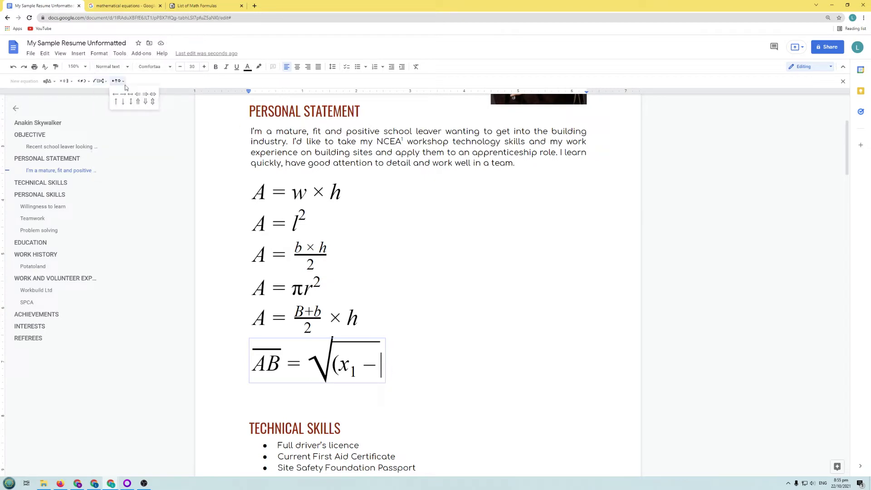
mouse_move(100, 81)
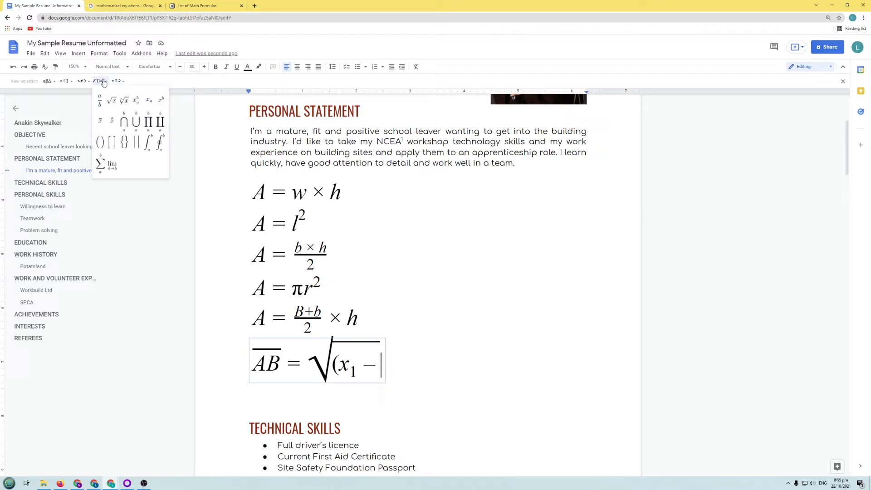
left_click(150, 103)
type("x")
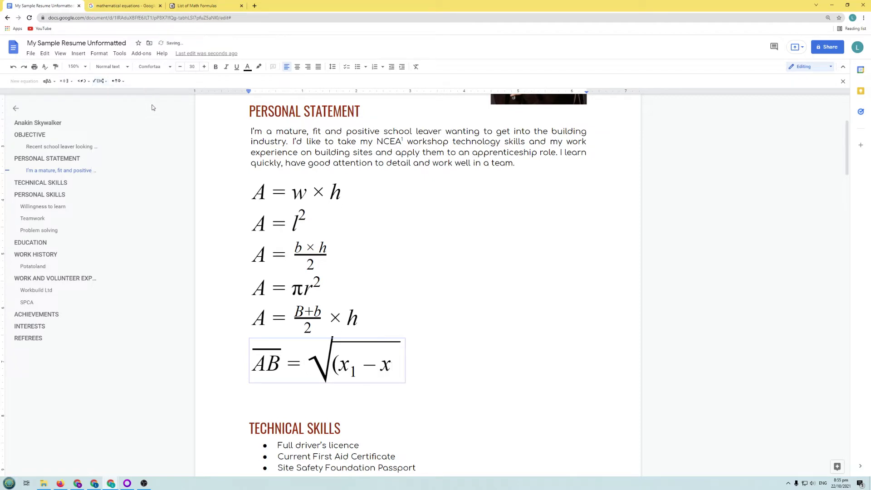
type("_2")
type(")")
type("^")
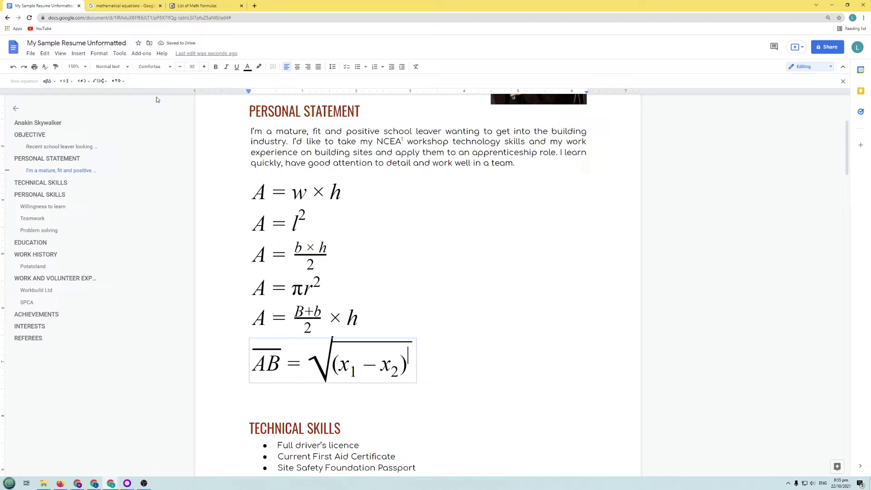
type("2")
Recheck the distance formula, then add a plus sign and a second superscript structure with an opening parenthesis in its base under the root
left_click(198, 6)
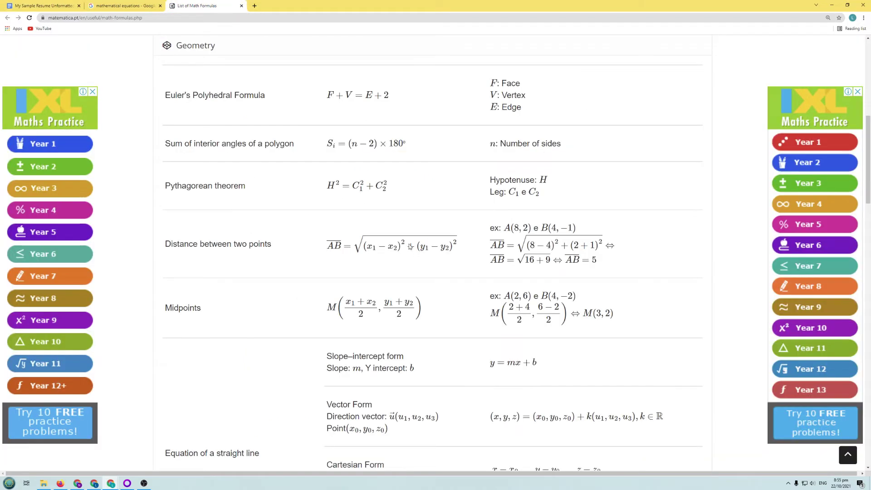
left_click(67, 4)
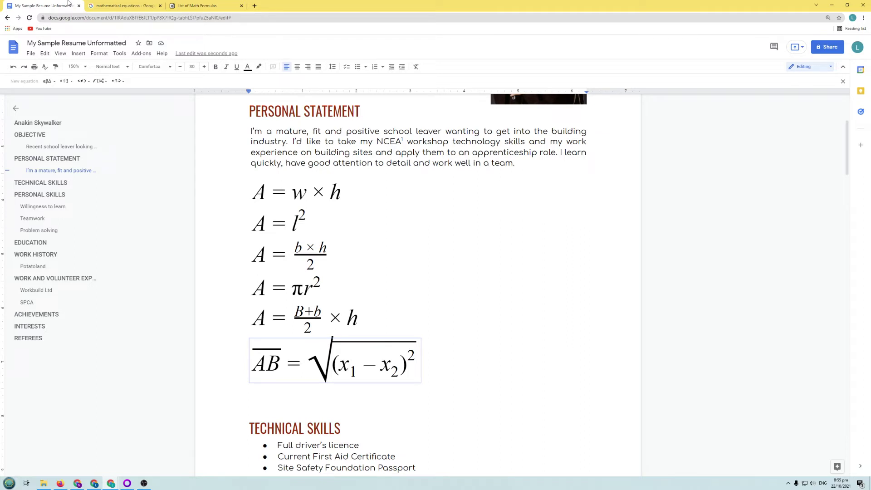
type("+")
left_click(103, 82)
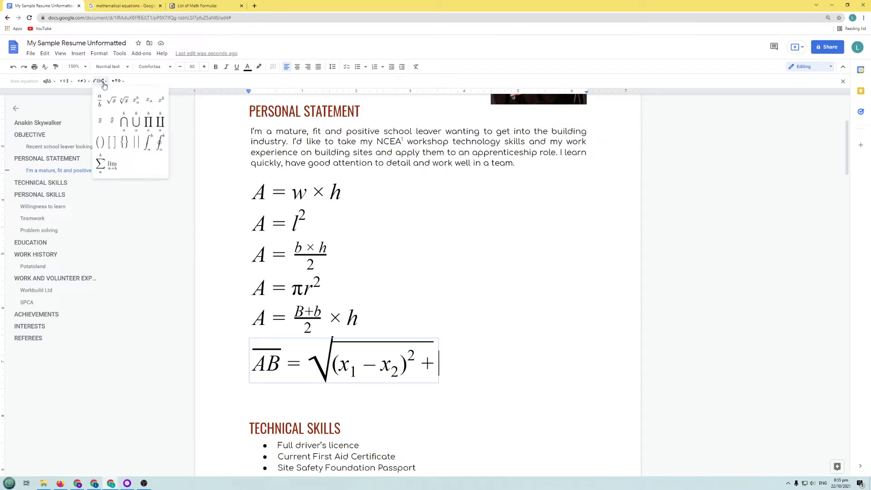
left_click(162, 103)
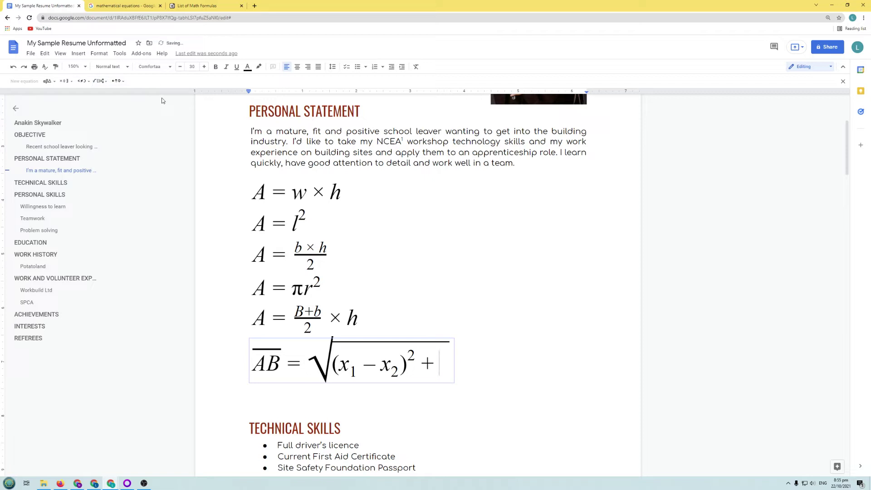
type("(")
Add y with subscript 1 after the second opening parenthesis under the square root
left_click(102, 81)
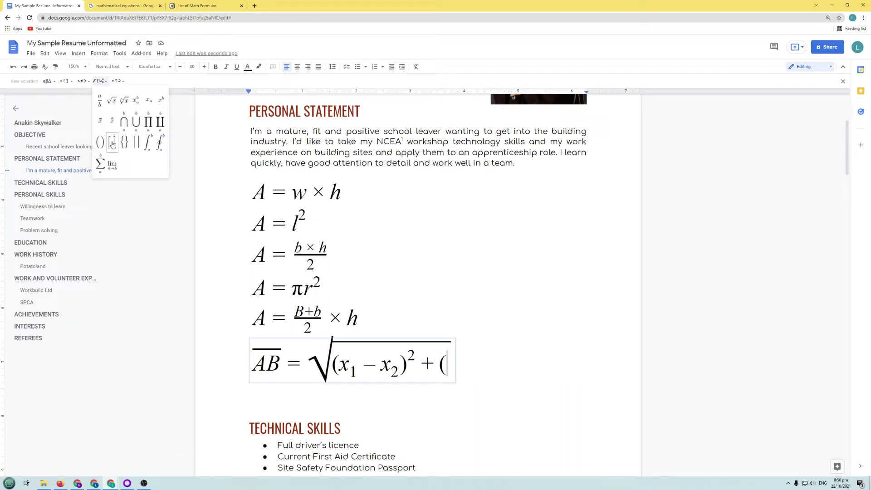
left_click(148, 103)
type("y")
type("_1")
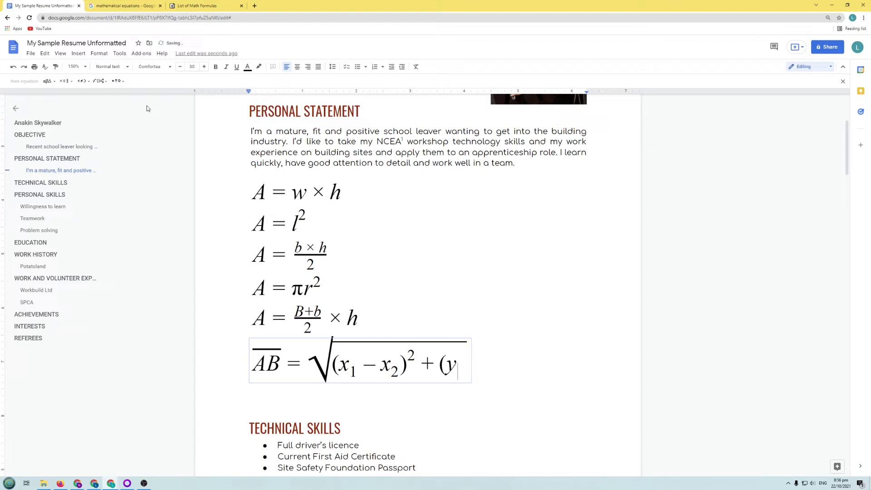
key("Right")
Complete the second bracket with a minus sign, y with subscript 2, a closing parenthesis and exponent 2, and leave the equation
type("-")
left_click(98, 82)
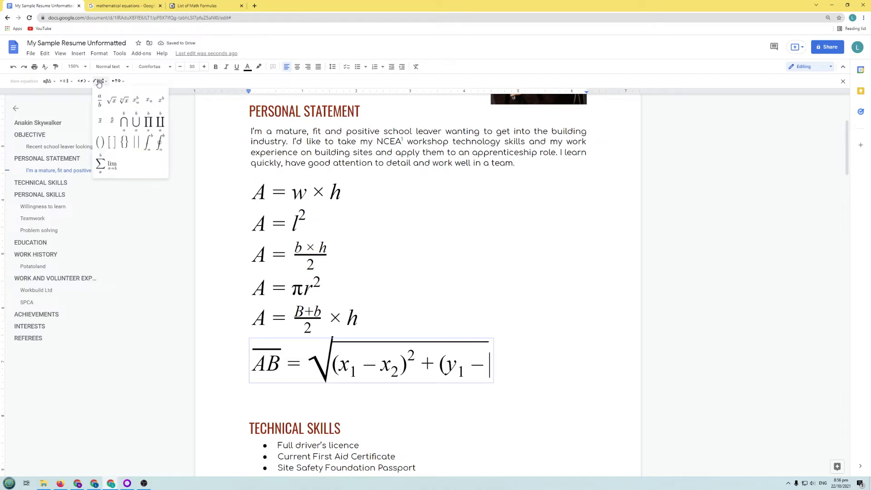
left_click(149, 105)
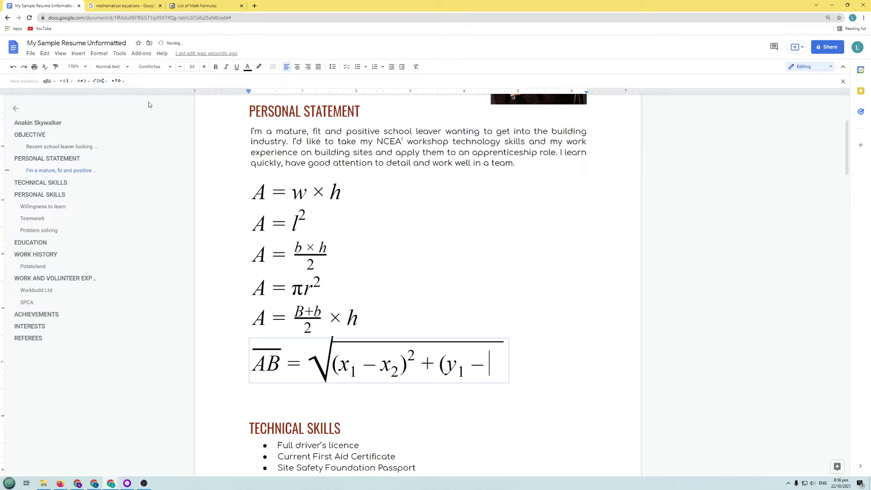
type("y2")
key("Right")
type(")")
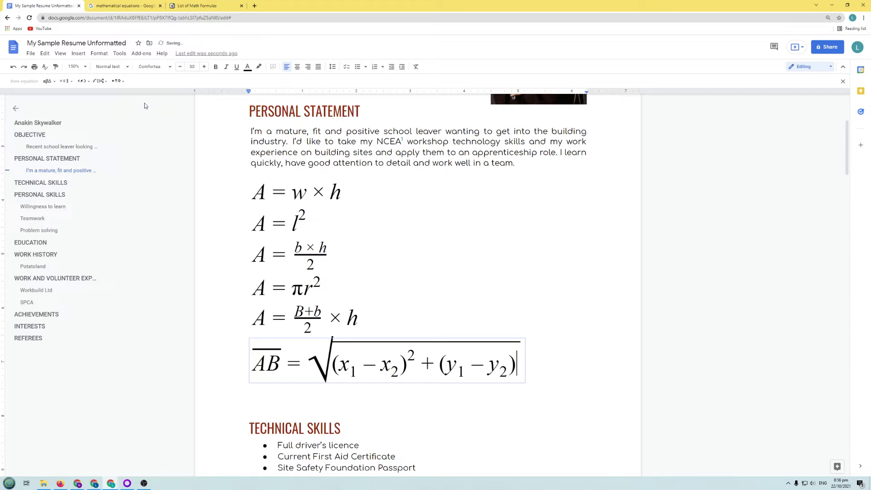
type("^2")
left_click(427, 233)
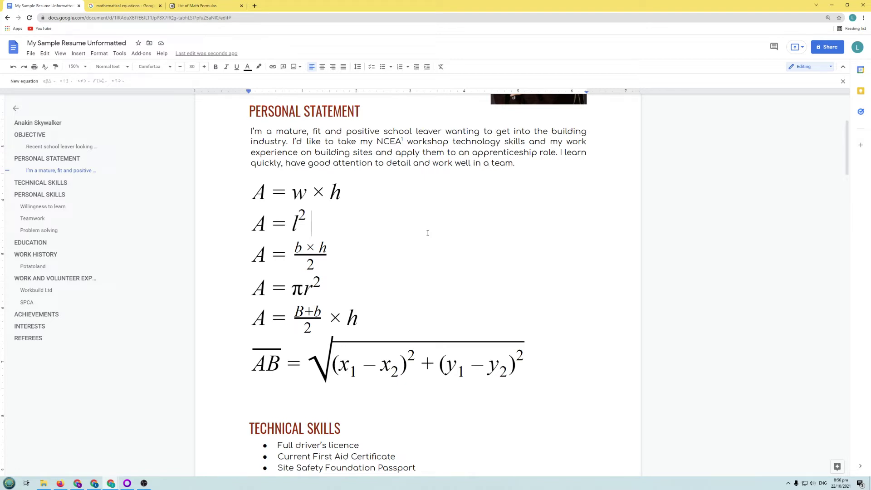
left_click(317, 278)
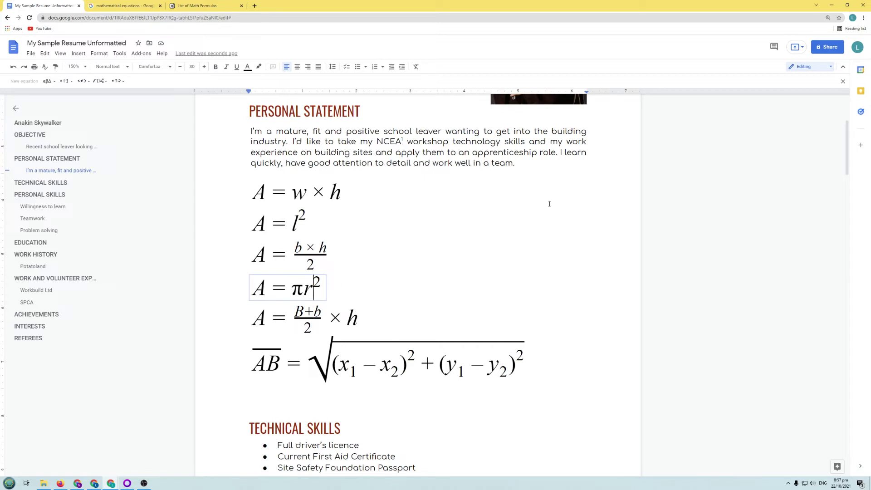
left_click(548, 159)
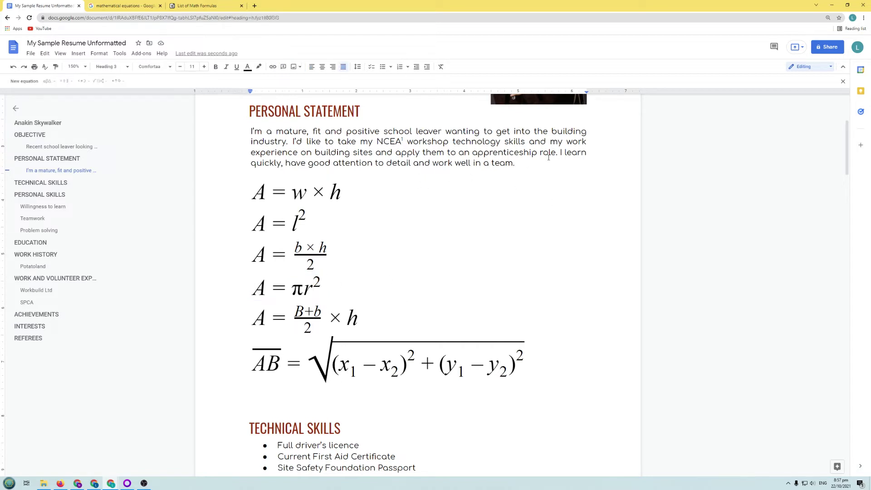
Add blank lines below the personal statement paragraph and insert a table with 2 columns and 3 rows there
key("Return")
key("Return")
key("Up")
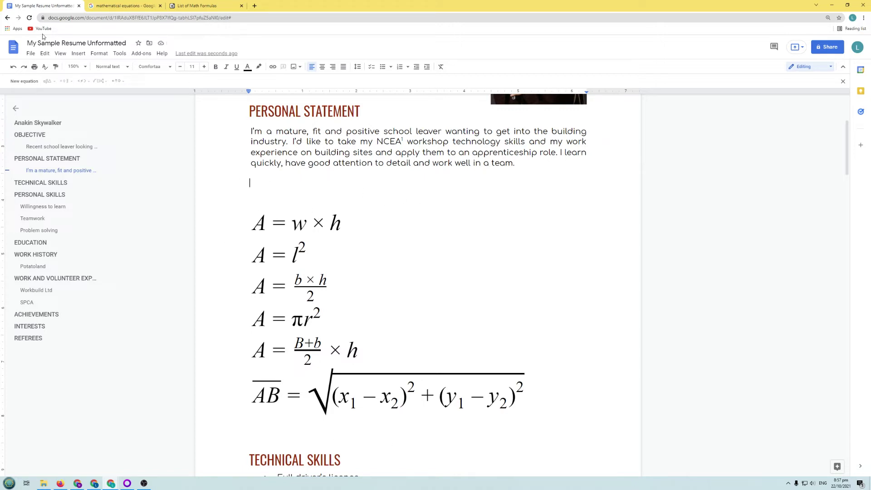
left_click(78, 54)
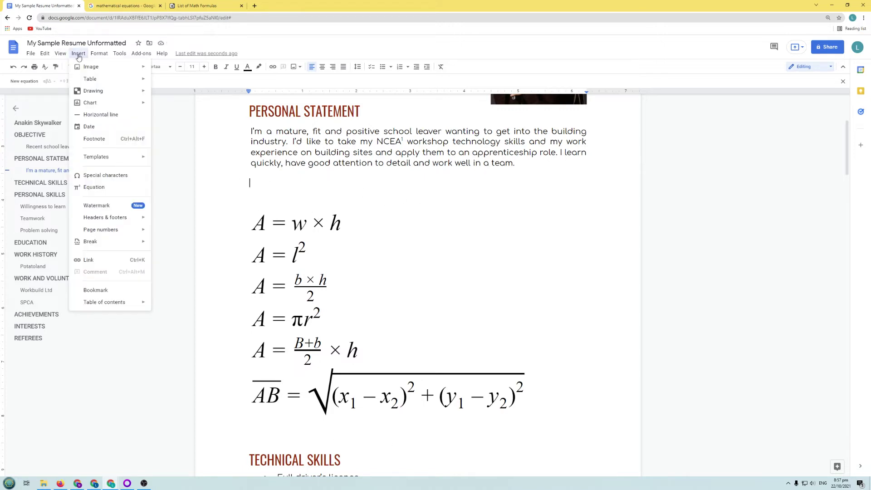
mouse_move(91, 79)
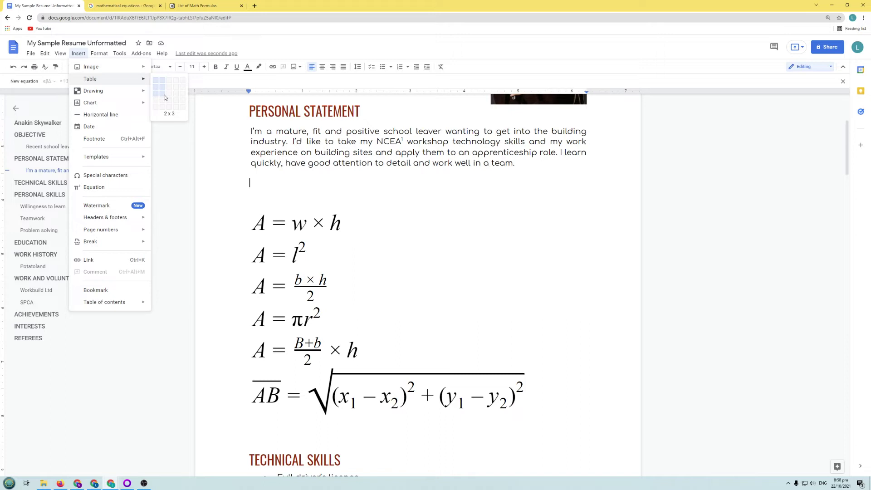
left_click(164, 94)
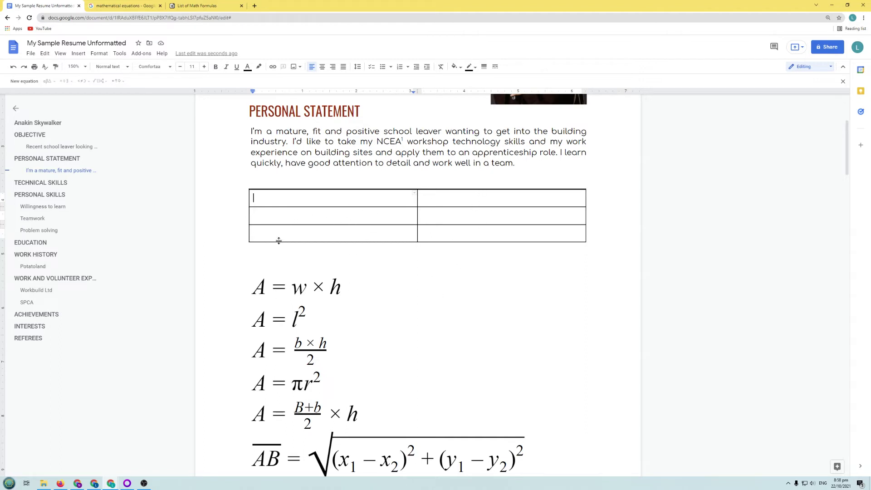
Label the table's first row "Area of Rectangle" and move the A = w × h equation into the cell beside it
type("Area of Rectangle")
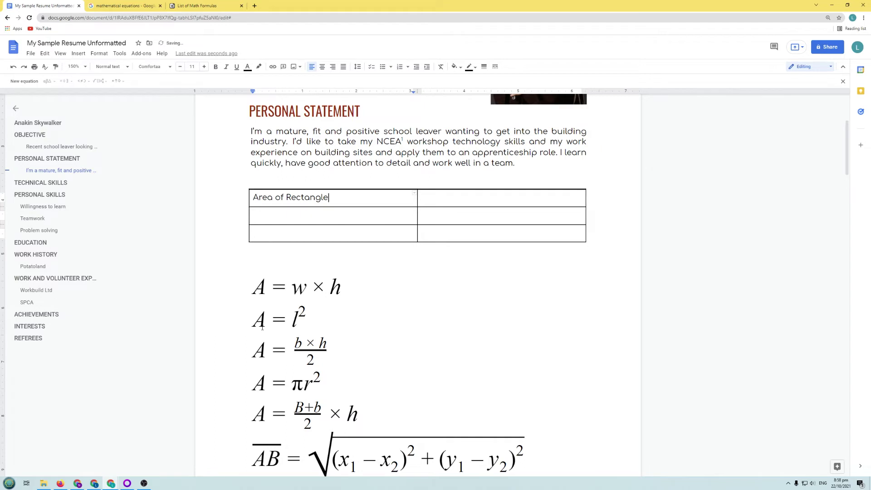
left_click_drag(253, 289, 349, 291)
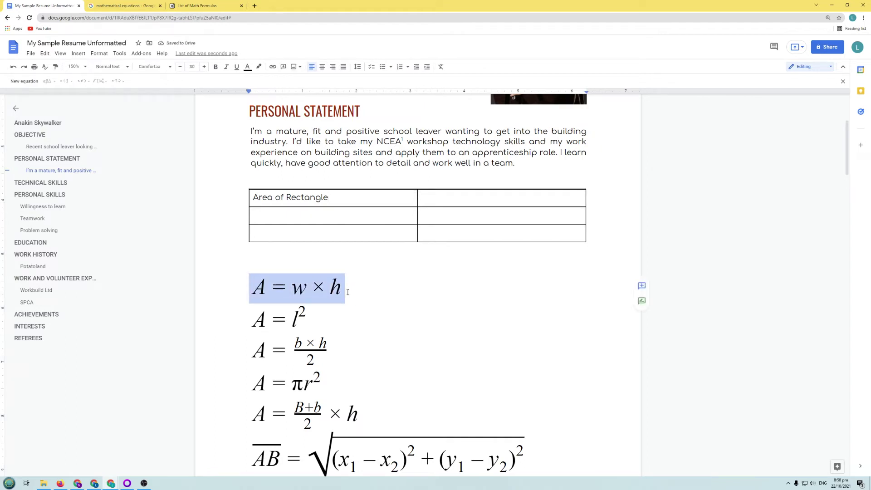
right_click(304, 285)
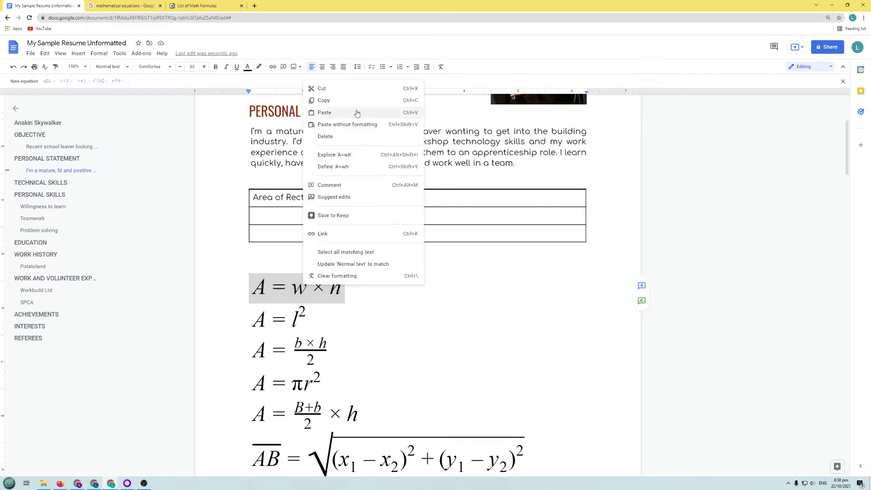
left_click(344, 92)
left_click(450, 200)
right_click(447, 194)
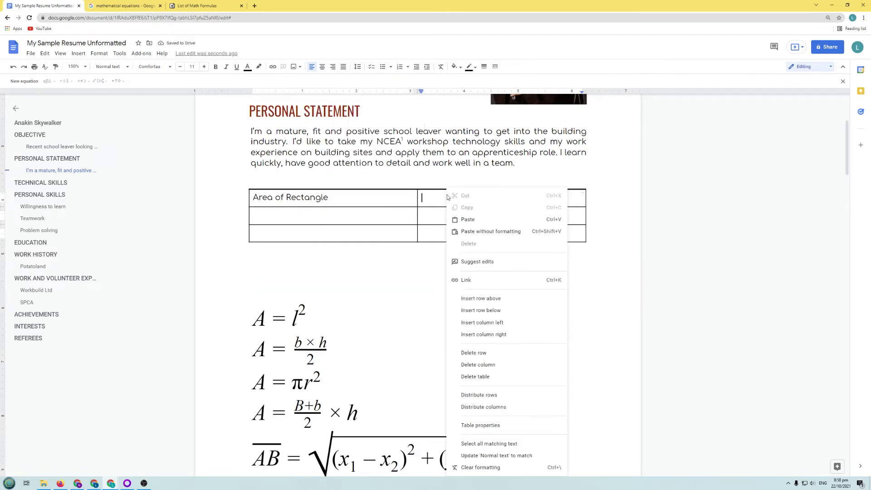
left_click(470, 218)
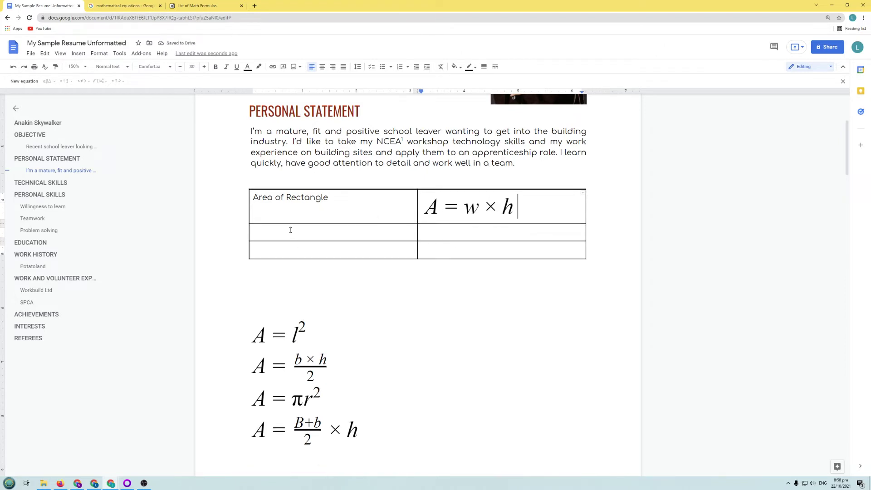
Label the second row "Area of Square" and move the A = l² equation into the cell beside it
left_click(326, 232)
type("Area of Square")
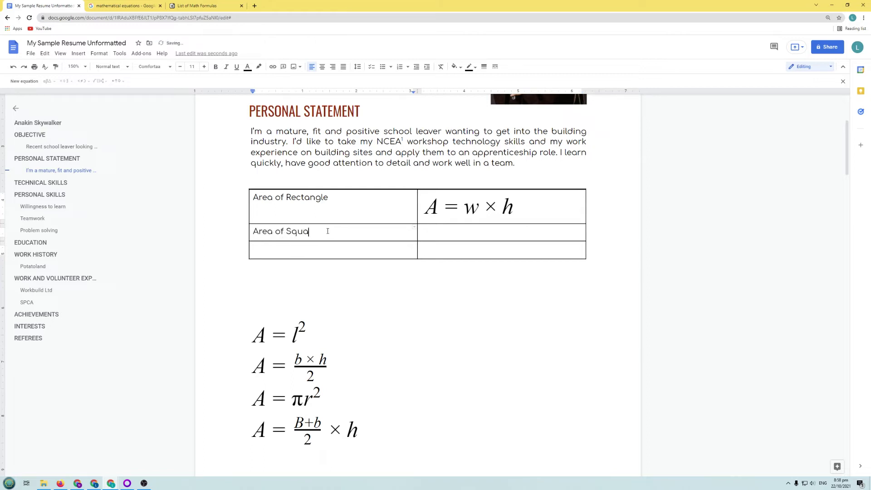
left_click_drag(255, 336, 304, 335)
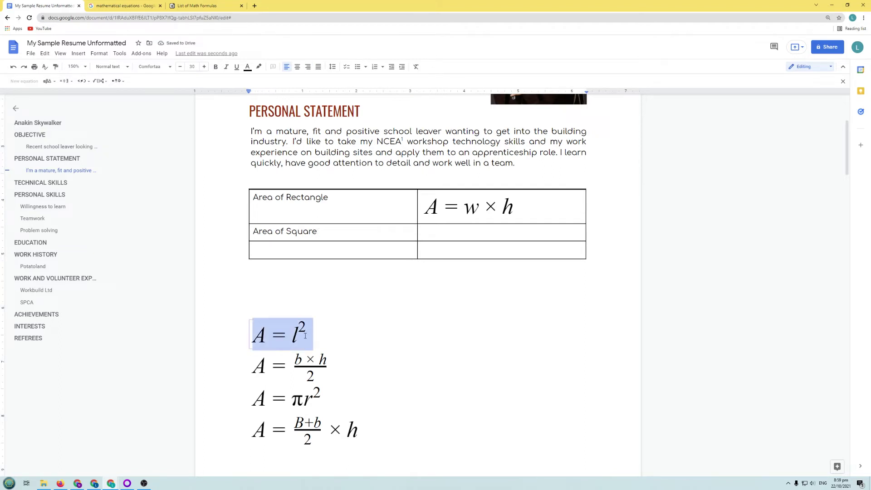
key("ctrl+x")
left_click(499, 234)
key("ctrl+v")
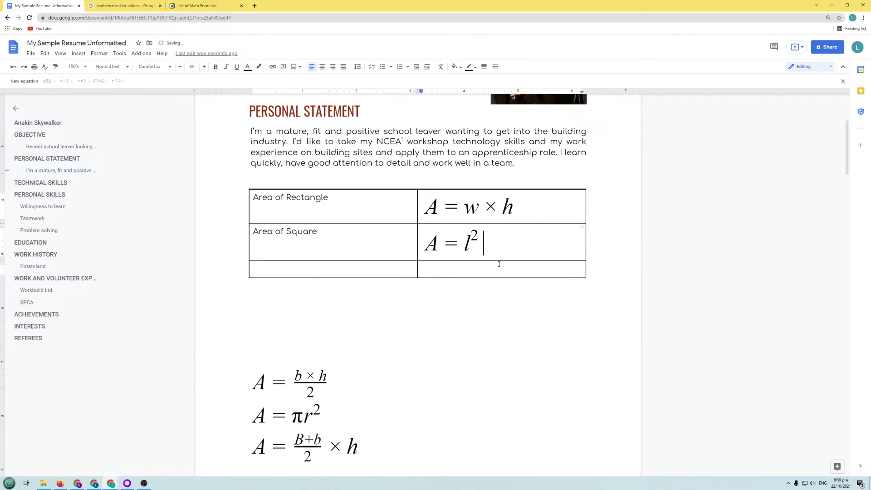
Label the third row "Area of Triangle" and move the b × h over 2 equation into the cell beside it
left_click(280, 270)
type("Area of Triangle")
left_click_drag(256, 383, 323, 383)
key("ctrl+x")
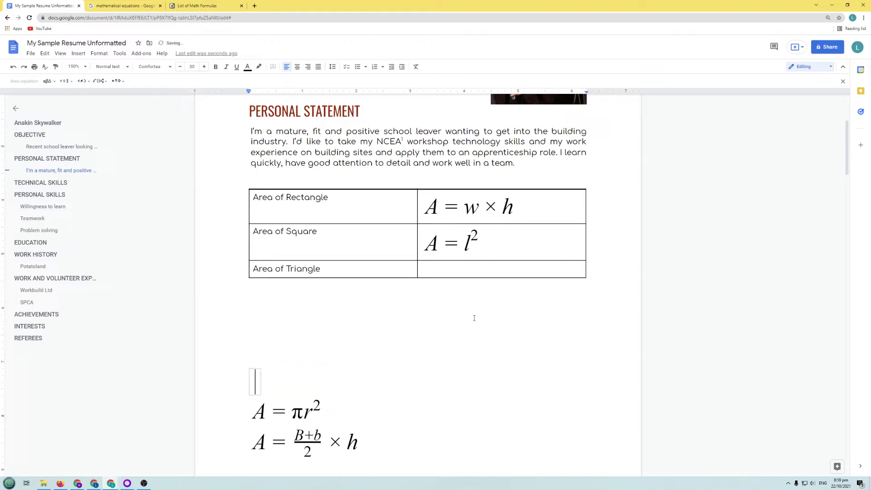
left_click(508, 270)
key("ctrl+v")
left_click(286, 336)
scroll(397, 320, "down", 2)
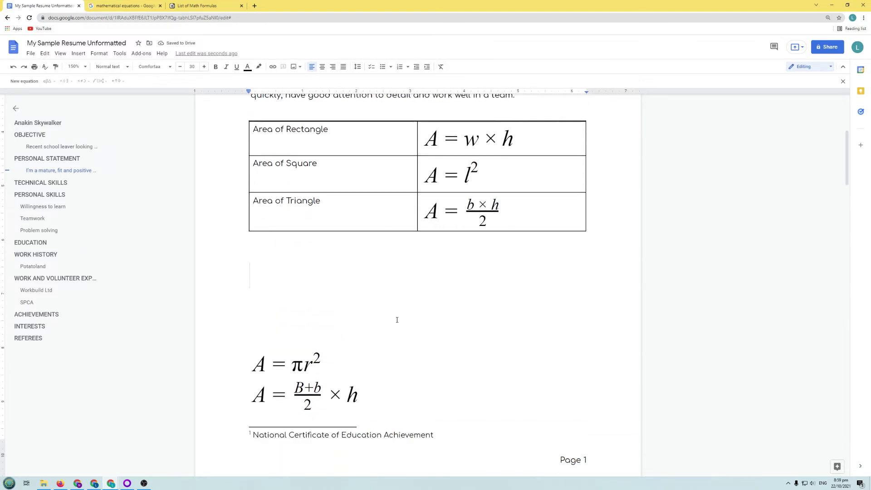
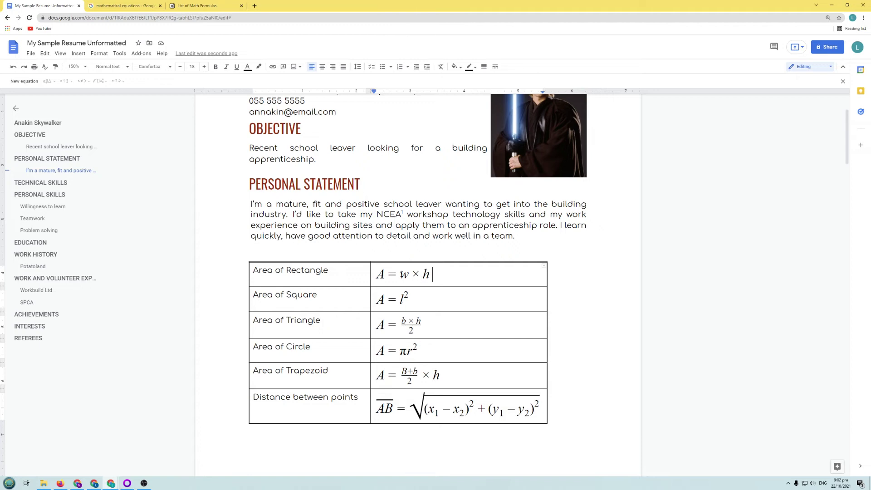
Insert a new row above the Area of Rectangle row
right_click(402, 275)
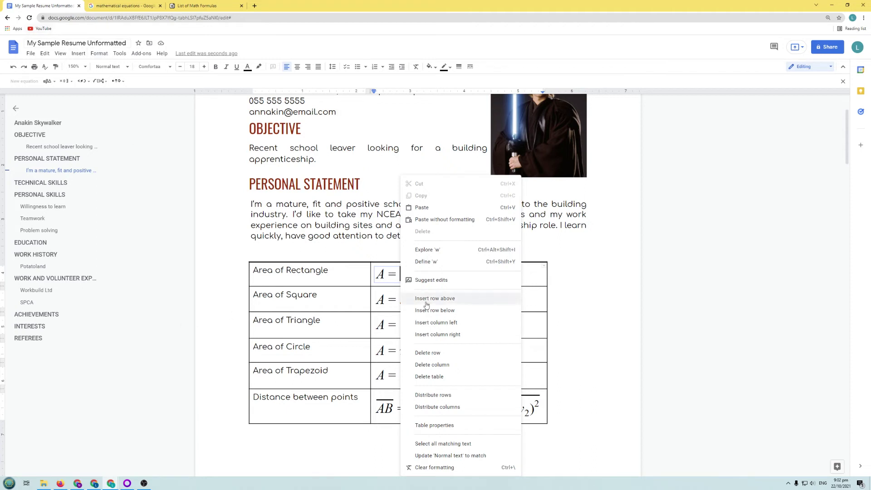
left_click(359, 291)
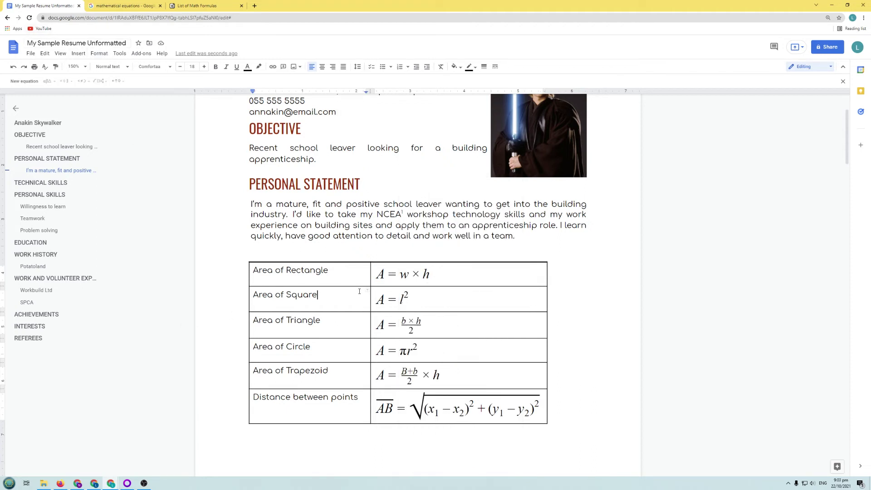
left_click(418, 277)
right_click(455, 285)
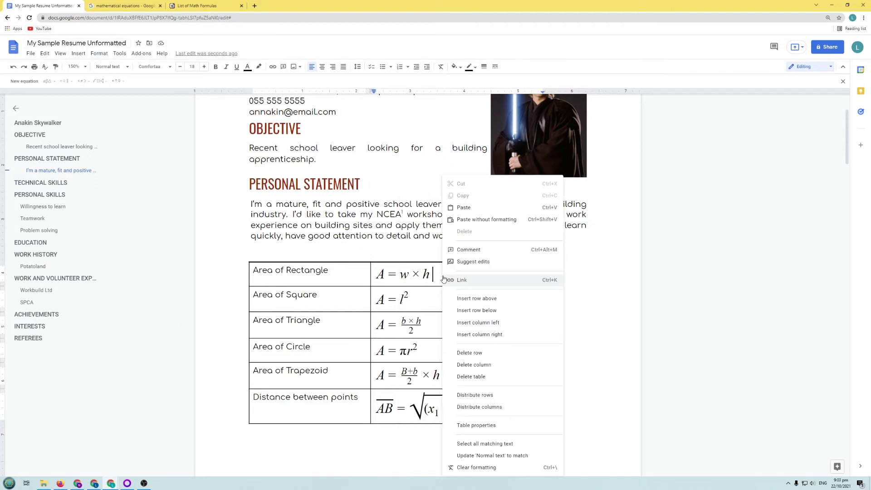
left_click(462, 301)
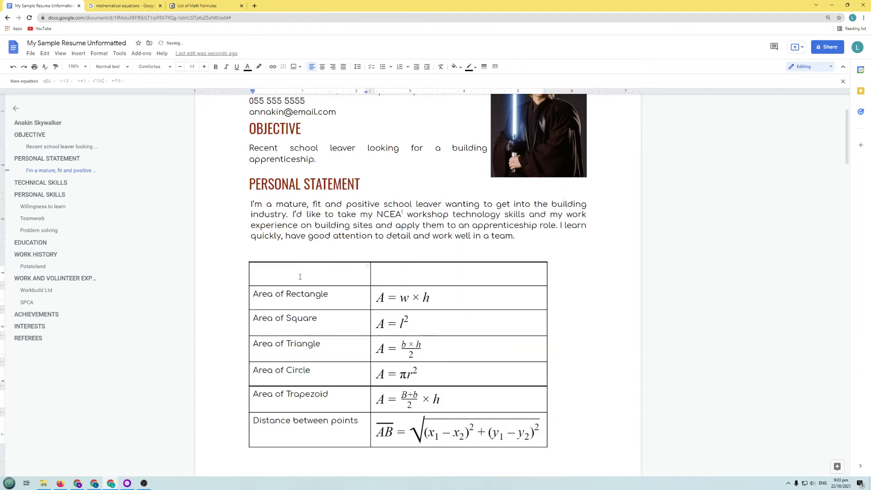
Enter the column headings "Name of Formulae" and "Formulae" in the empty first row of the table
type("Name of Formulae")
left_click(427, 272)
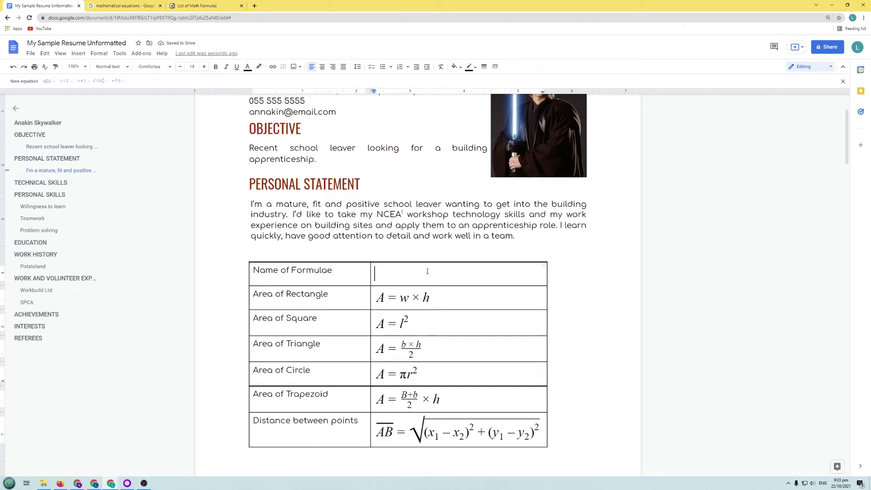
type("F")
key("BackSpace")
type("Formu")
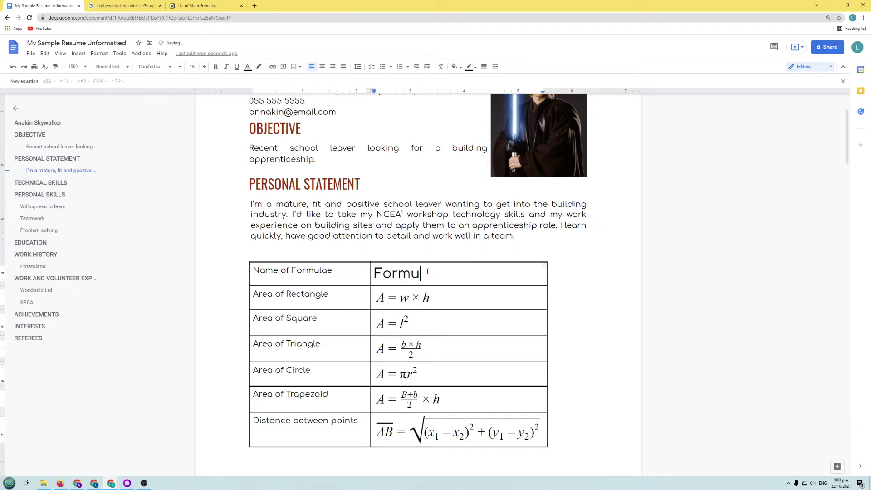
type("lae")
Set the font size of the "Formulae" heading to 11
left_click(292, 270)
left_click_drag(442, 273, 370, 271)
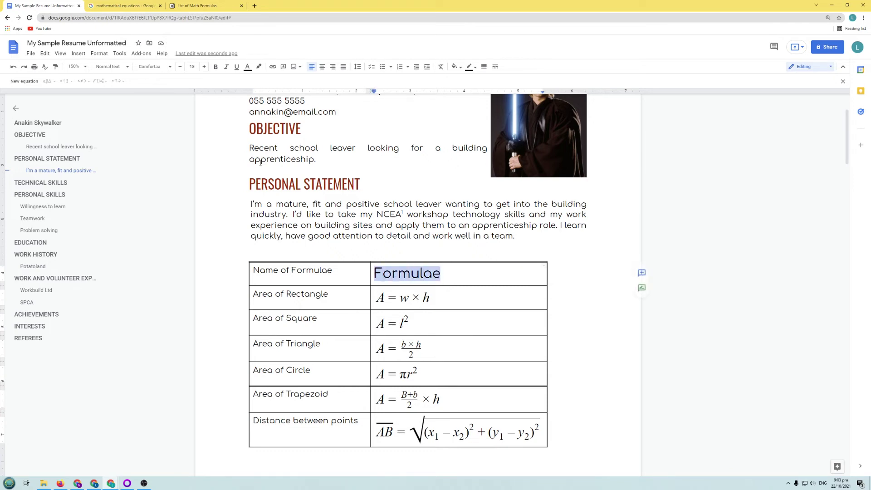
left_click(191, 66)
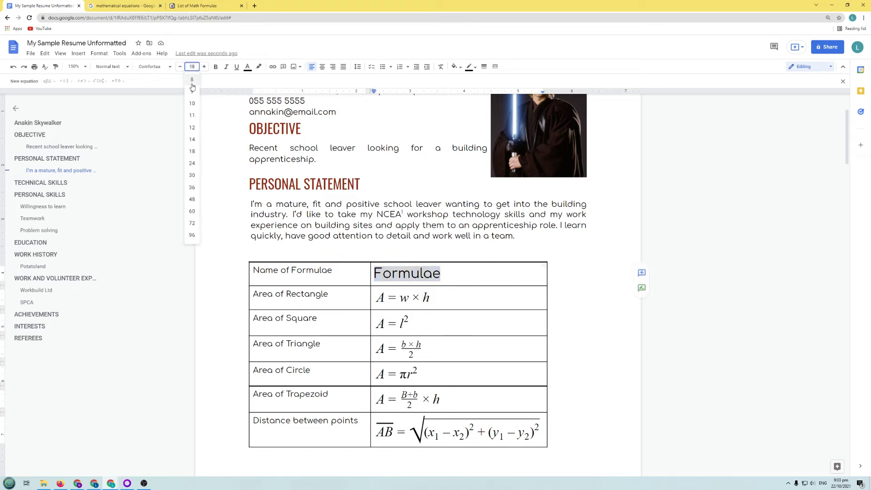
left_click(192, 116)
left_click(451, 271)
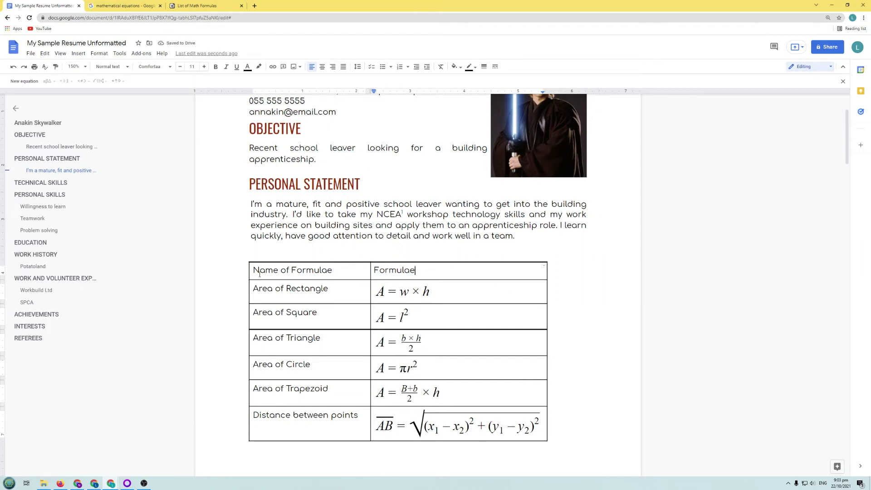
Colour the text of both heading cells in the table's first row cornflower blue
left_click_drag(253, 270, 402, 271)
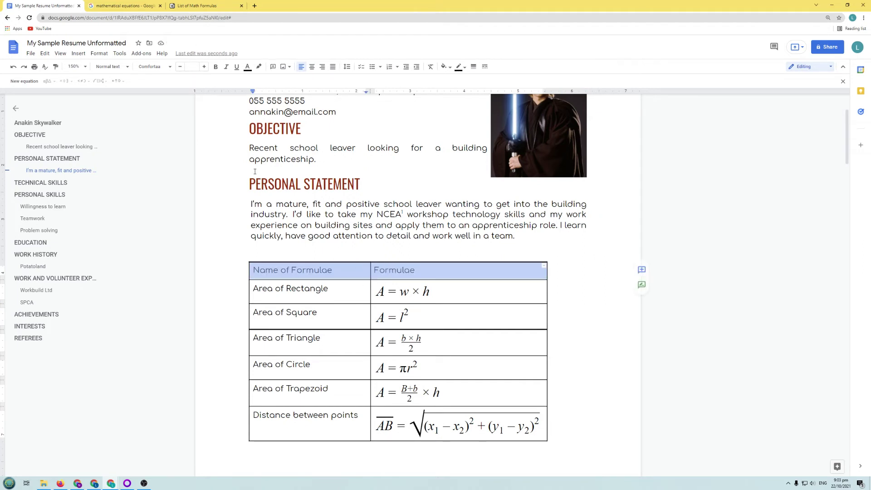
left_click(247, 67)
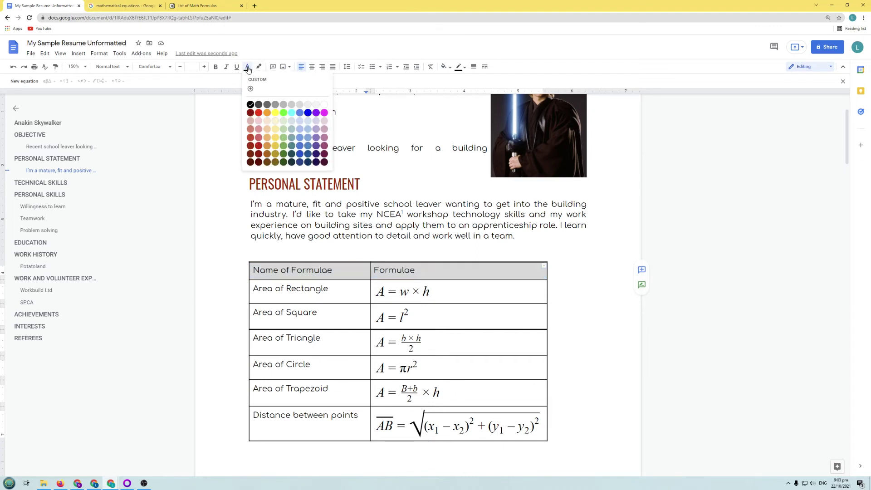
left_click(300, 113)
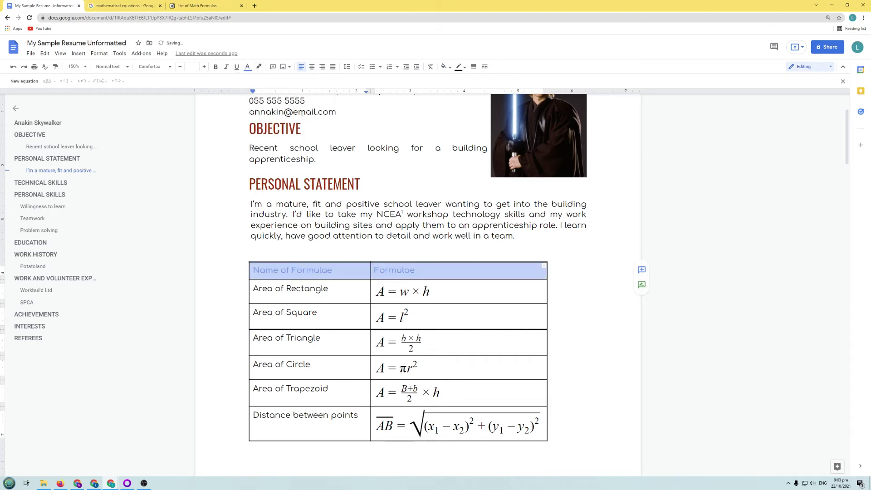
left_click(457, 343)
left_click(407, 369)
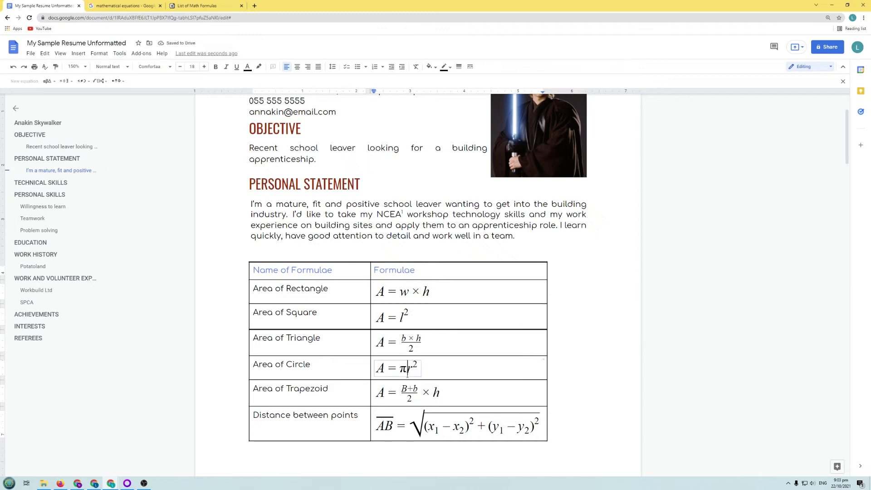
Insert a row above the column headings and enter the title "Table of Mathematical Formulae" in its first cell
scroll(451, 363, "up", 2)
scroll(450, 363, "down", 1)
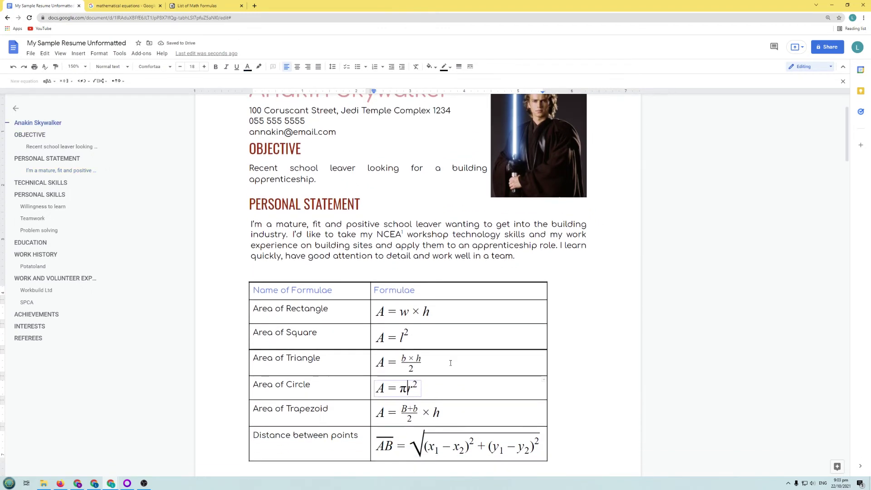
scroll(451, 363, "down", 1)
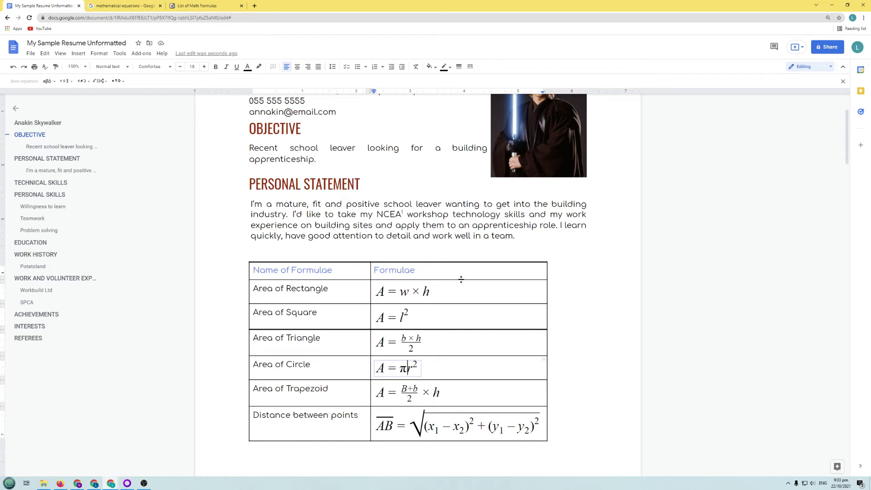
left_click(425, 272)
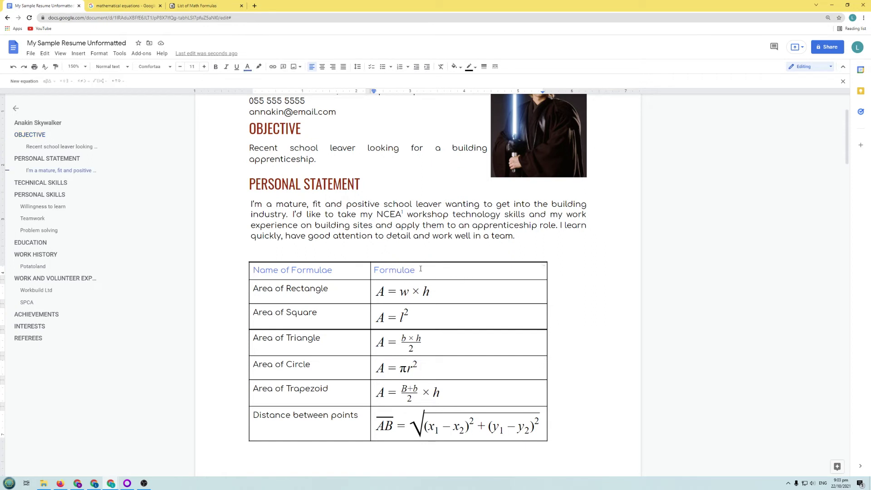
right_click(425, 271)
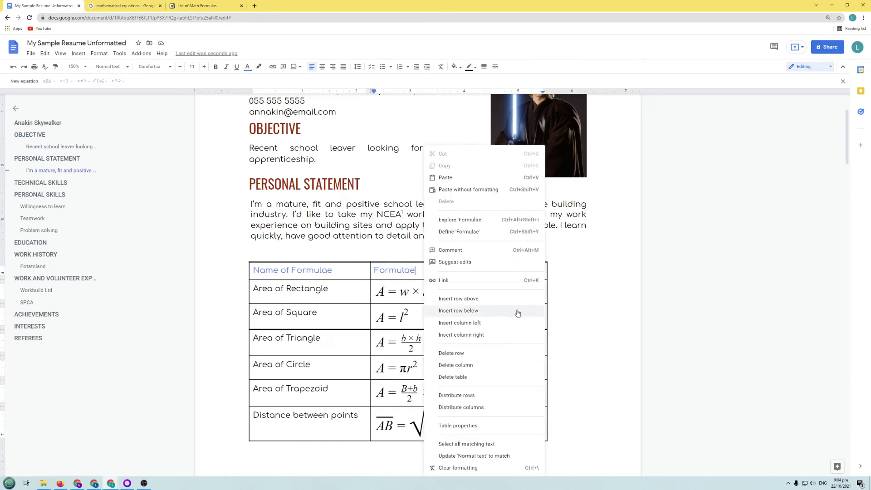
left_click(459, 298)
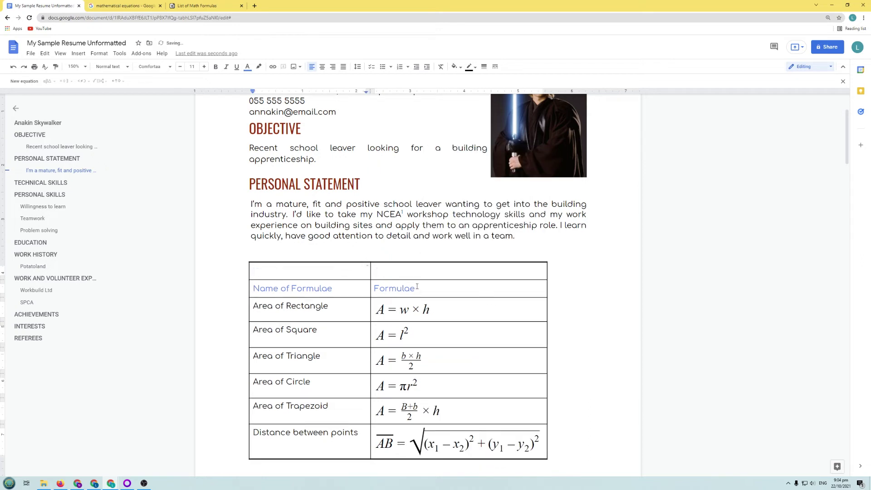
type("Table of Mathematical Formulae")
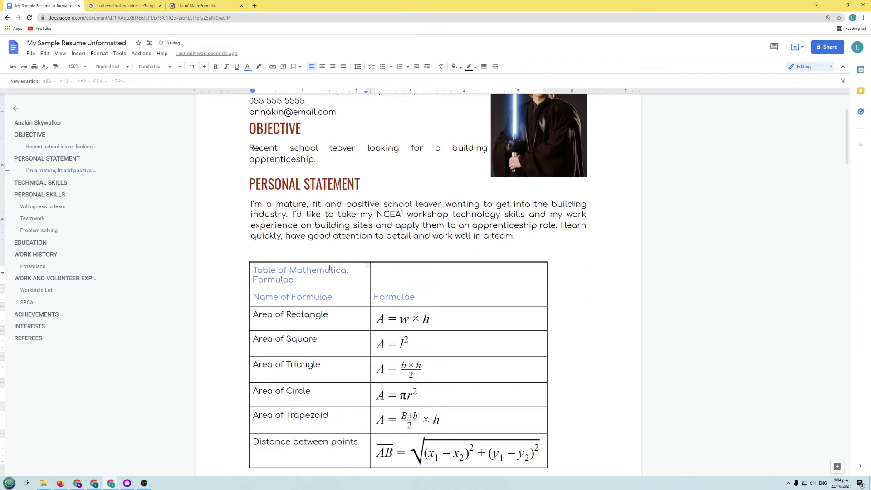
left_click(390, 317)
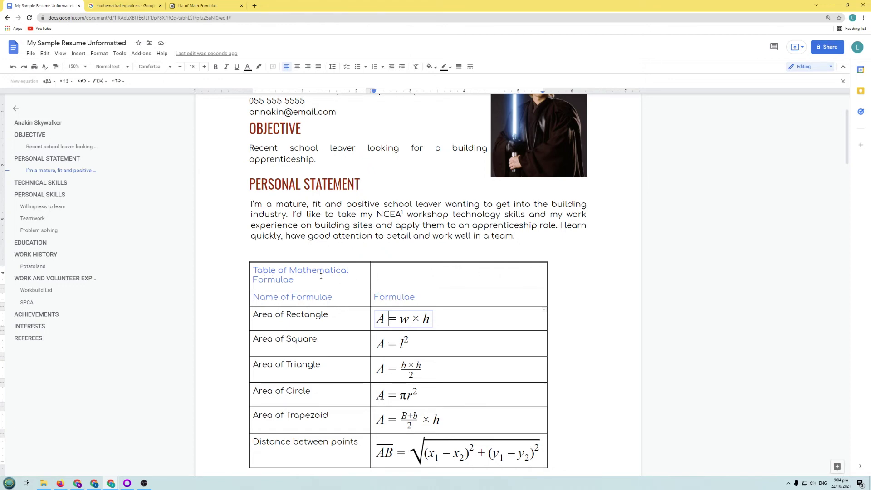
Merge the two cells of the table's title row
left_click_drag(295, 272, 395, 275)
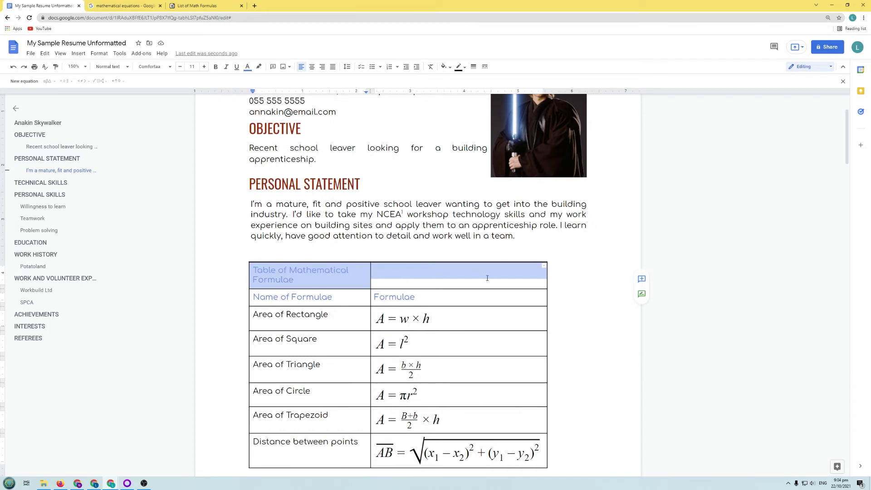
left_click(404, 285)
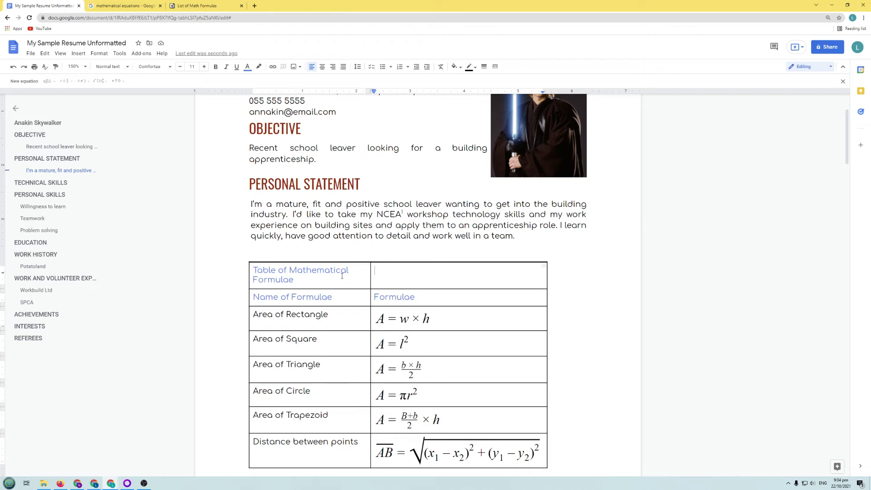
double_click(370, 277)
left_click_drag(370, 277, 389, 277)
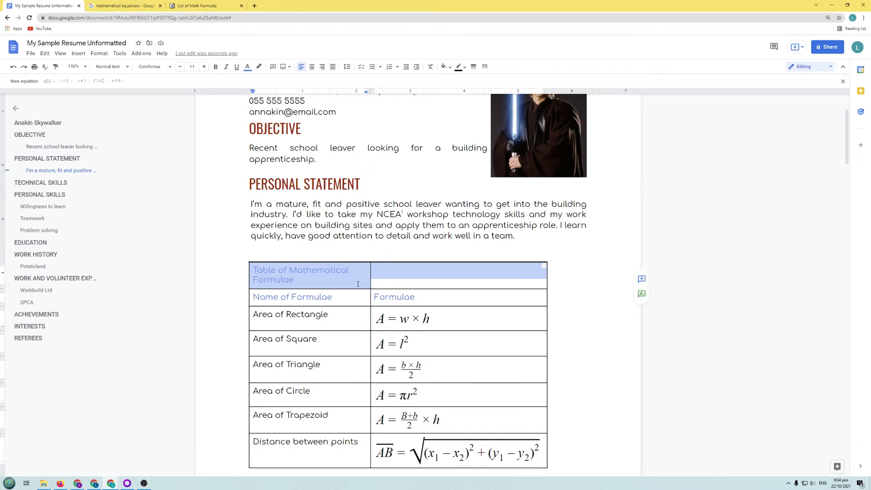
left_click(423, 285)
left_click_drag(273, 278, 406, 278)
right_click(362, 276)
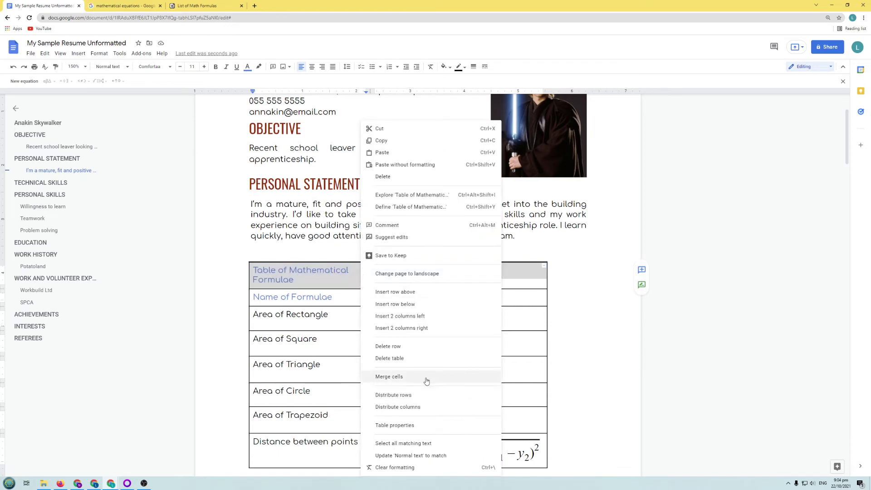
left_click(424, 381)
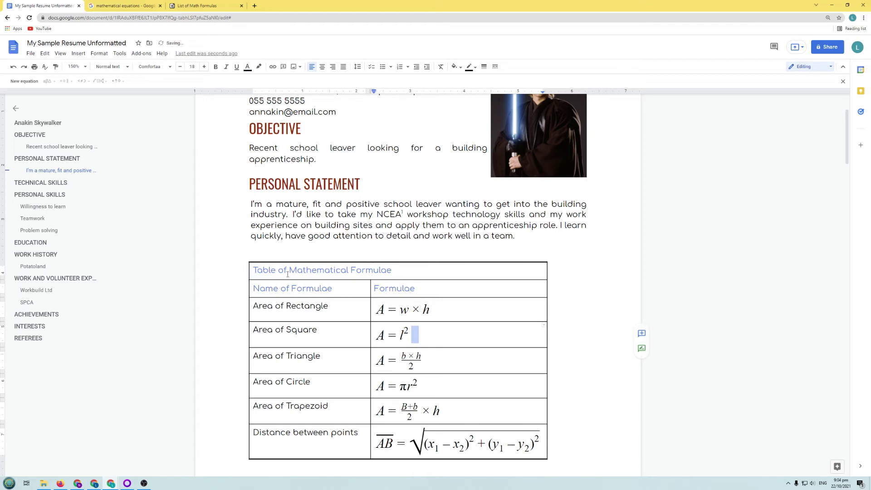
left_click_drag(257, 271, 394, 271)
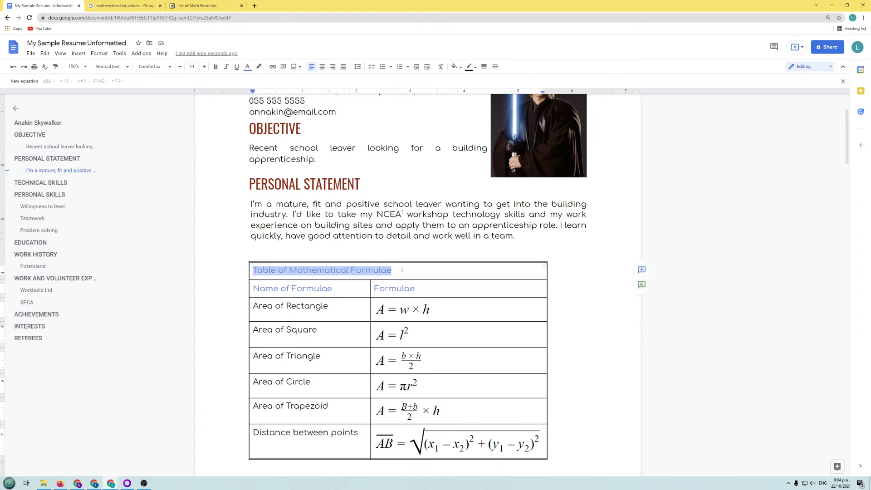
key("Right")
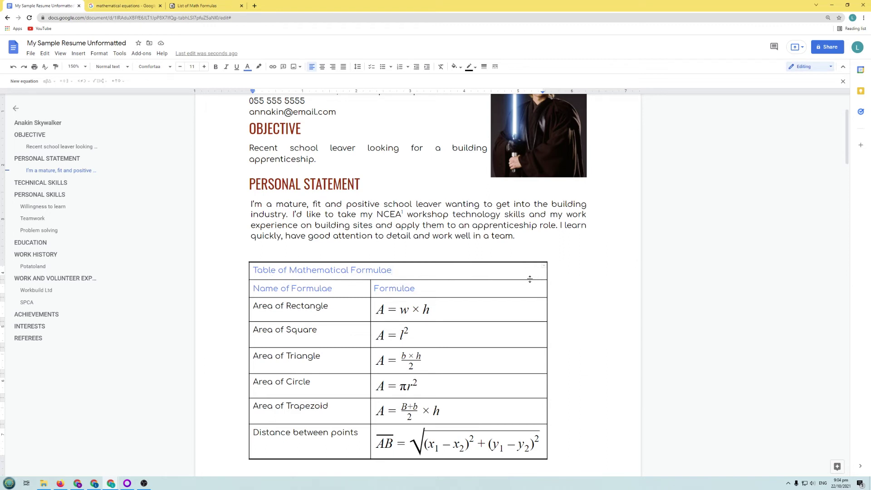
Unmerge the title row's cell back into separate cells
left_click(324, 270)
left_click_drag(254, 270, 417, 273)
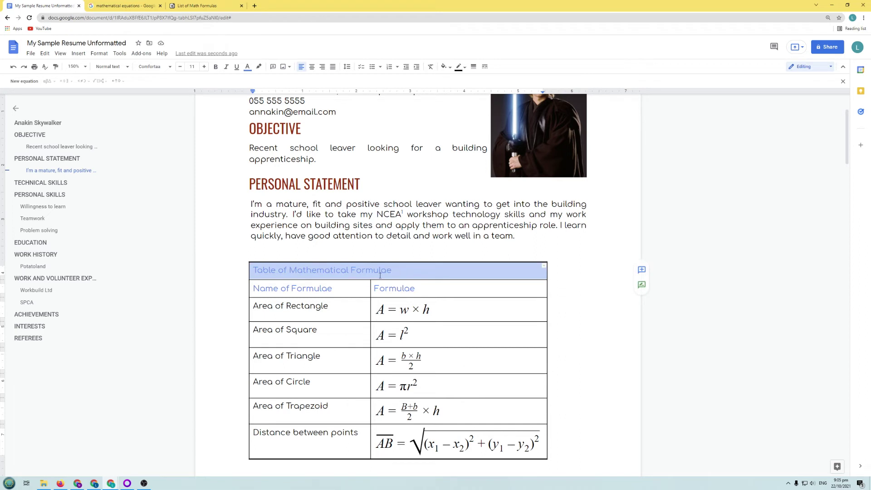
right_click(380, 271)
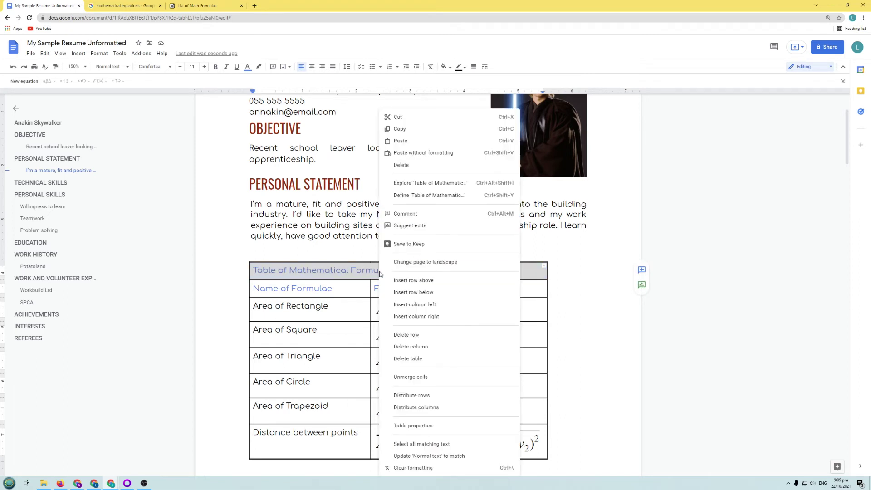
left_click(424, 378)
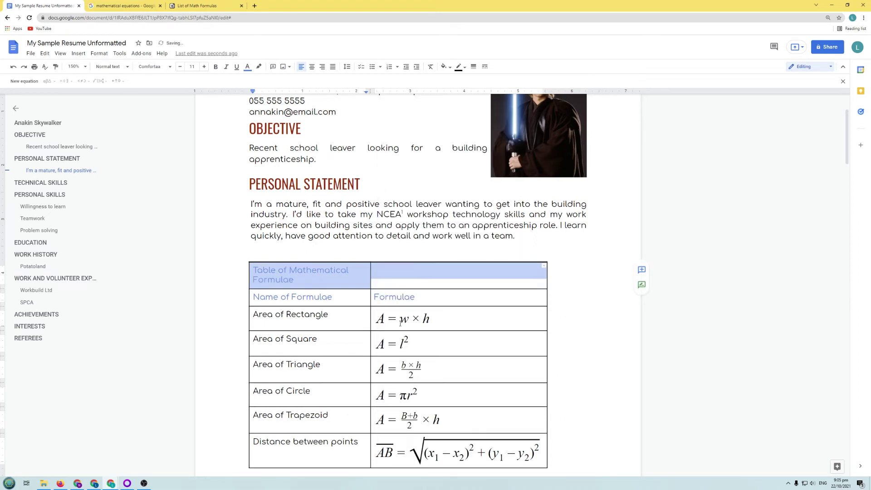
Merge the title row's cells again and centre the title "Table of Mathematical Formulae" horizontally
left_click(405, 282)
left_click_drag(288, 272, 397, 277)
right_click(390, 273)
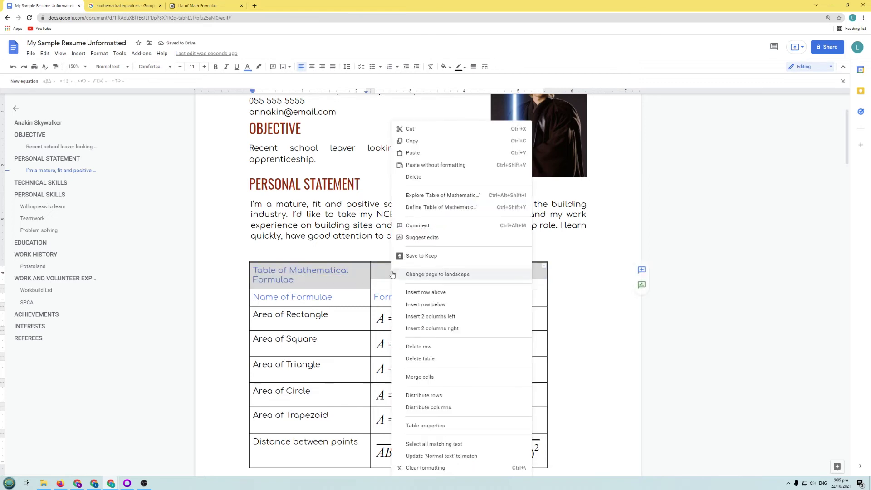
left_click(429, 373)
left_click(329, 270)
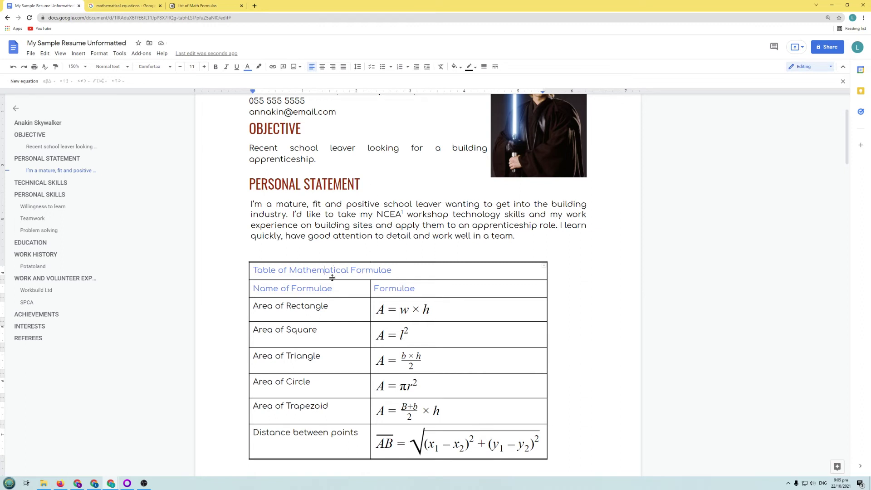
left_click(322, 67)
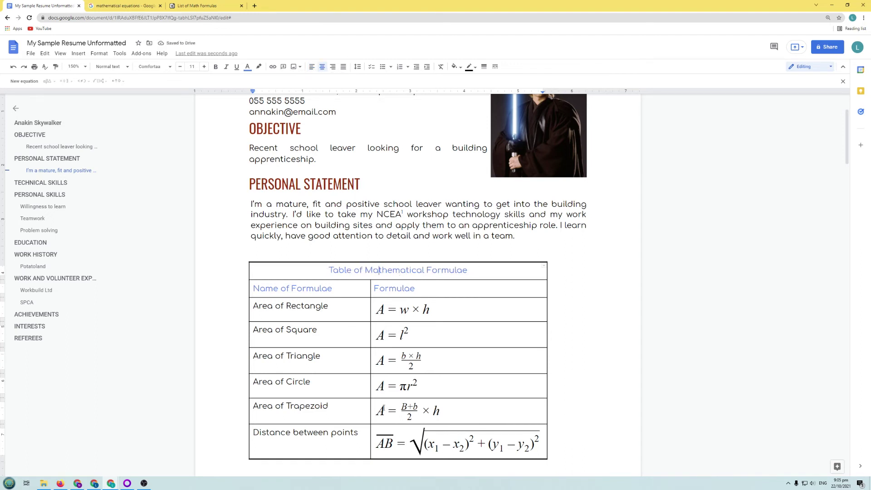
Colour the text of the title "Table of Mathematical Formulae" red
scroll(393, 386, "down", 1)
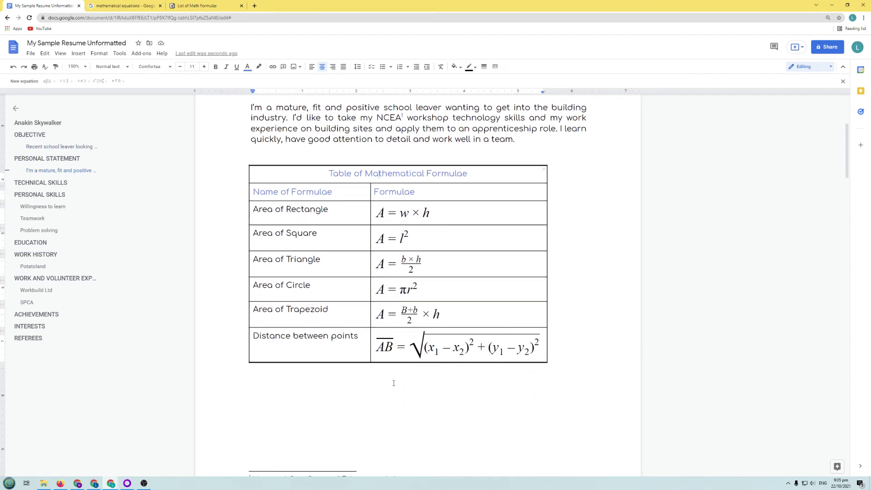
left_click_drag(325, 235, 502, 241)
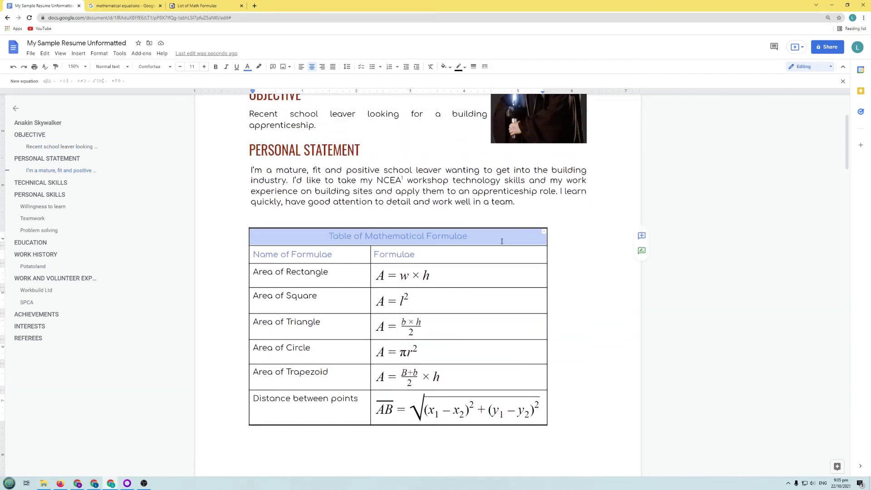
left_click(248, 66)
left_click(259, 112)
left_click(338, 304)
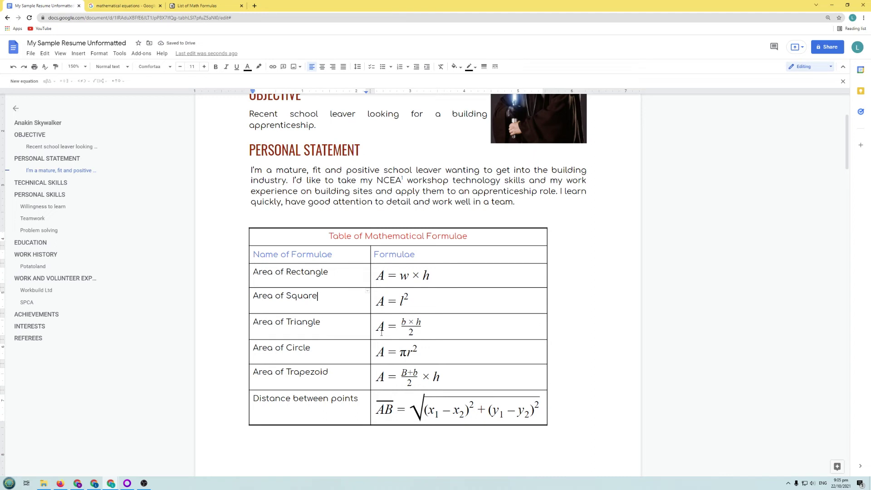
Examine how the formula names line up vertically with their formulae in the table rows
left_click_drag(252, 272, 334, 272)
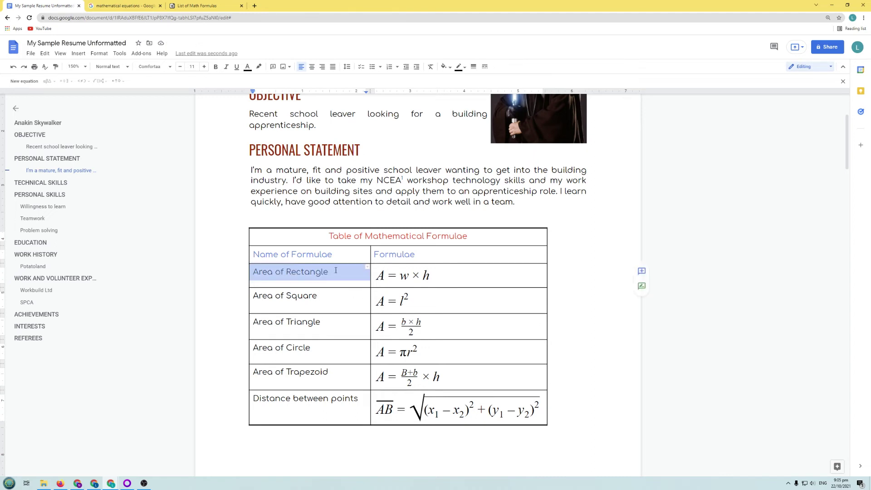
left_click(325, 287)
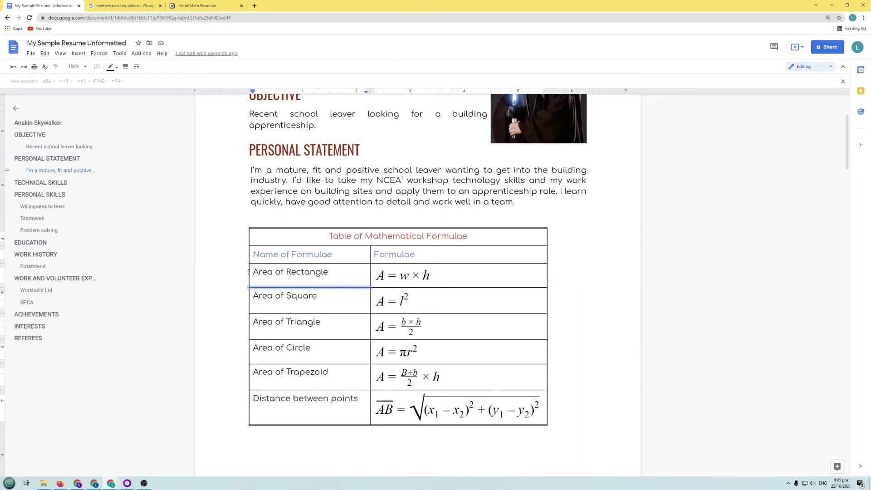
left_click(291, 296)
left_click_drag(253, 272, 331, 271)
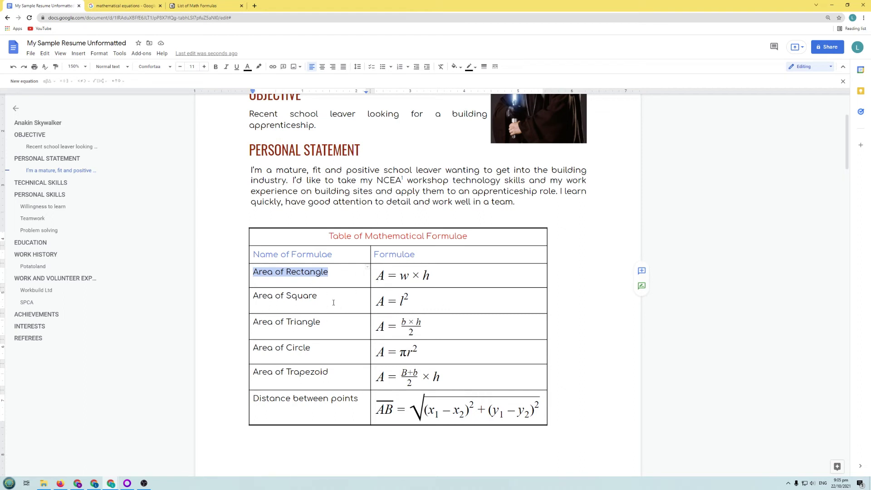
left_click(309, 296)
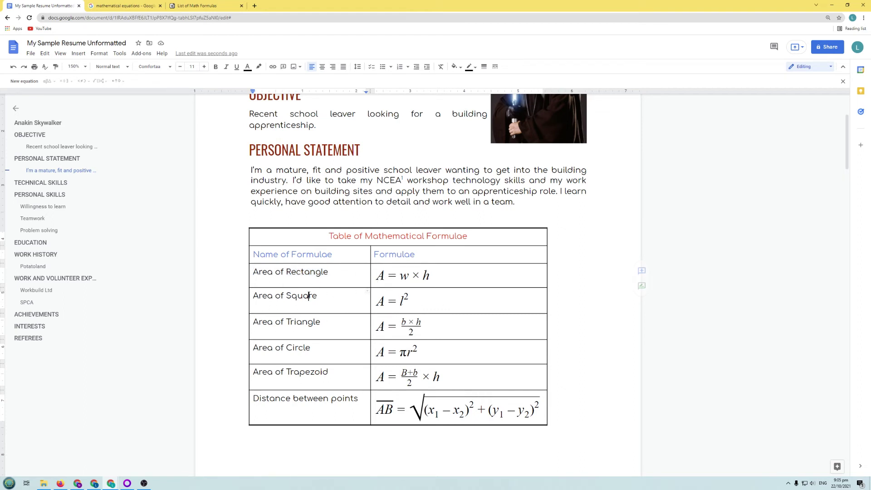
left_click(392, 275)
left_click_drag(391, 275, 455, 401)
left_click(344, 348)
Set the cell vertical alignment of the formula names, from "Area of Rectangle" to "Distance between points", to Bottom
left_click_drag(255, 271, 358, 392)
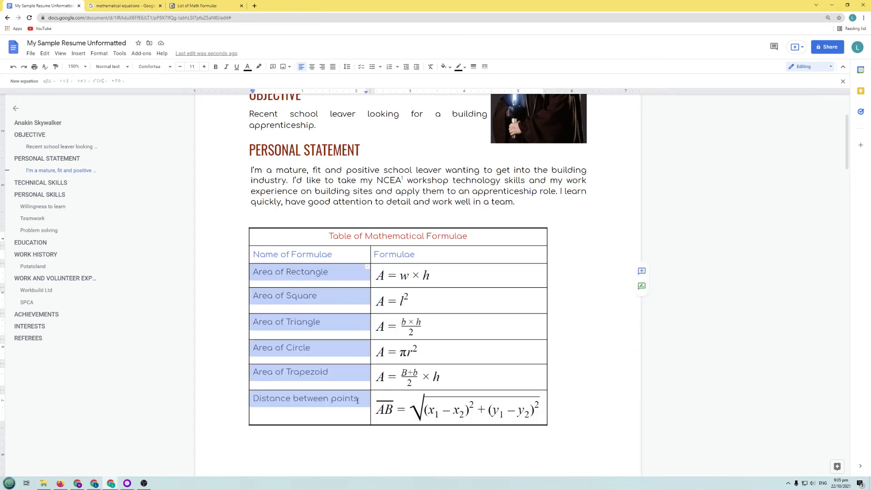
left_click(255, 271)
left_click_drag(250, 273, 318, 401)
key("ctrl+z")
right_click(289, 300)
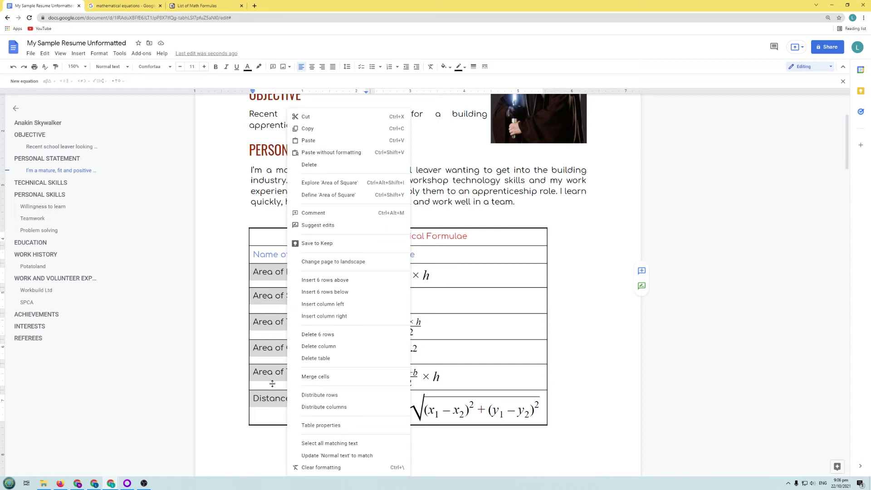
left_click(335, 426)
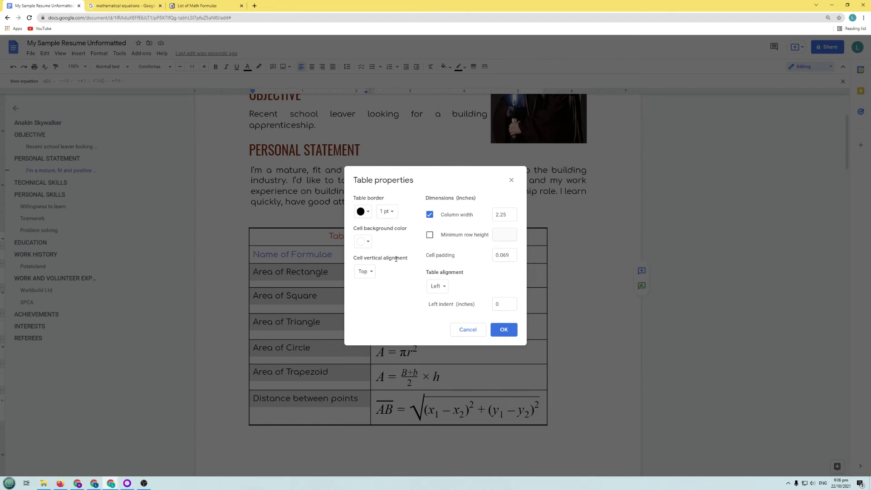
left_click(371, 274)
left_click(378, 296)
left_click(502, 329)
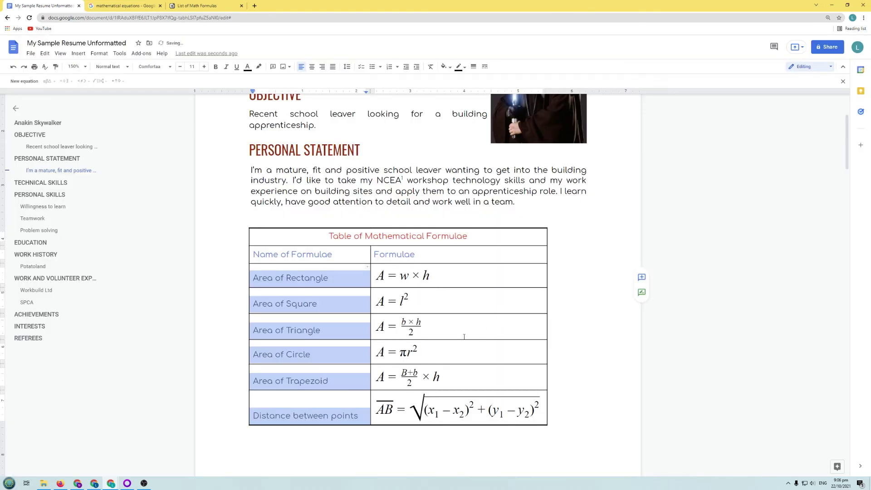
left_click(304, 330)
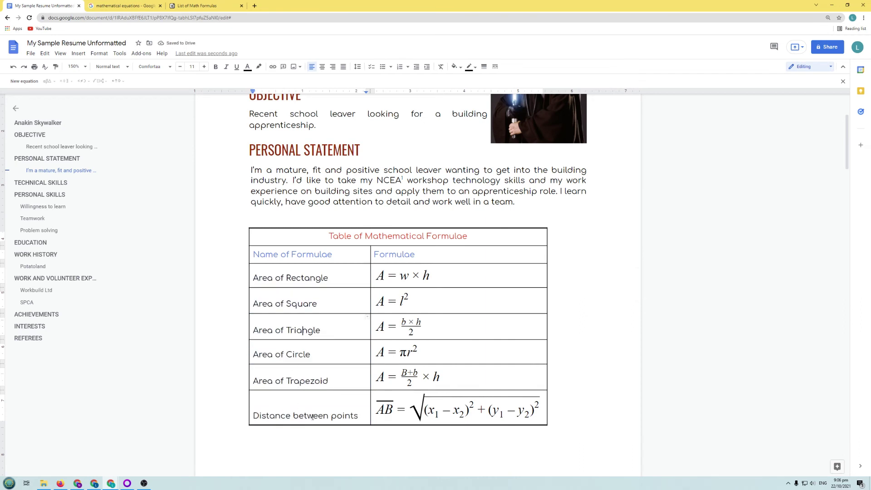
Set the cell vertical alignment of the formula names, from "Area of Rectangle" to "Distance between points", to Middle
left_click_drag(254, 274, 327, 407)
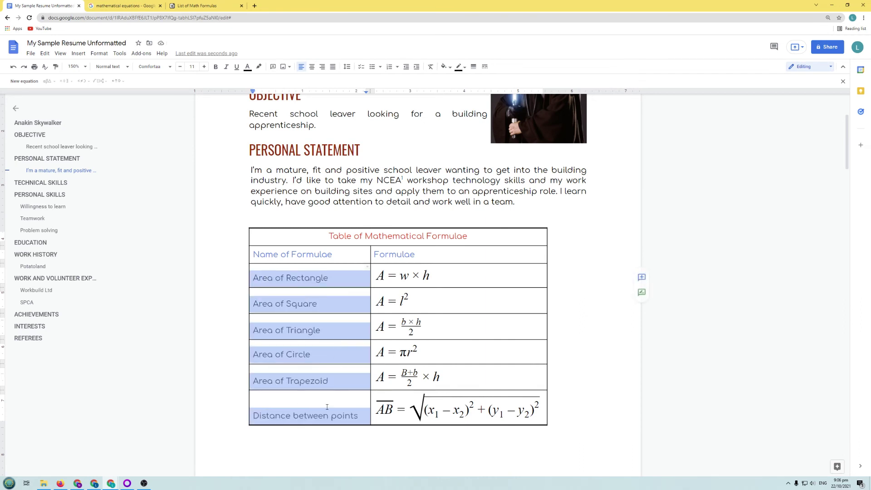
right_click(323, 304)
left_click(359, 425)
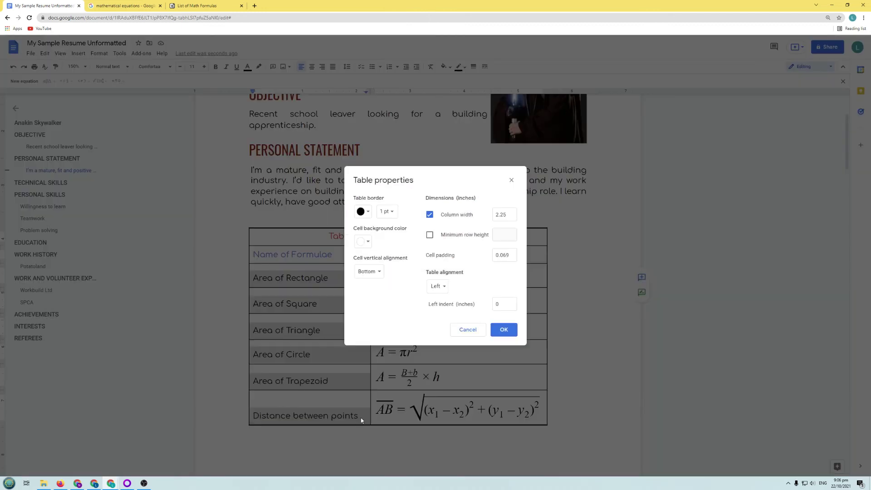
left_click(371, 272)
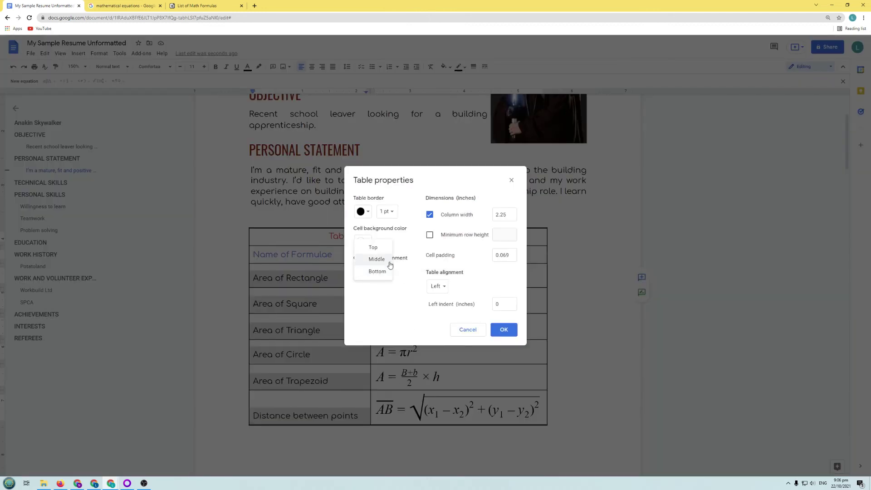
left_click(390, 264)
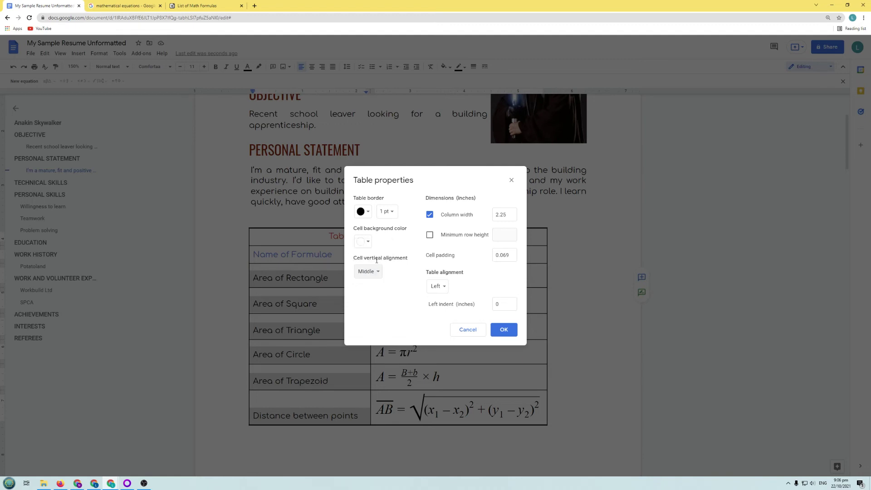
left_click(497, 333)
left_click(353, 299)
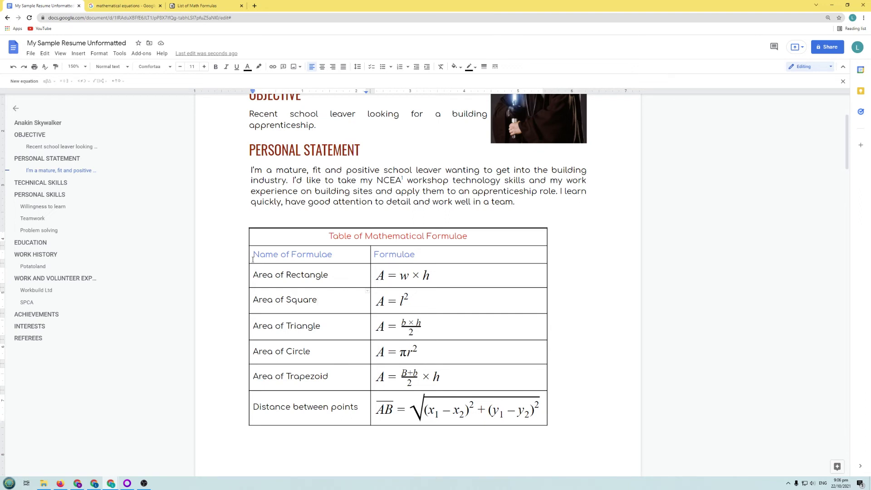
left_click_drag(253, 275, 334, 407)
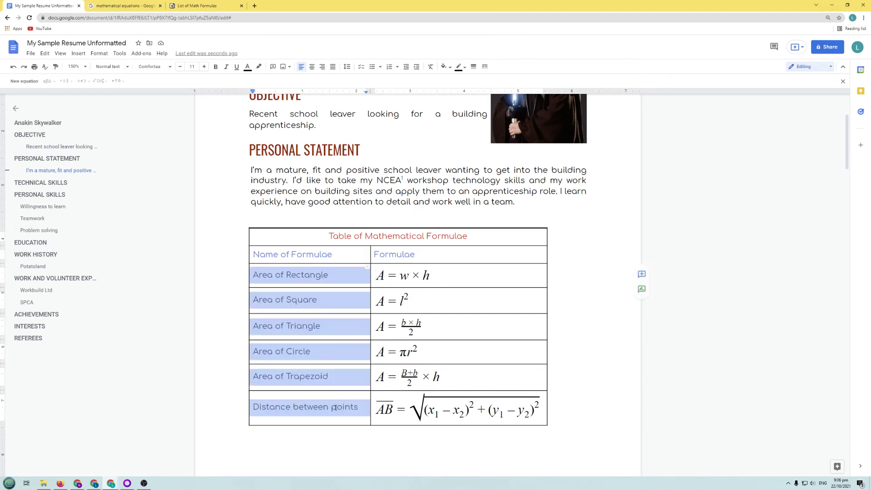
left_click(311, 348)
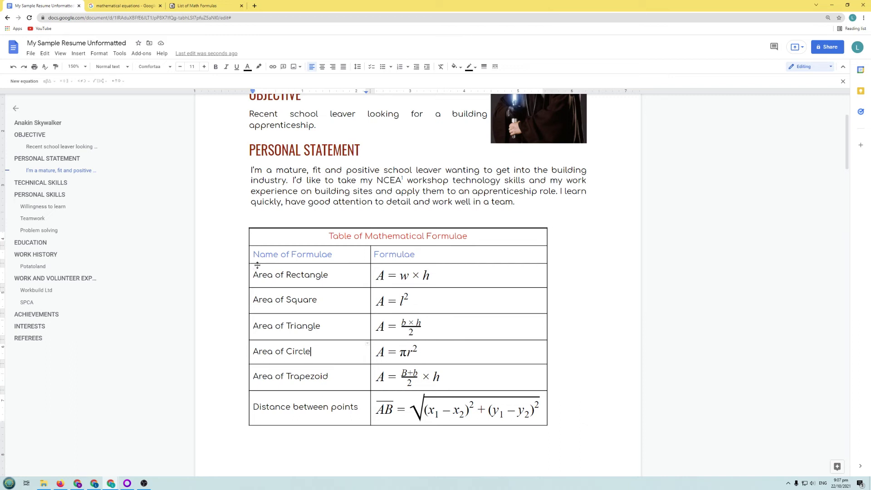
Try a cell padding of 0.5 inches on the rows from "Area of Rectangle" to "Distance between points" and undo it
left_click_drag(252, 271, 454, 403)
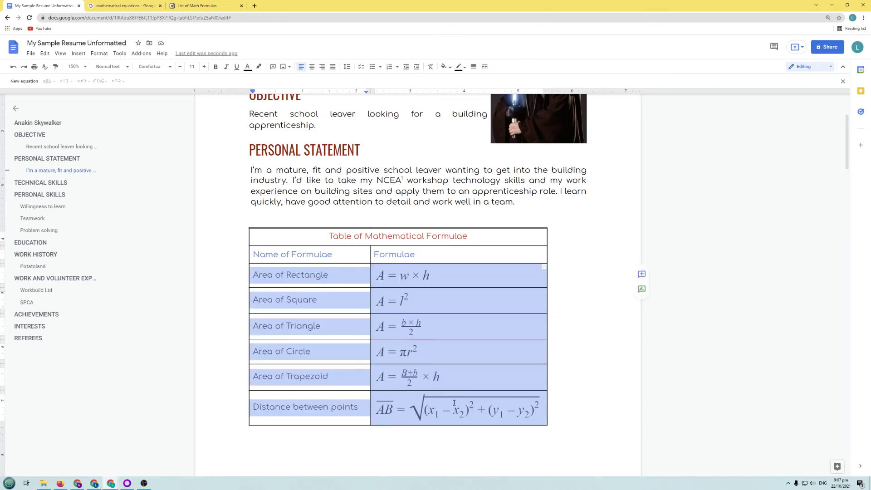
right_click(322, 328)
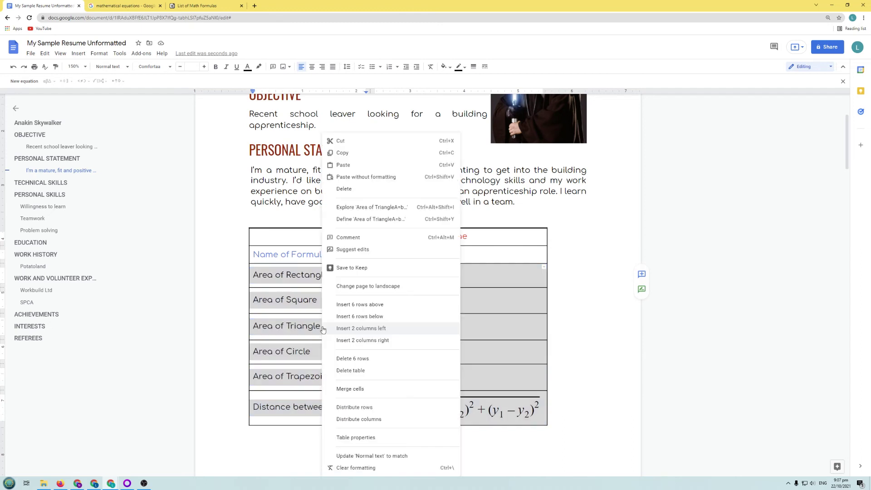
left_click(356, 437)
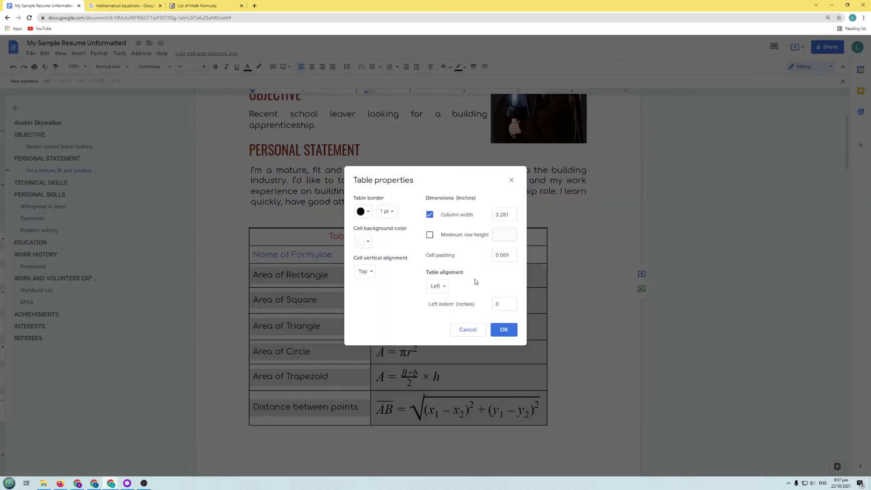
left_click(508, 257)
left_click_drag(508, 258, 493, 258)
type("0.5")
left_click(504, 330)
scroll(338, 268, "down", 2)
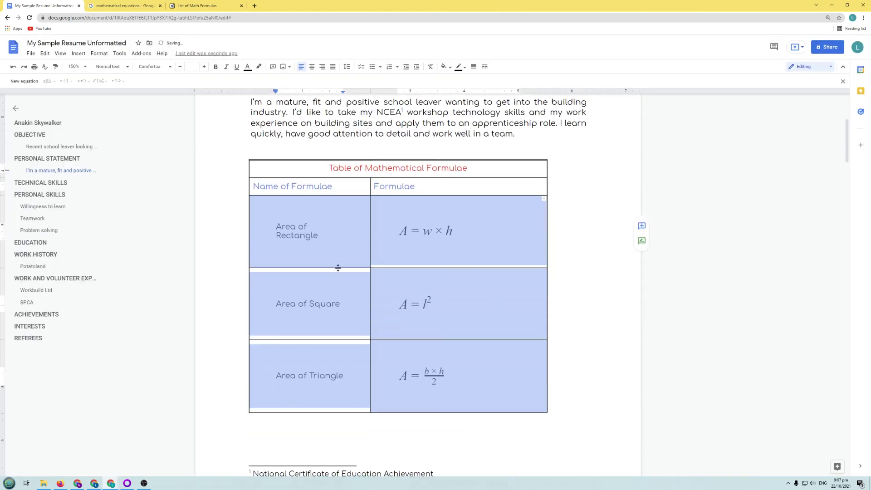
left_click(338, 269)
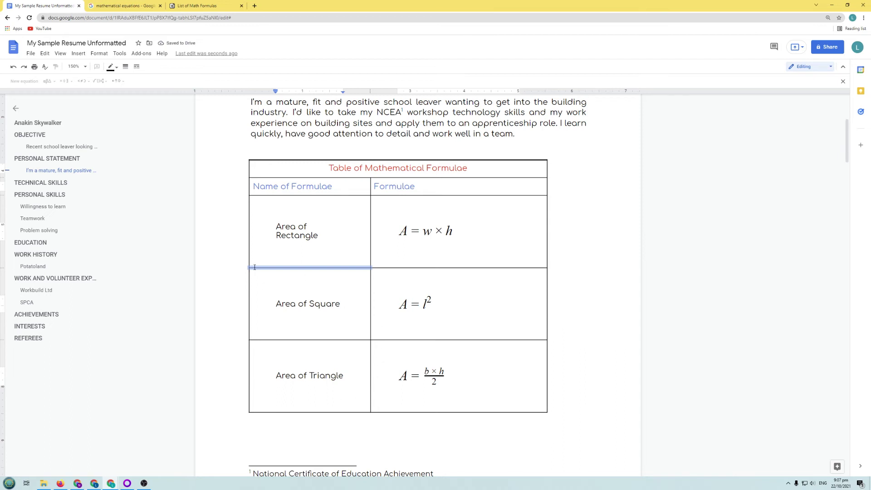
scroll(470, 314, "down", 2)
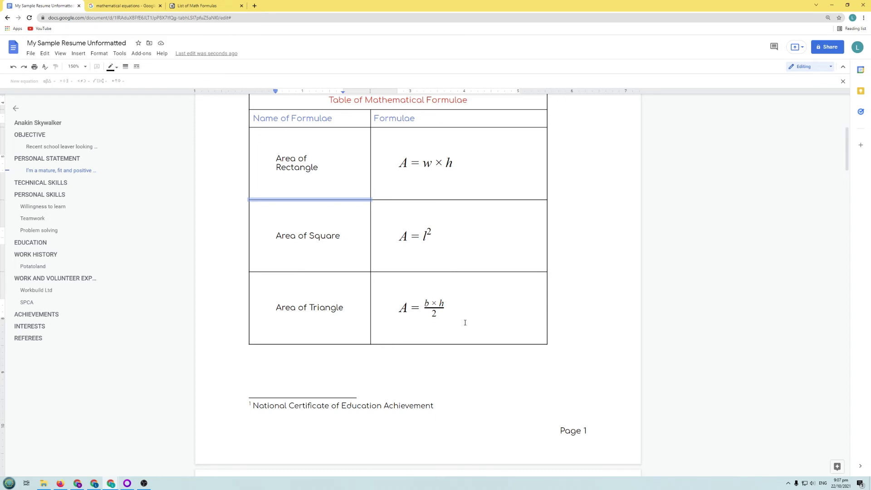
key("ctrl+z")
scroll(465, 323, "up", 3)
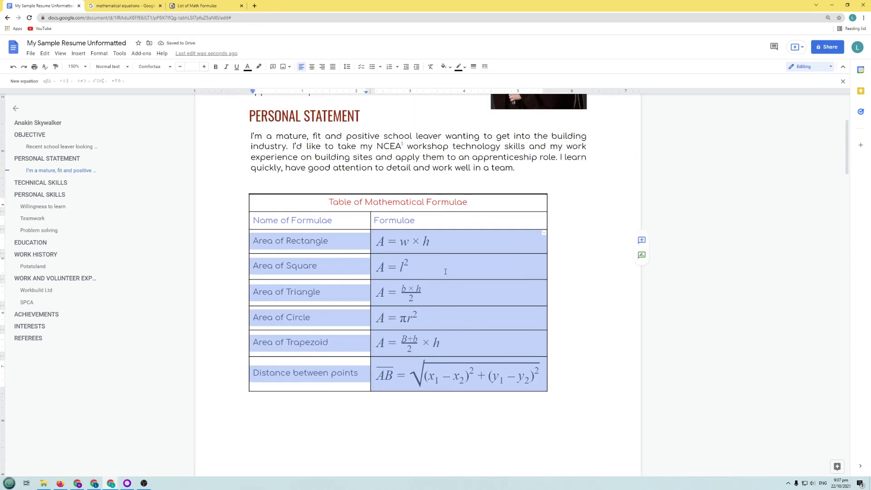
Set the cell padding of the rows from "Area of Rectangle" to "Distance between points" to 0 inches
right_click(445, 271)
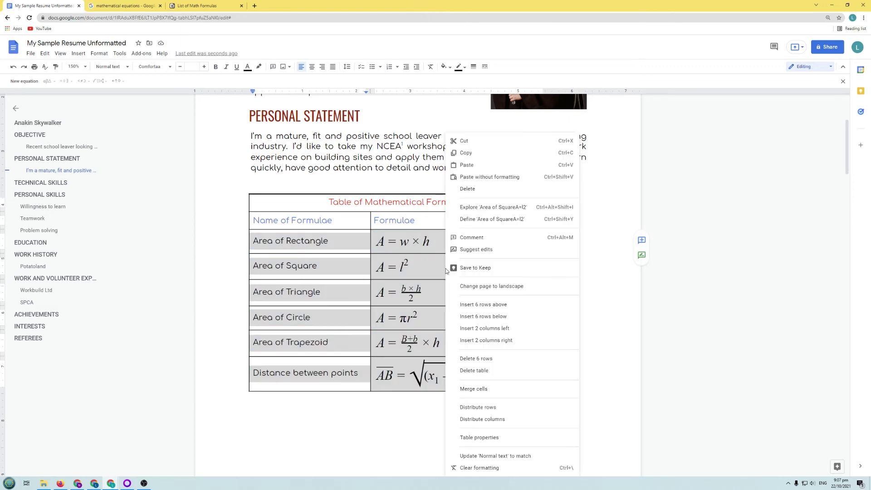
left_click(484, 438)
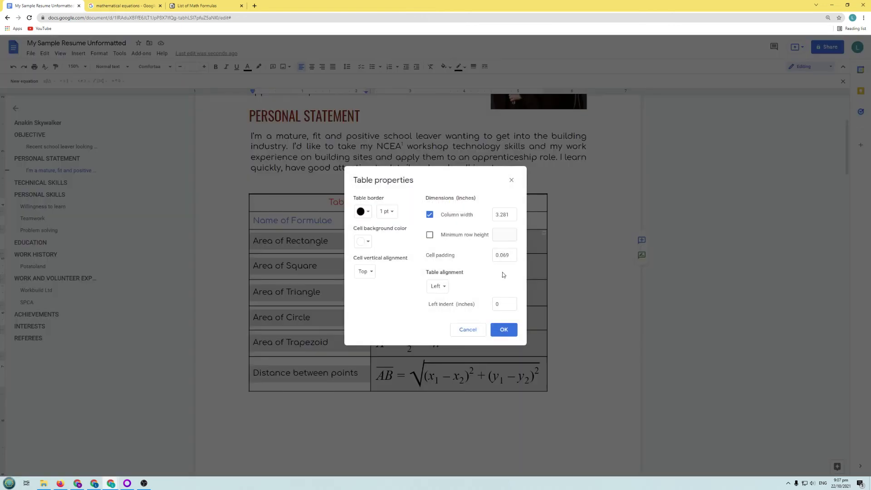
left_click(479, 258)
type("0")
left_click(505, 330)
left_click(250, 349)
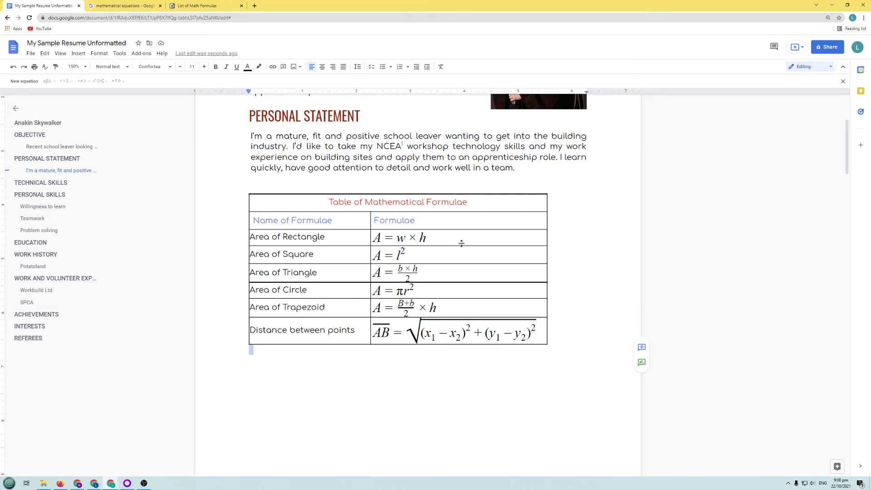
Set the cell padding of the whole formulae table, including the title and heading rows, to 0.1 inches
left_click_drag(454, 200, 491, 324)
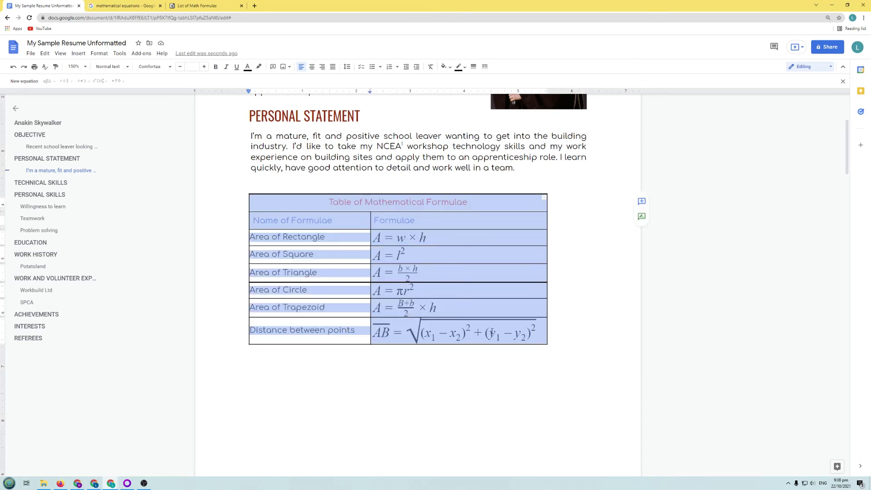
right_click(341, 259)
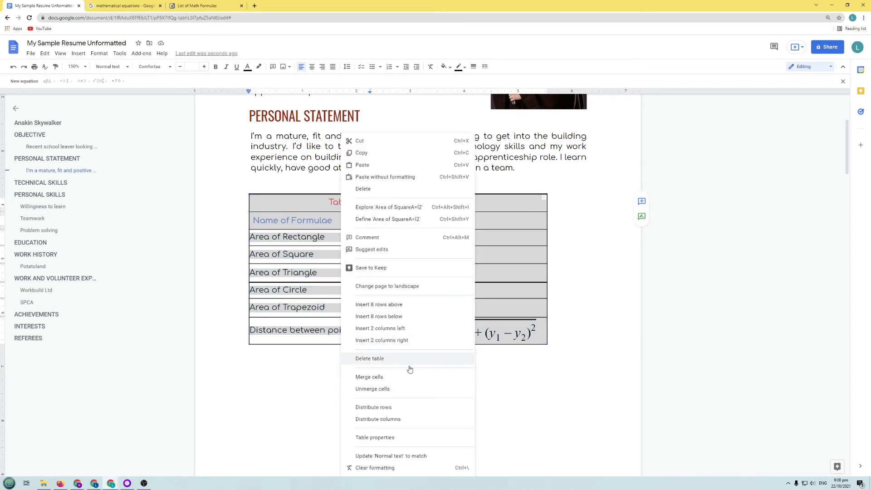
left_click(388, 438)
left_click(511, 260)
type("0.1")
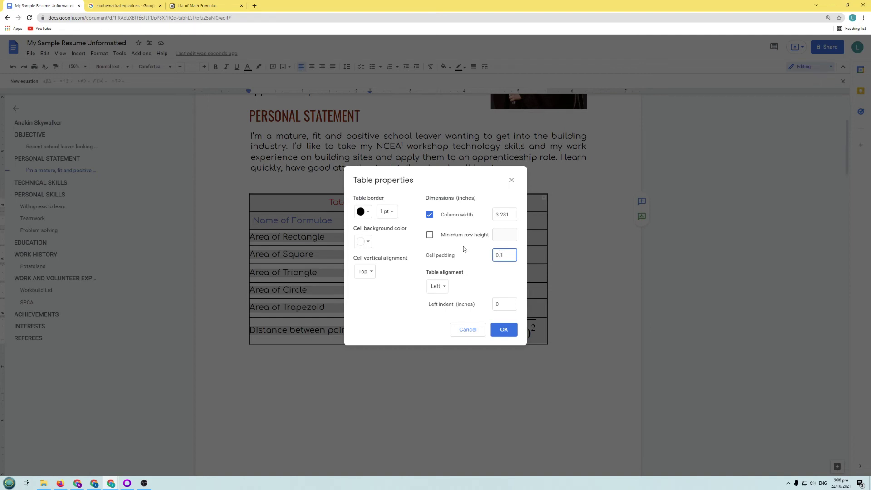
left_click(508, 330)
left_click(466, 350)
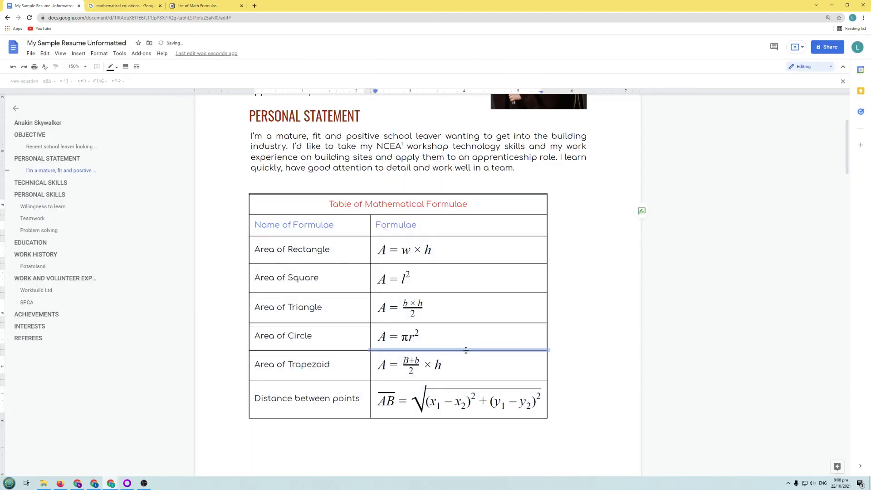
left_click(451, 279)
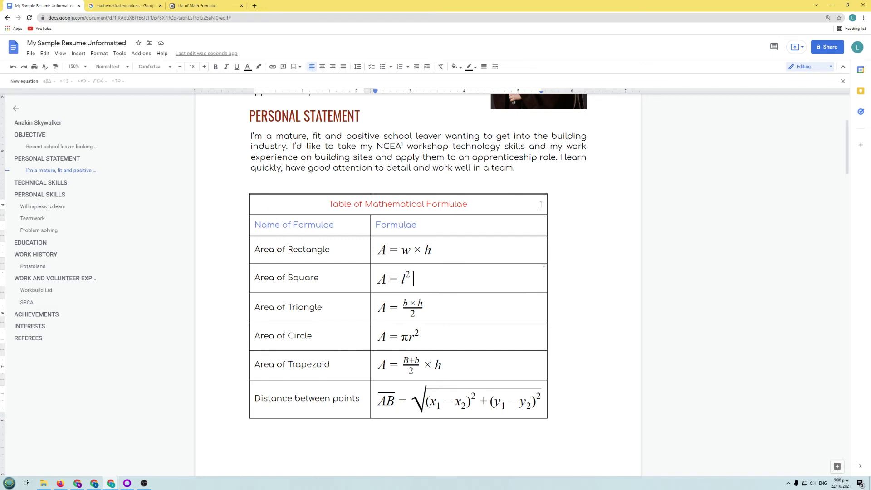
left_click_drag(301, 196, 487, 400)
right_click(334, 316)
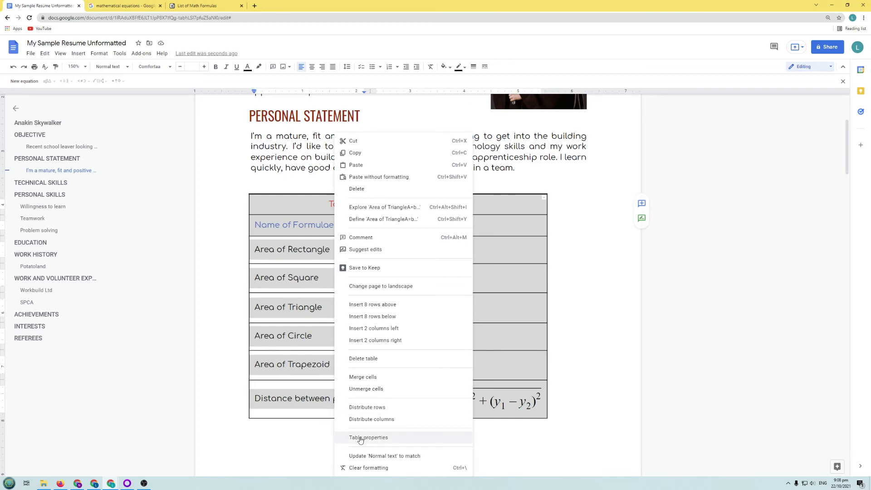
left_click(579, 387)
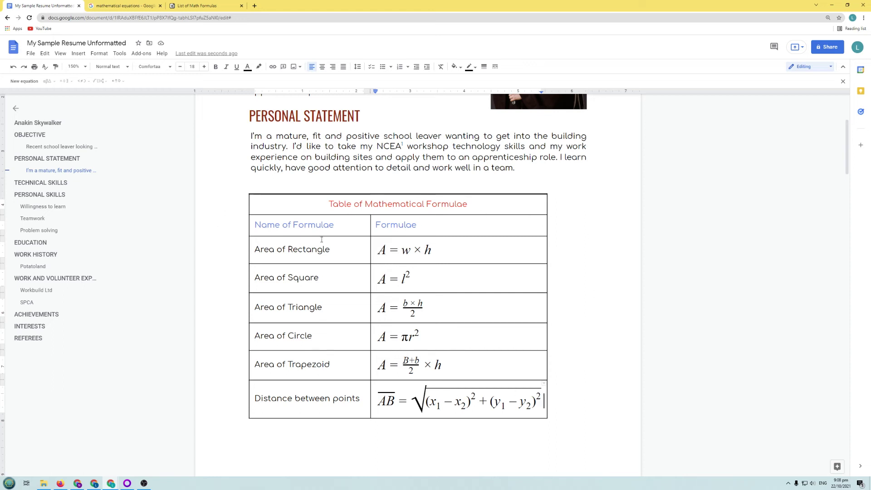
Set the table alignment of the whole formulae table to Right in the table properties
left_click_drag(273, 196, 429, 301)
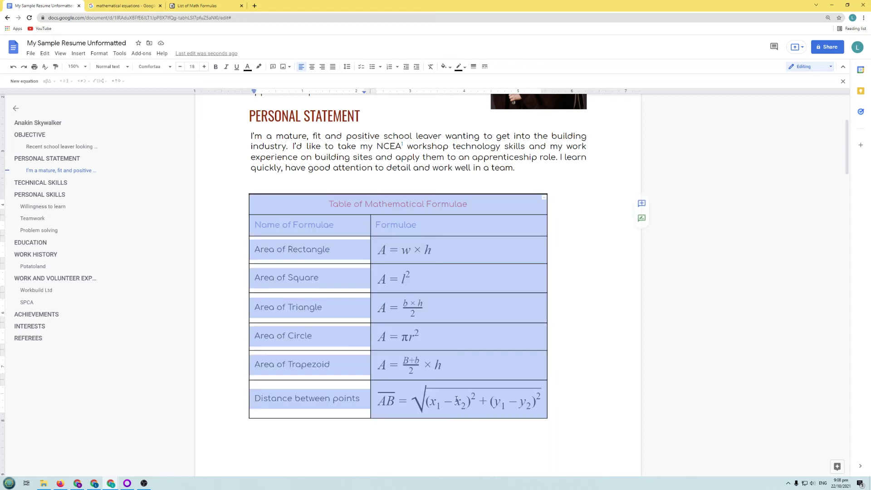
right_click(429, 302)
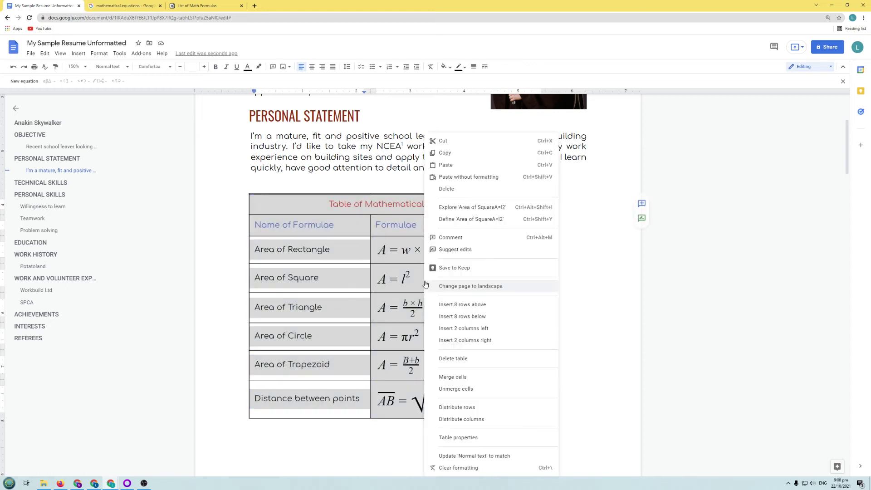
left_click(460, 438)
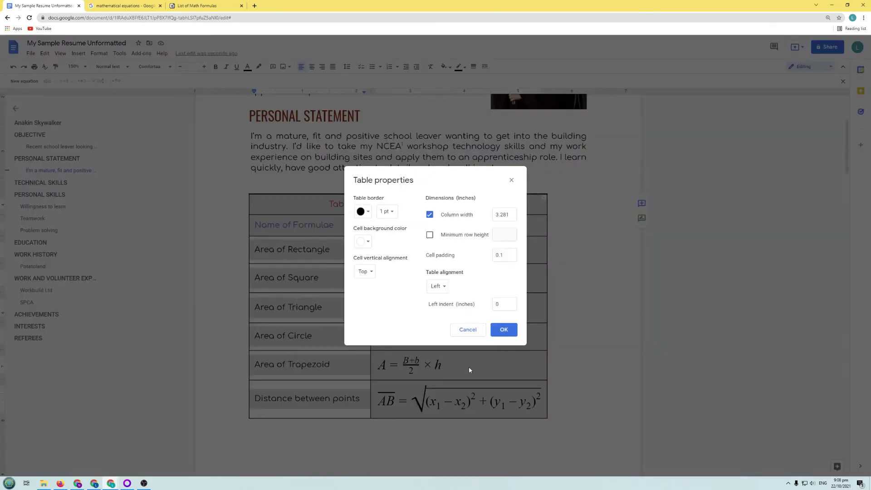
left_click(444, 286)
left_click(447, 310)
left_click(503, 329)
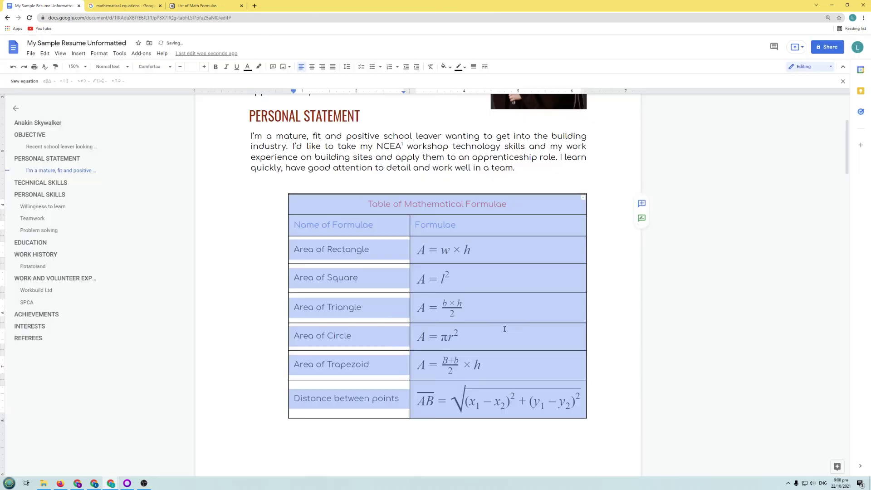
left_click(603, 313)
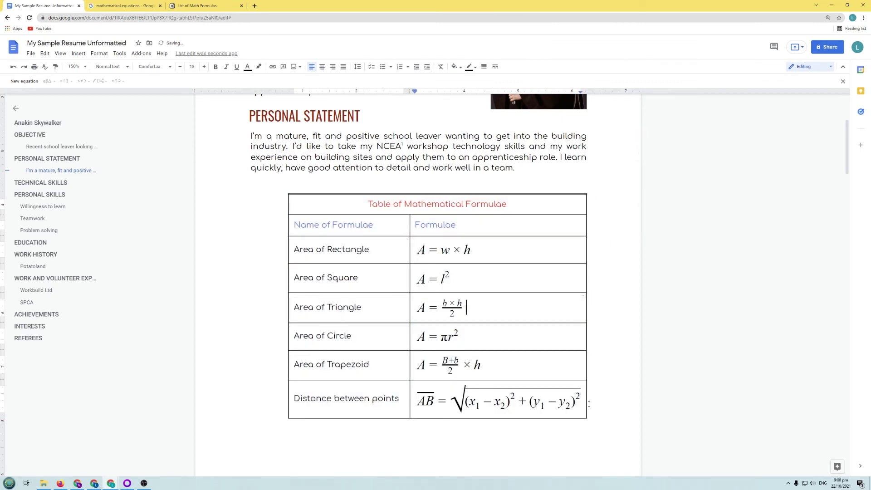
Set the table alignment of the whole formulae table to Center in the table properties
left_click_drag(341, 229, 493, 394)
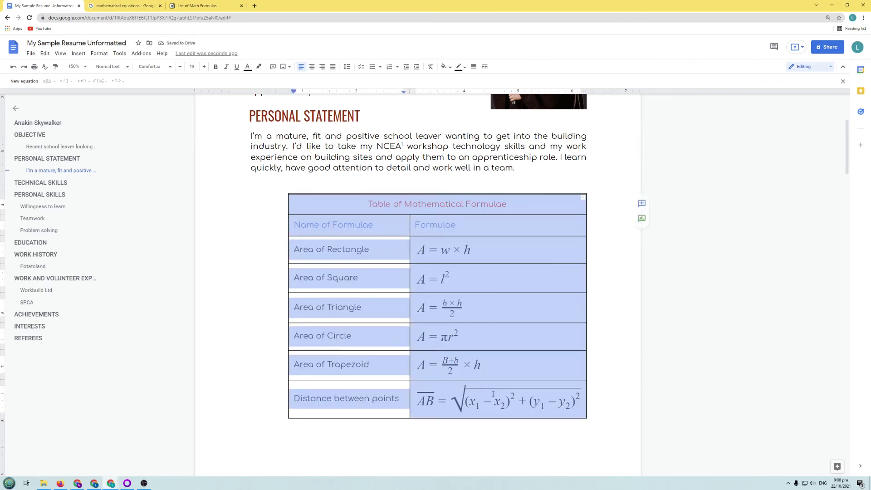
right_click(476, 303)
left_click(505, 439)
left_click(448, 286)
left_click(450, 275)
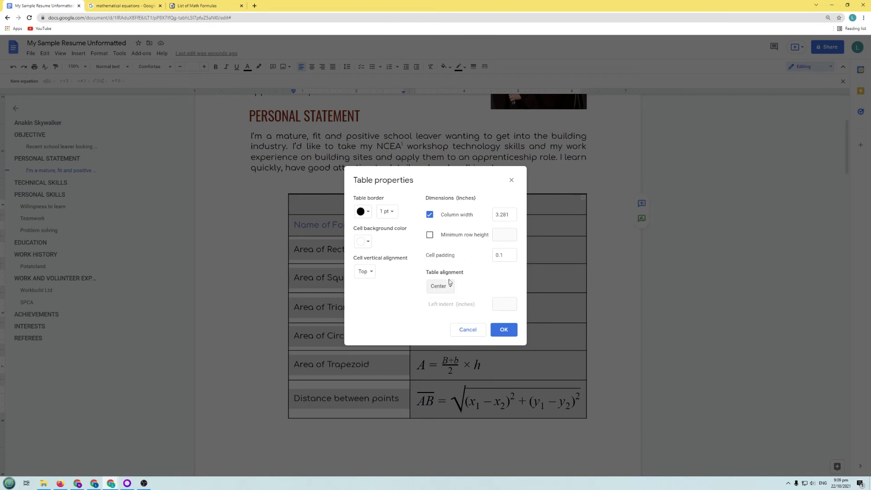
left_click(504, 331)
left_click(579, 260)
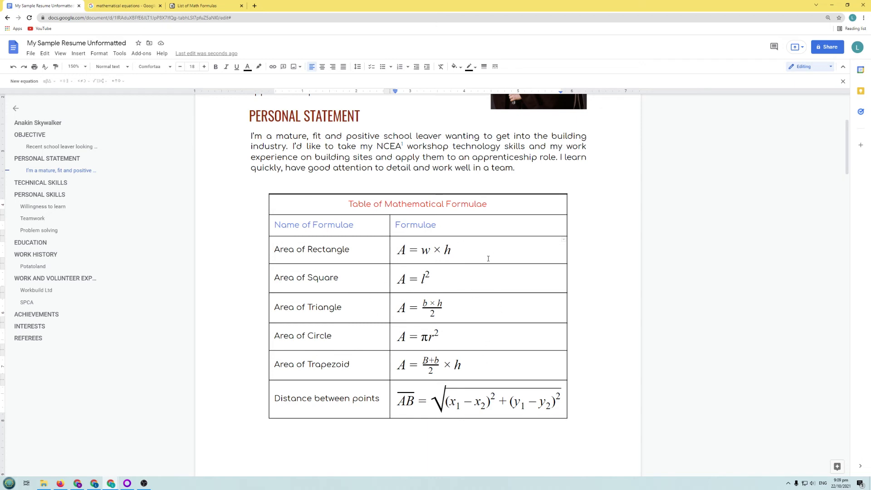
Open the cell background colour choices for the title row "Table of Mathematical Formulae" in the table properties
left_click_drag(343, 205, 498, 198)
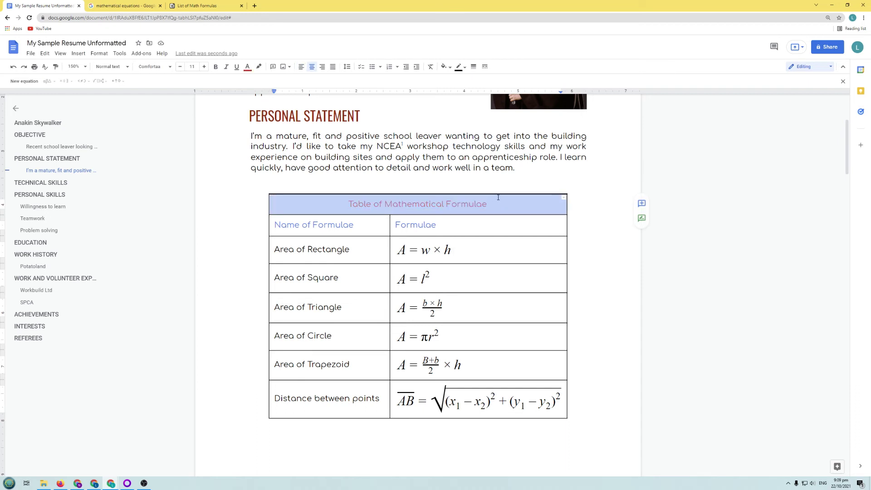
right_click(340, 204)
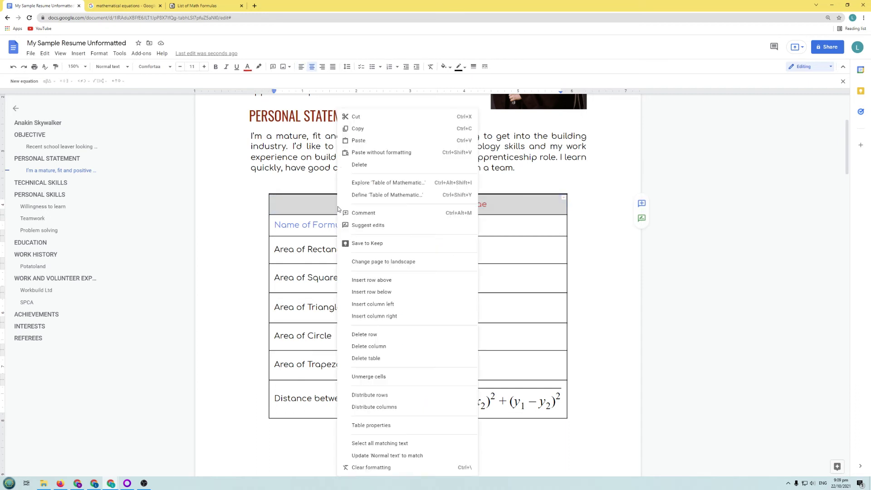
left_click(392, 427)
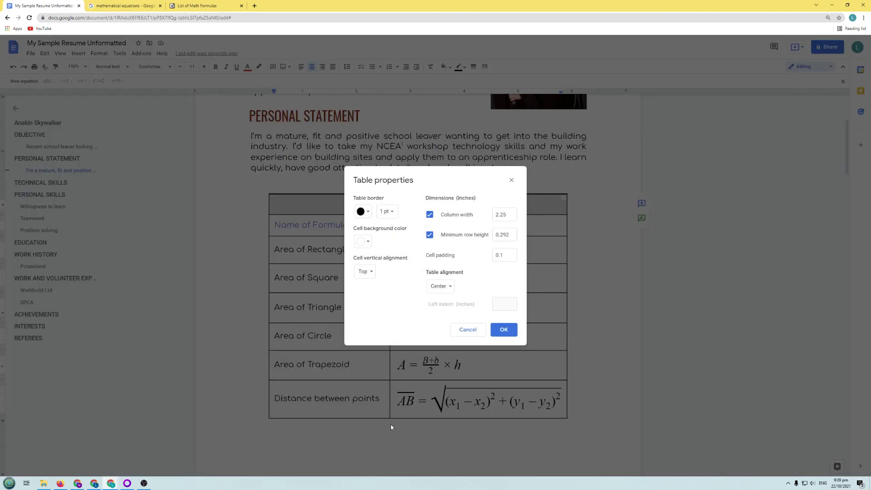
left_click(370, 243)
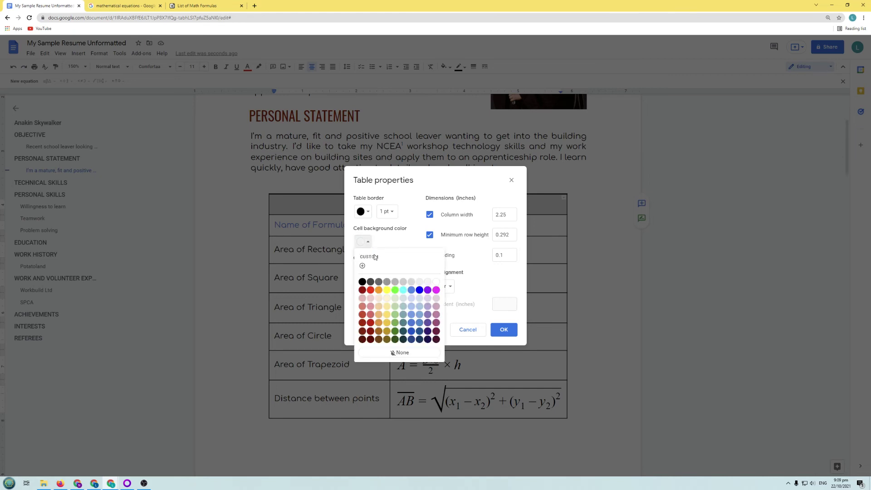